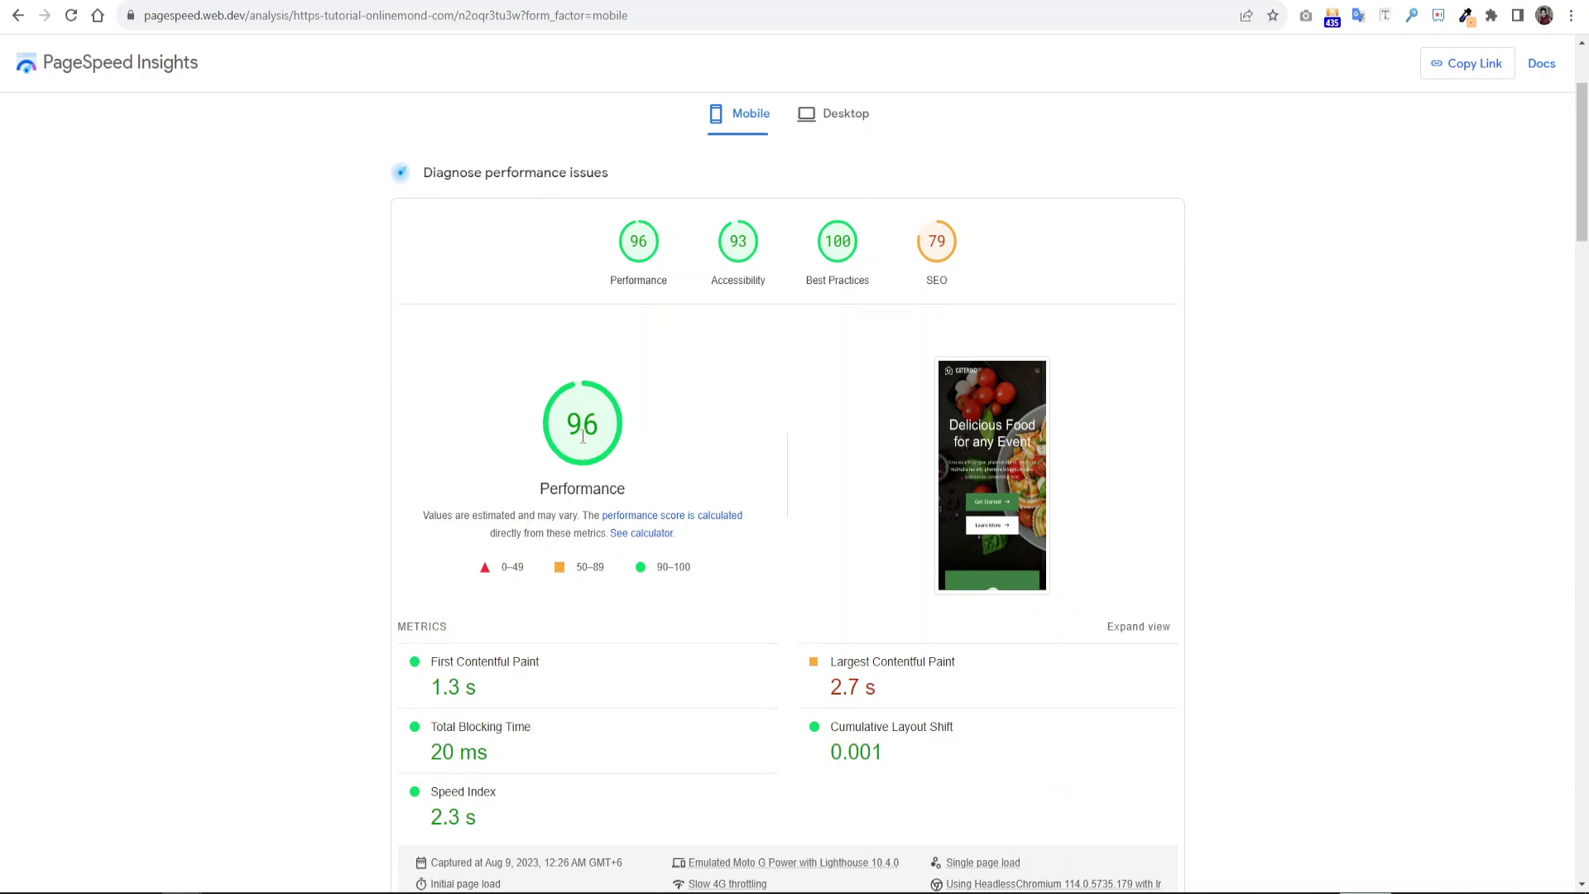
# - Switch the PageSpeed Insights report to the desktop results, showing Performance 100
pyautogui.scroll(-2, 583, 436)
pyautogui.scroll(4, 596, 438)
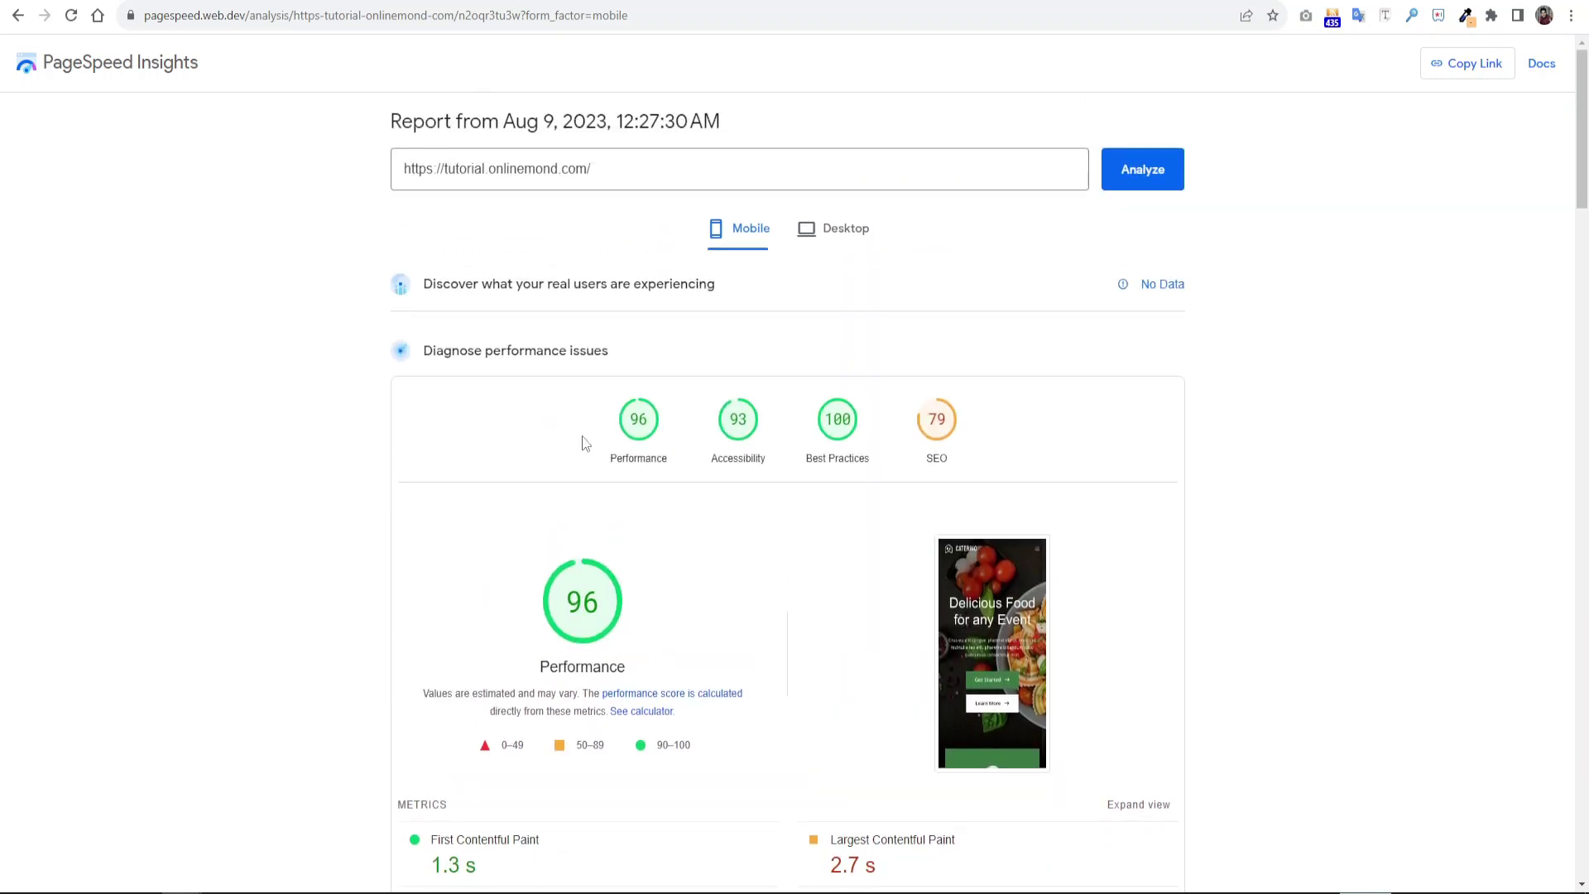
pyautogui.click(855, 248)
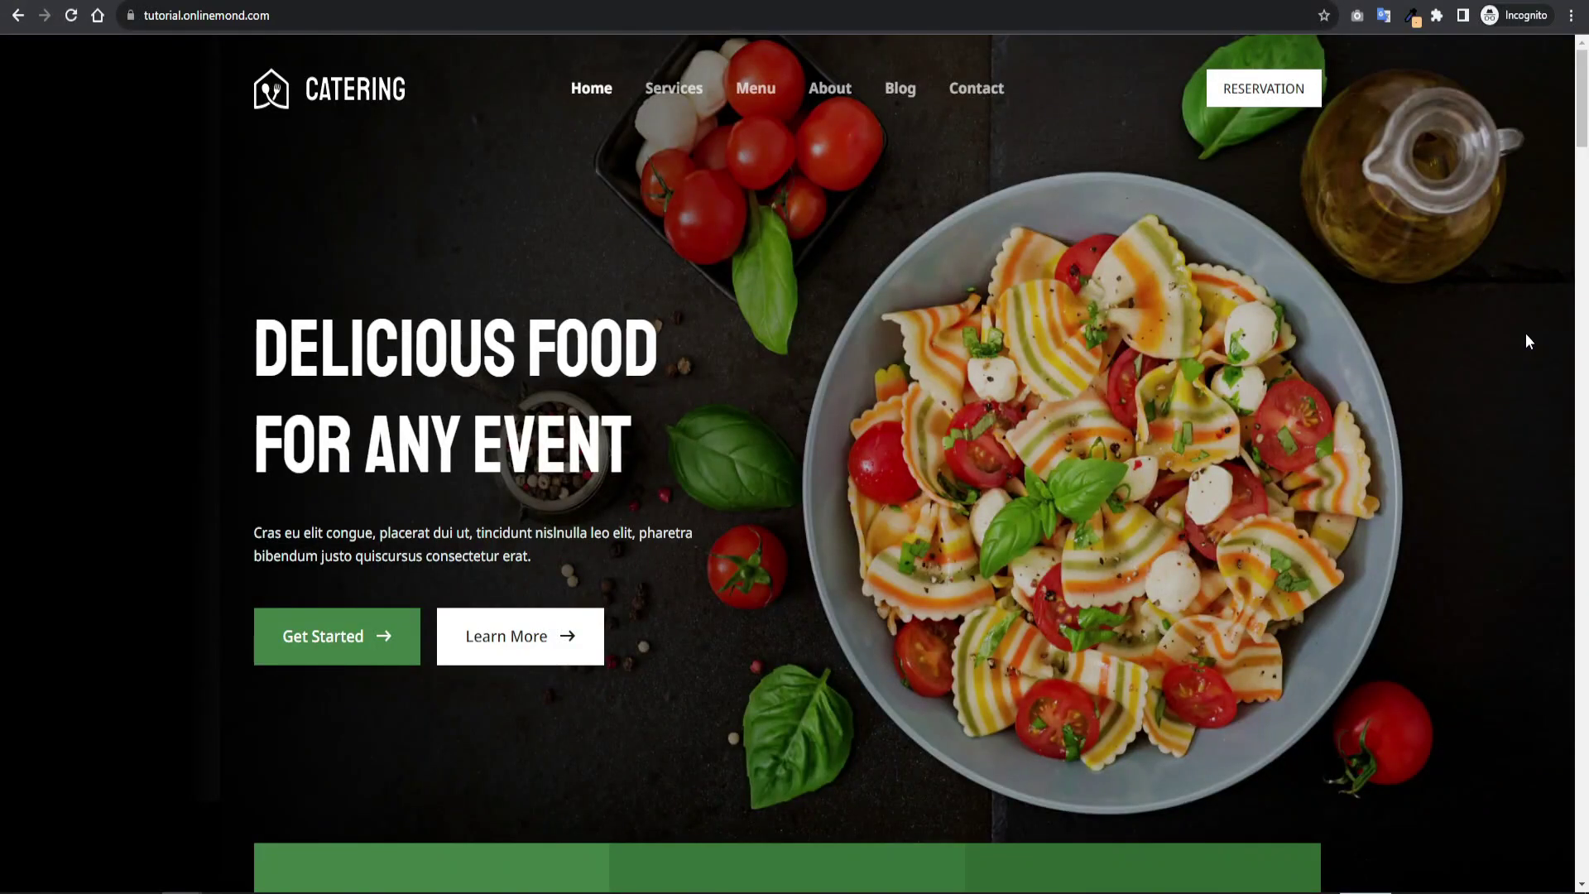
# - Scroll the catering homepage down past the salad prices to the testimonials section
pyautogui.scroll(-5, 1526, 333)
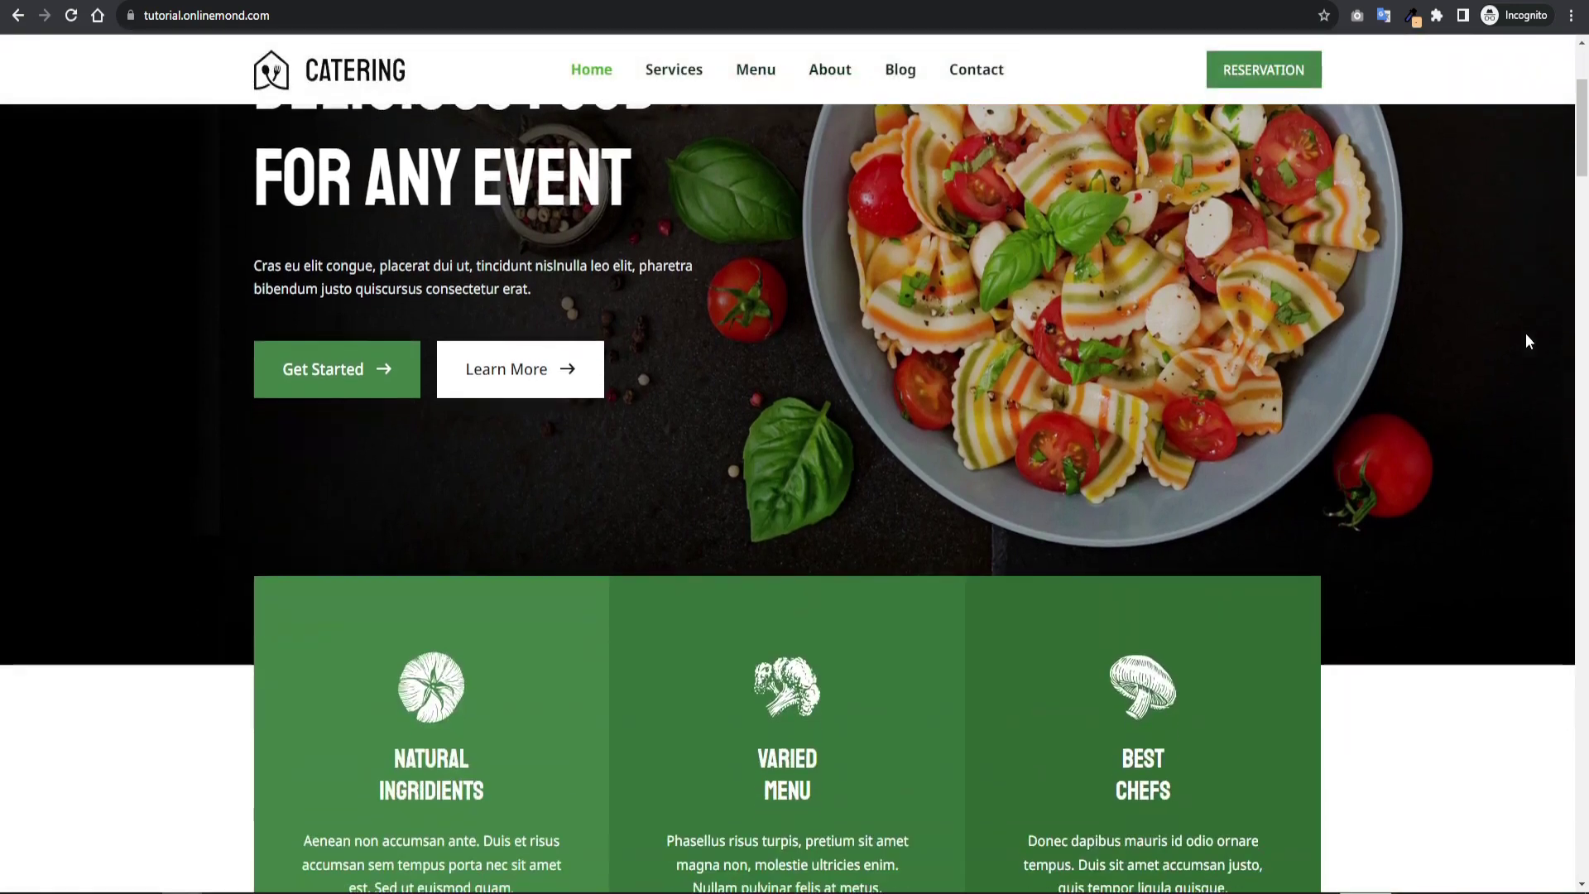
pyautogui.scroll(-1, 1526, 341)
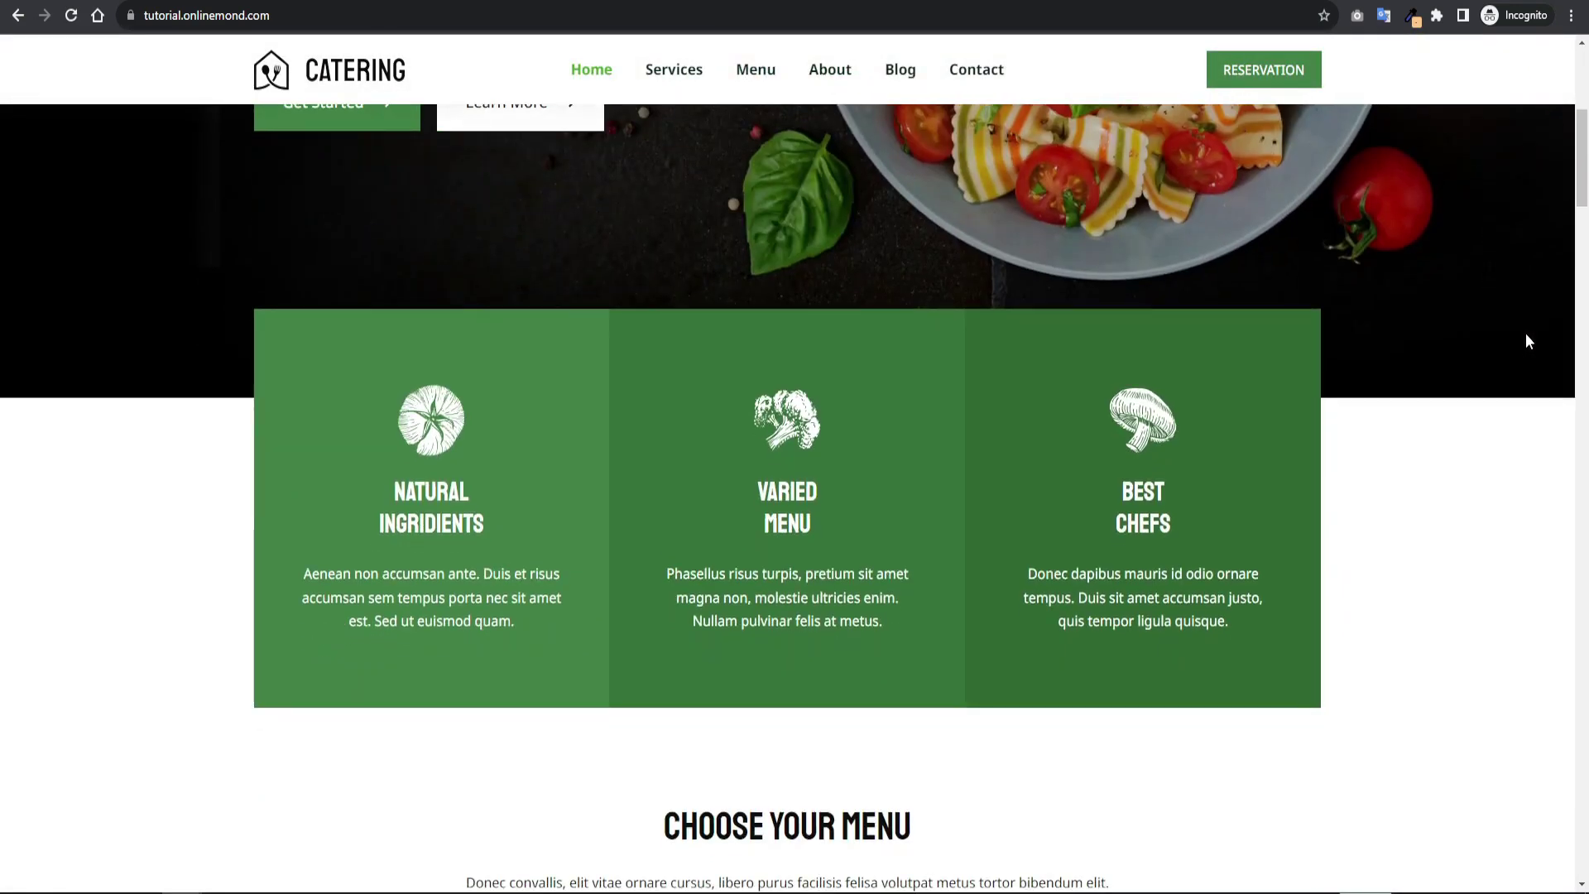
pyautogui.scroll(-1, 1494, 381)
pyautogui.scroll(-12, 1494, 381)
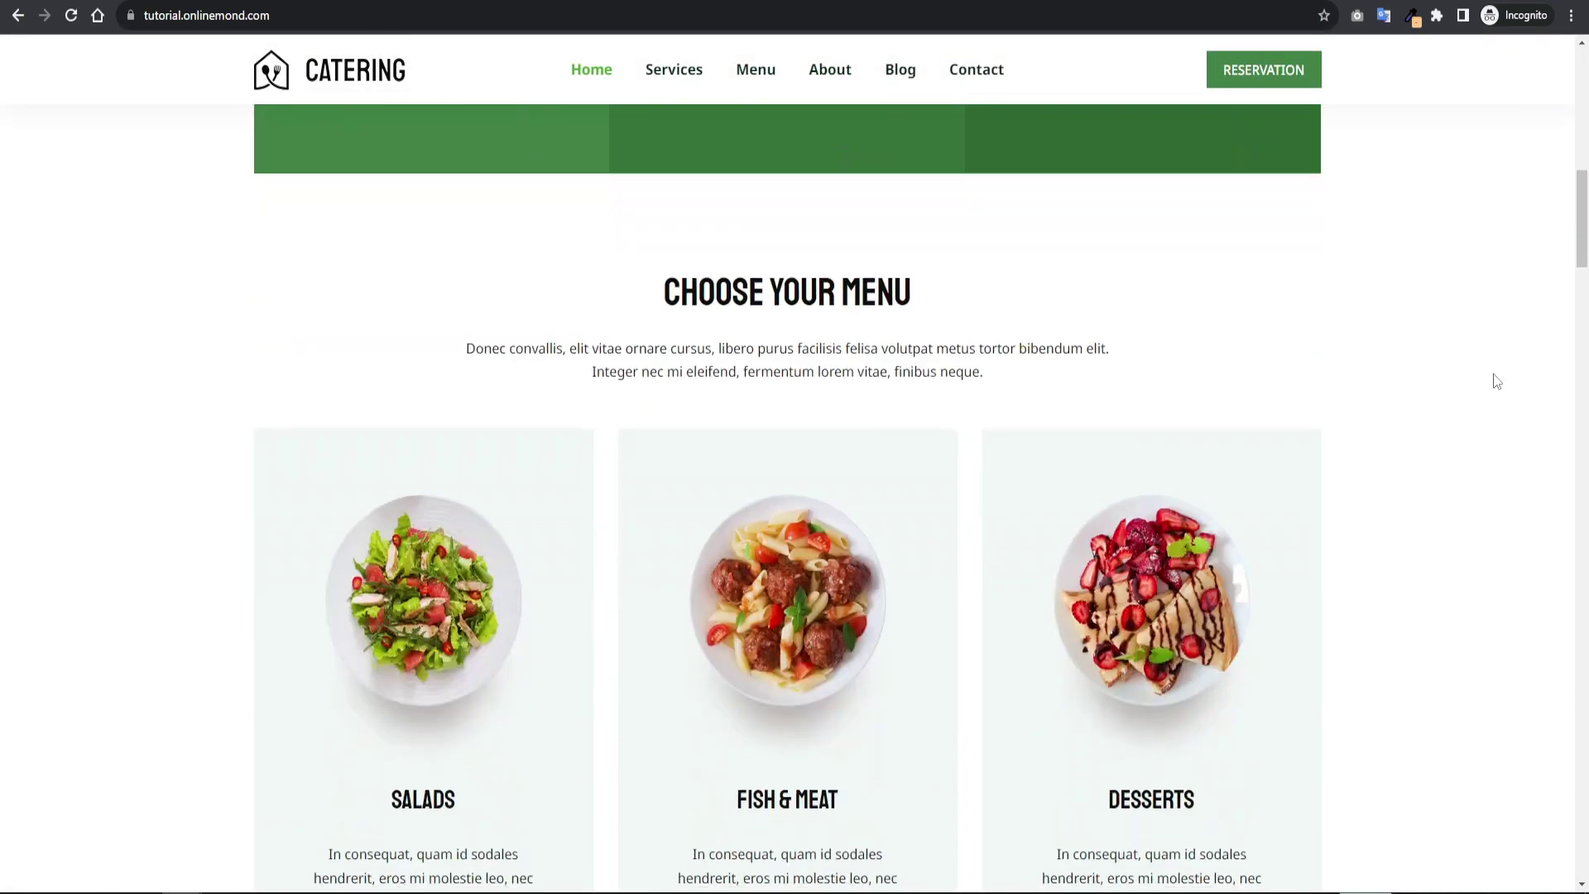
pyautogui.scroll(-15, 1497, 381)
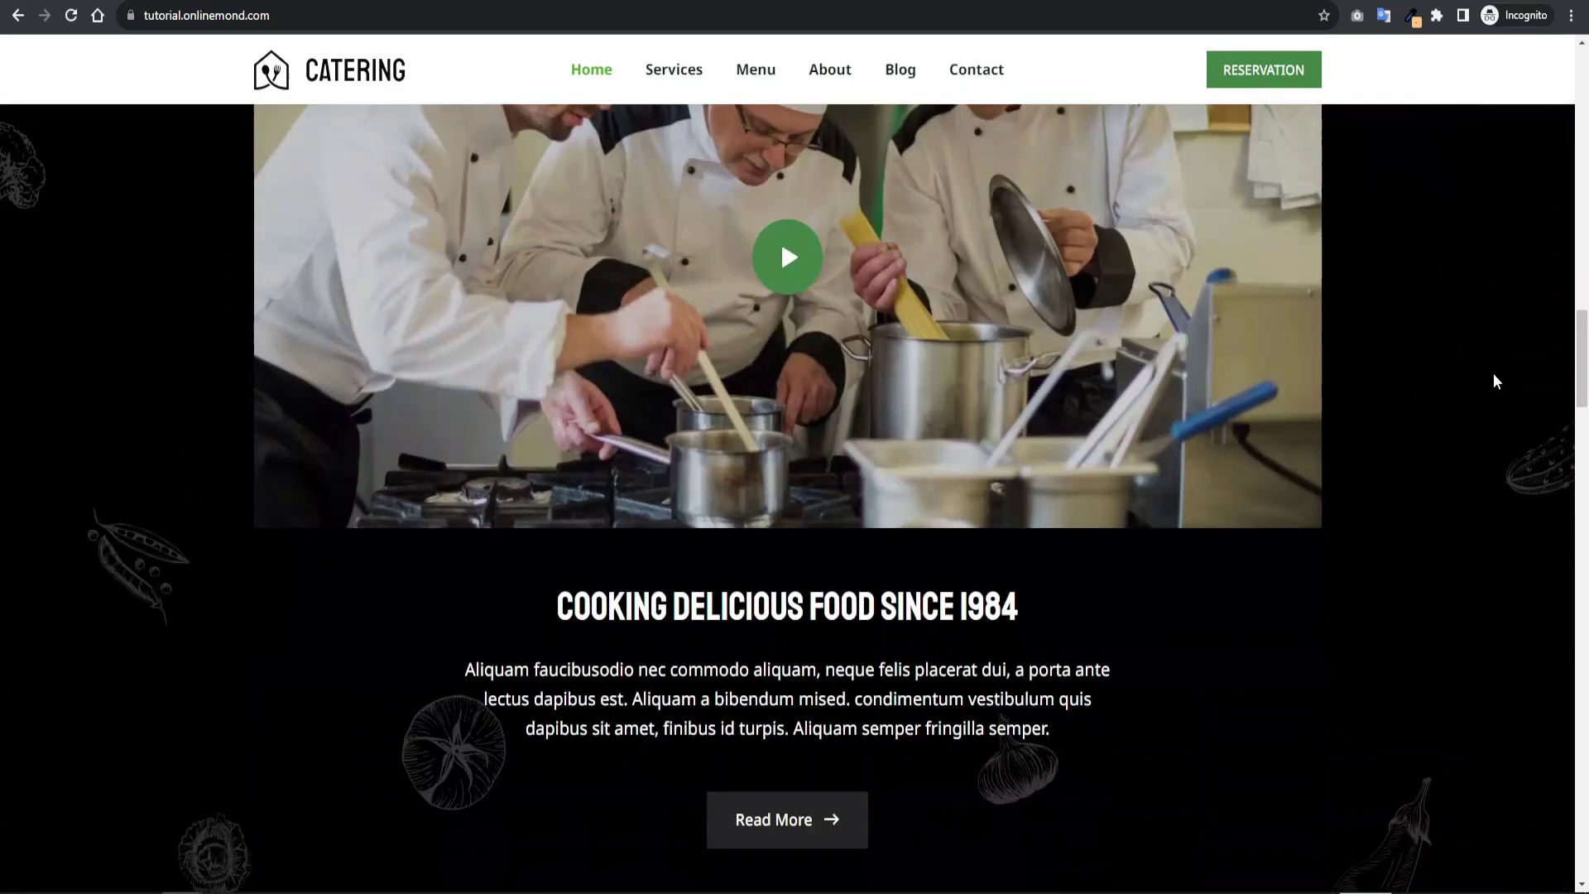
pyautogui.scroll(-12, 1496, 381)
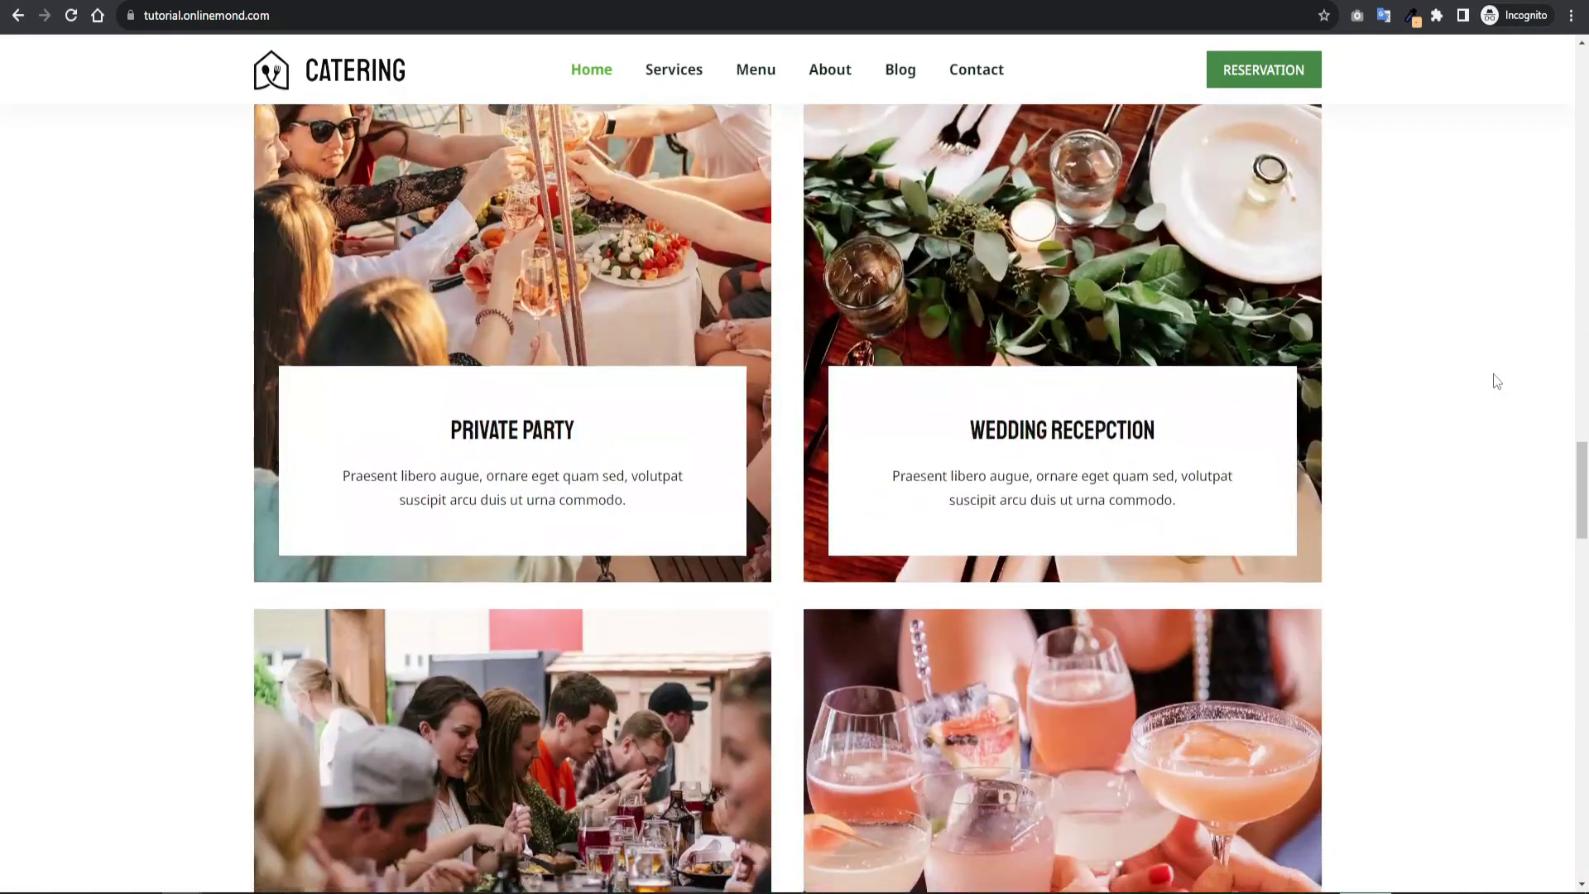
pyautogui.scroll(-18, 1496, 381)
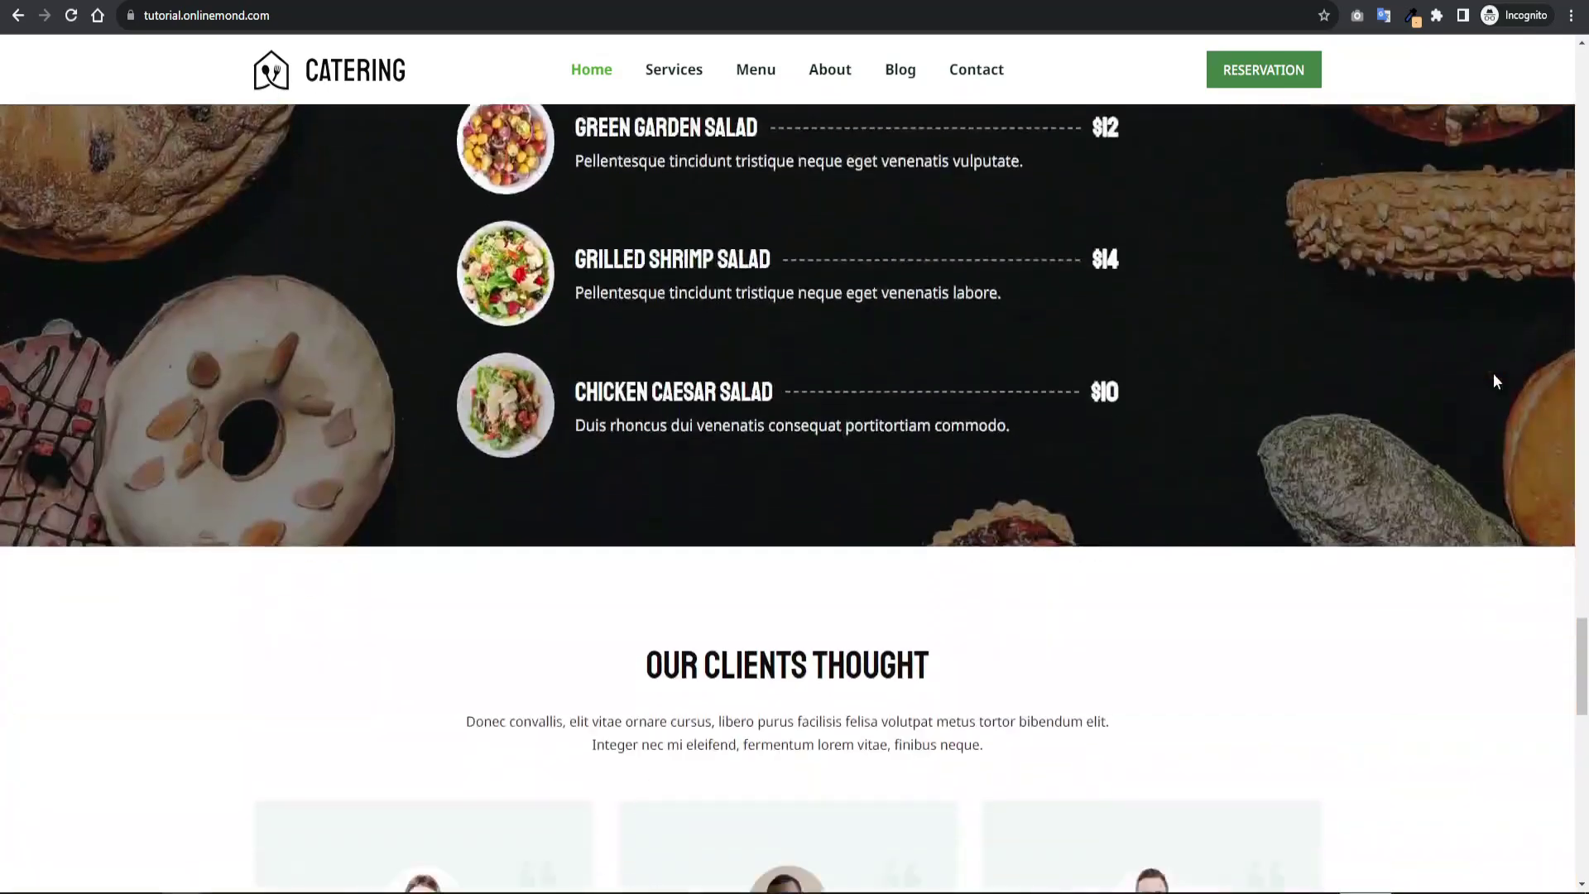
# - Load flyingpress.com and scroll through its homepage
pyautogui.scroll(-6, 1496, 381)
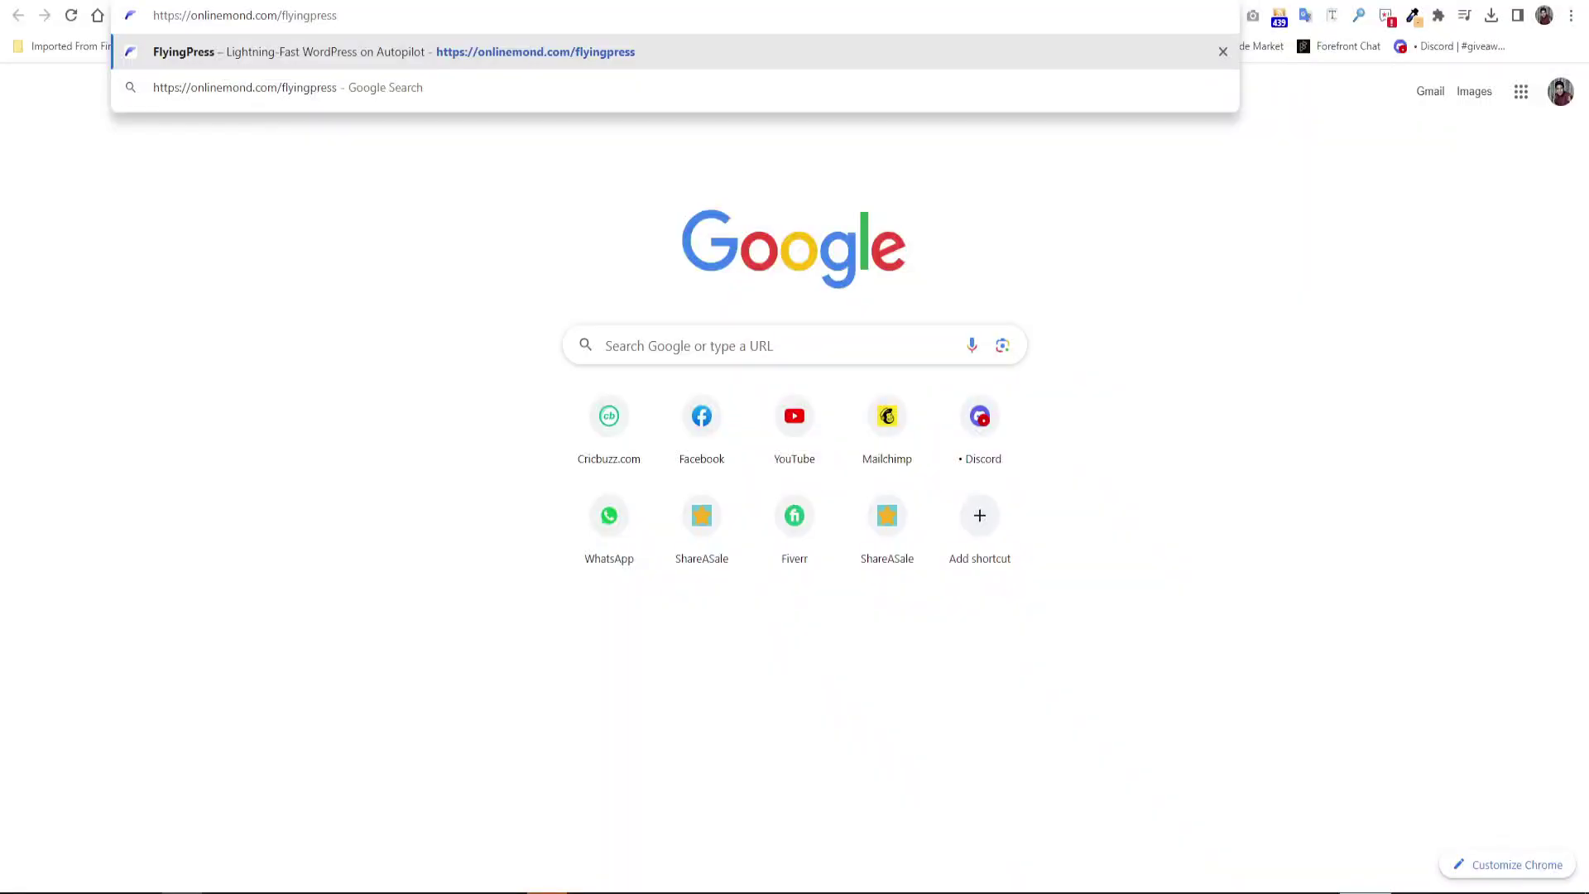
pyautogui.press('Return')
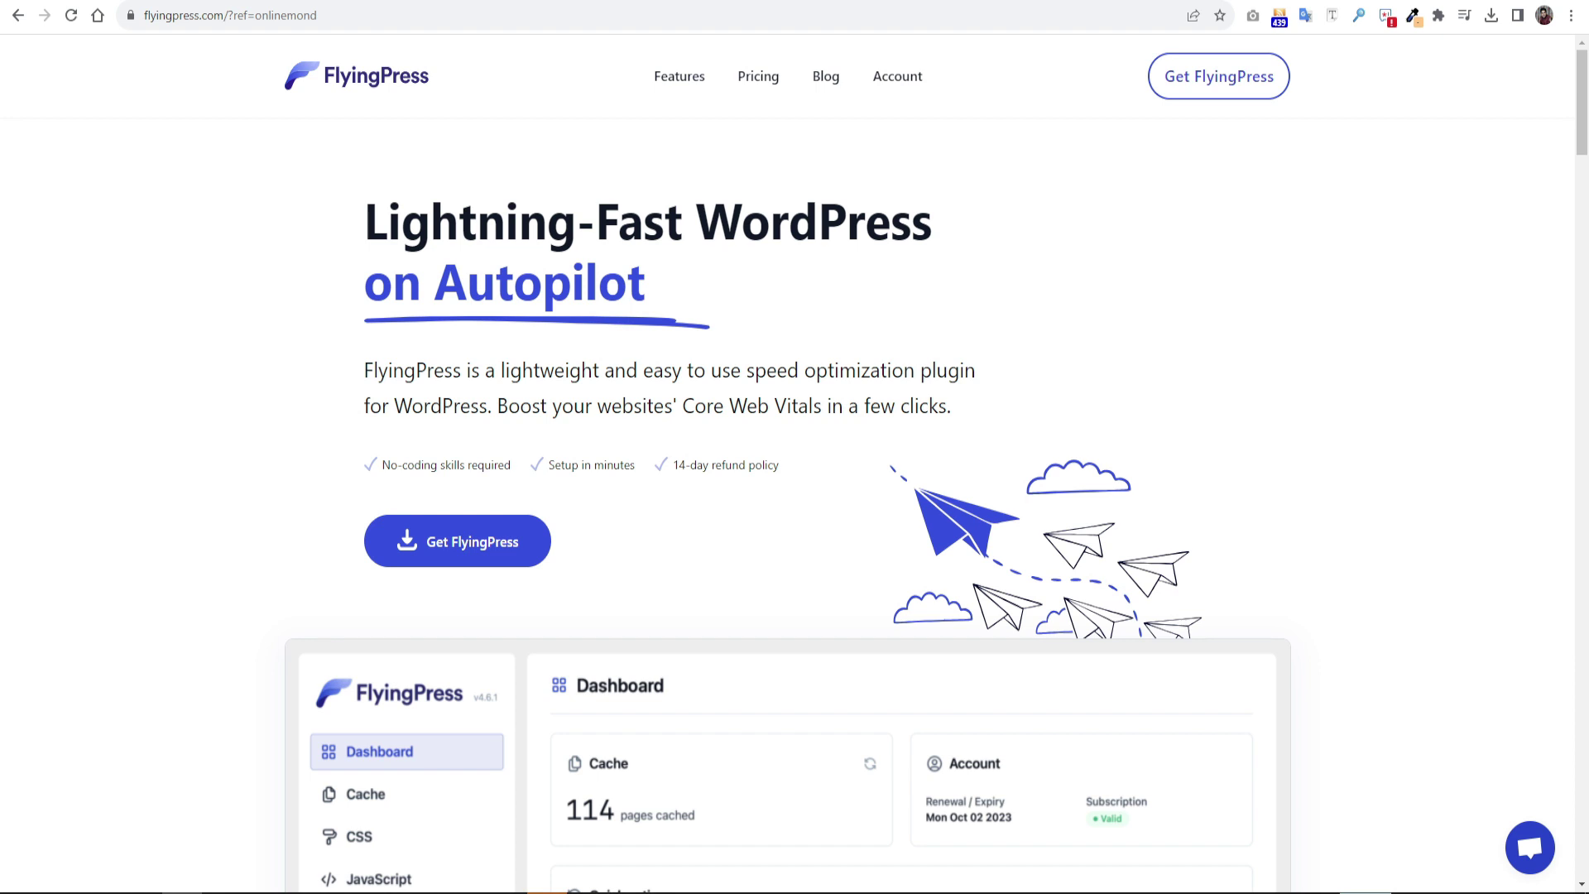
pyautogui.scroll(-15, 1482, 415)
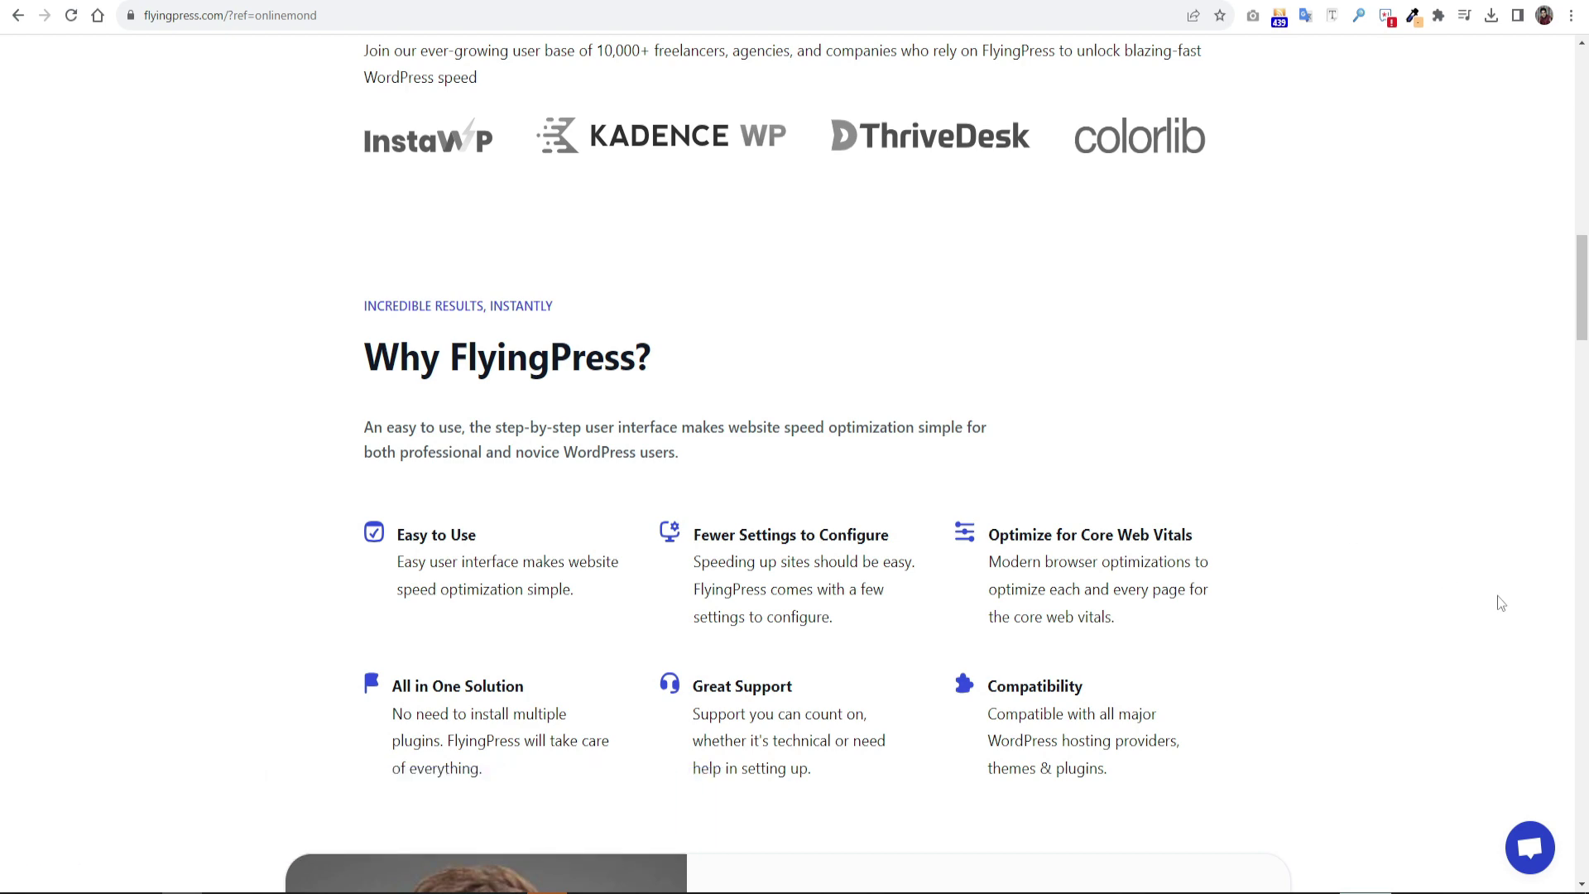
pyautogui.scroll(15, 785, 165)
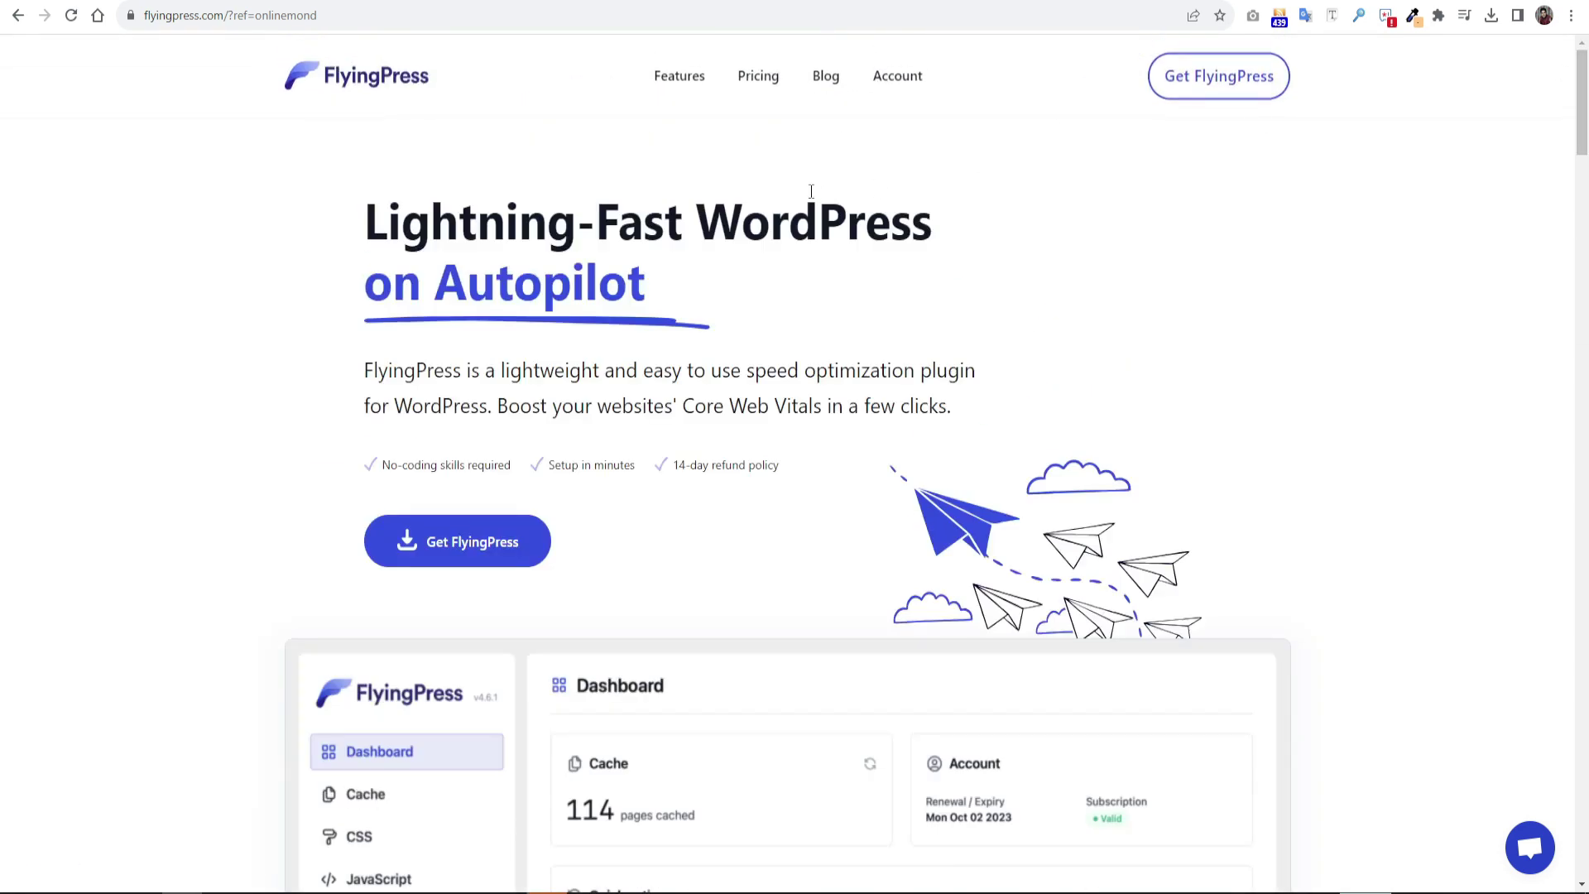
# - Open and browse the FlyingPress Features page
pyautogui.click(684, 78)
pyautogui.scroll(-5, 1530, 490)
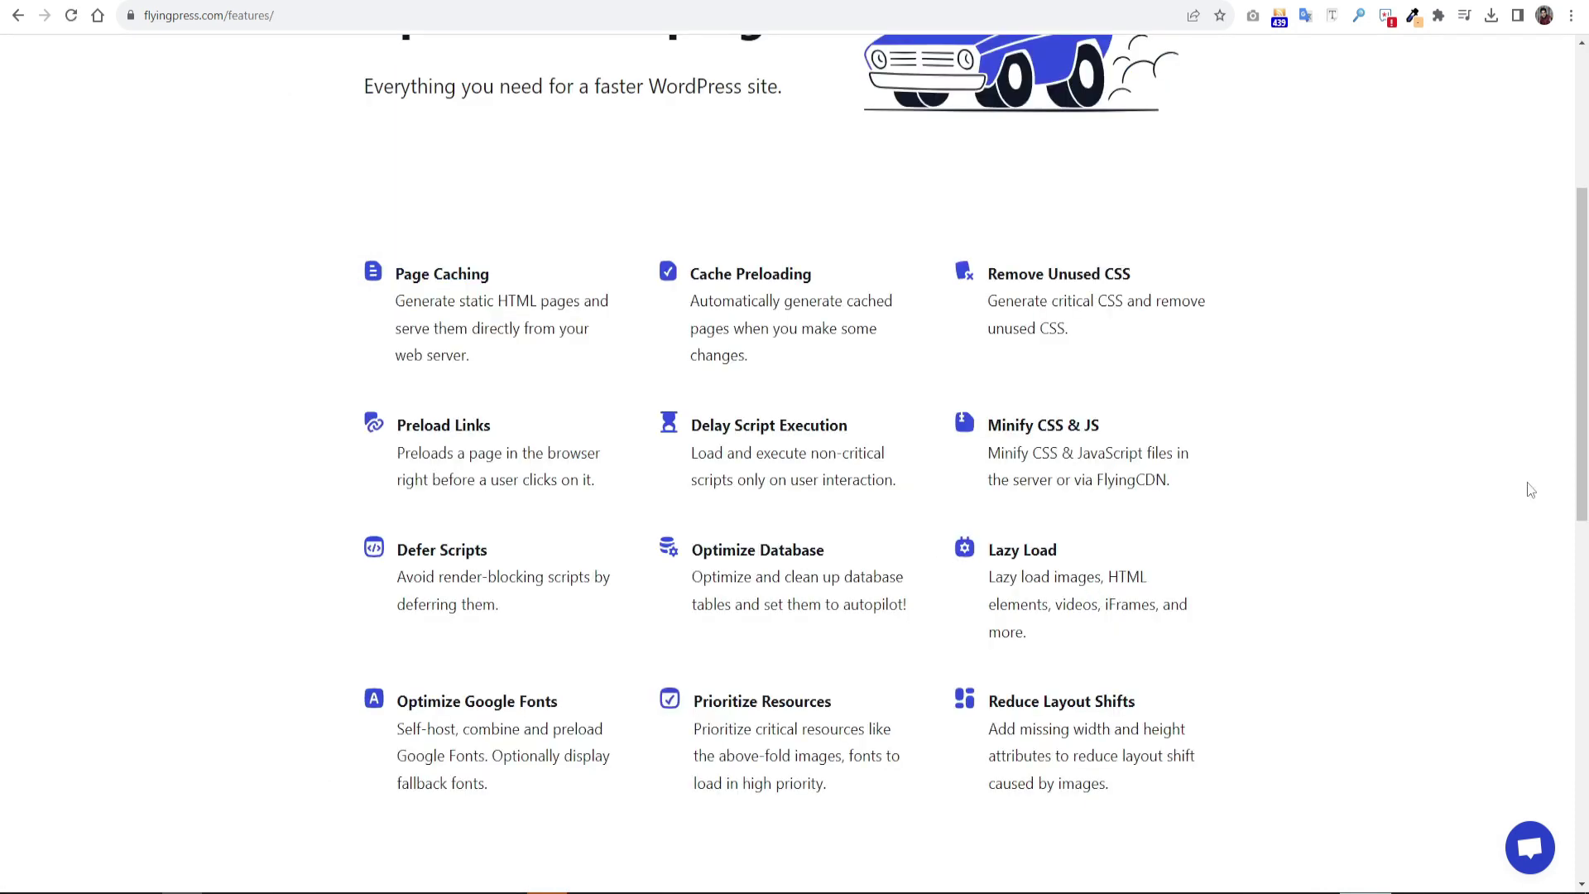
pyautogui.scroll(5, 1531, 490)
# - Open FlyingPress Pricing and compare the Personal $60, Developer $150, Professional $250 and Agency $500 plans
pyautogui.click(762, 86)
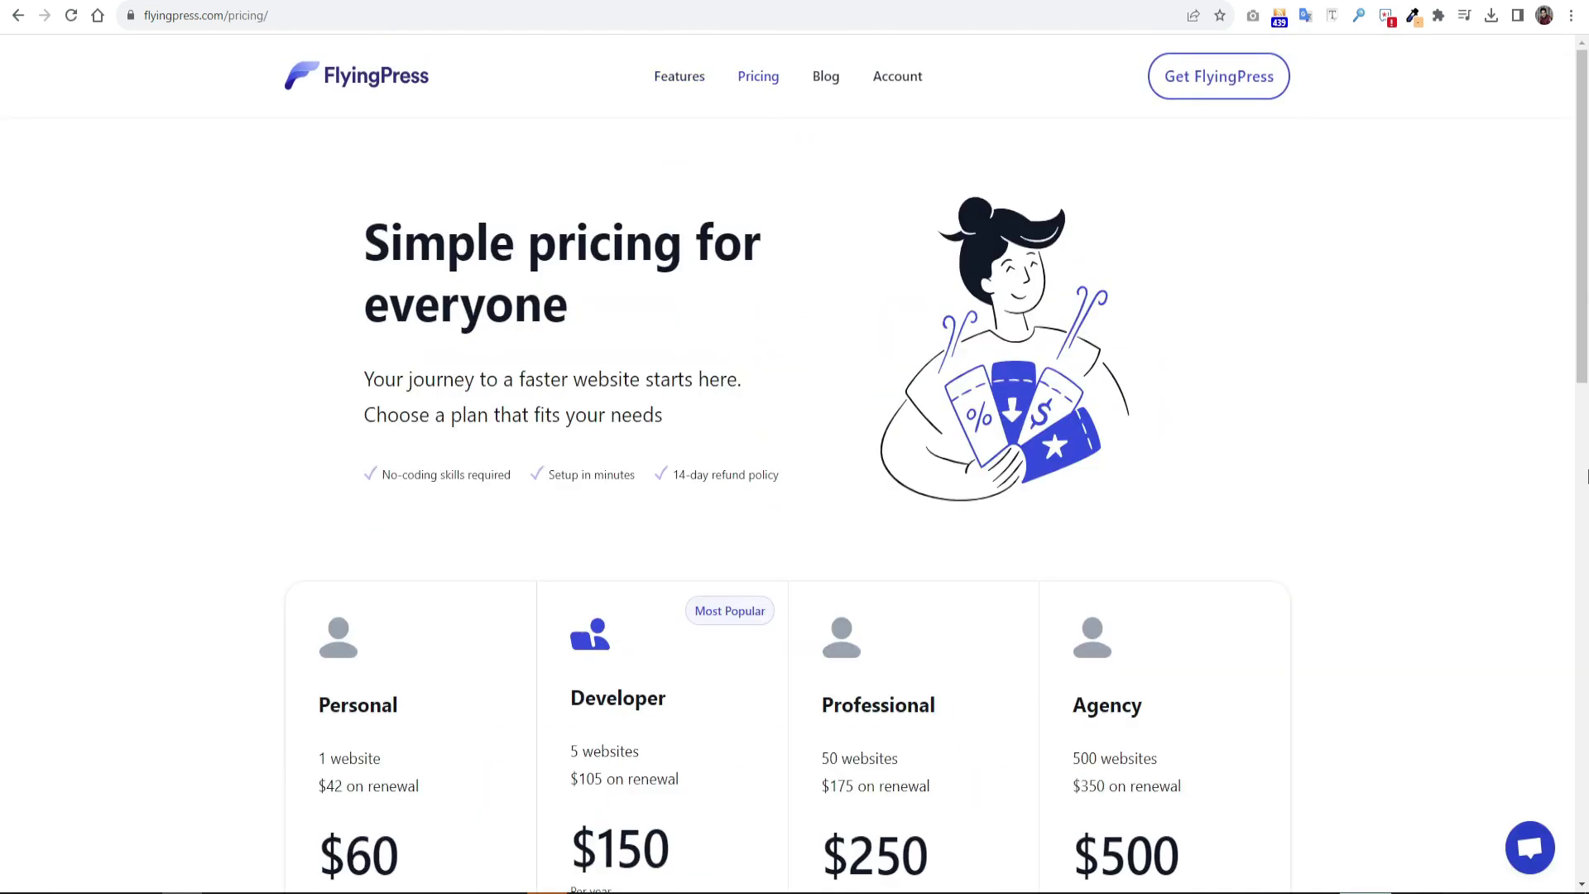
pyautogui.scroll(-2, 377, 689)
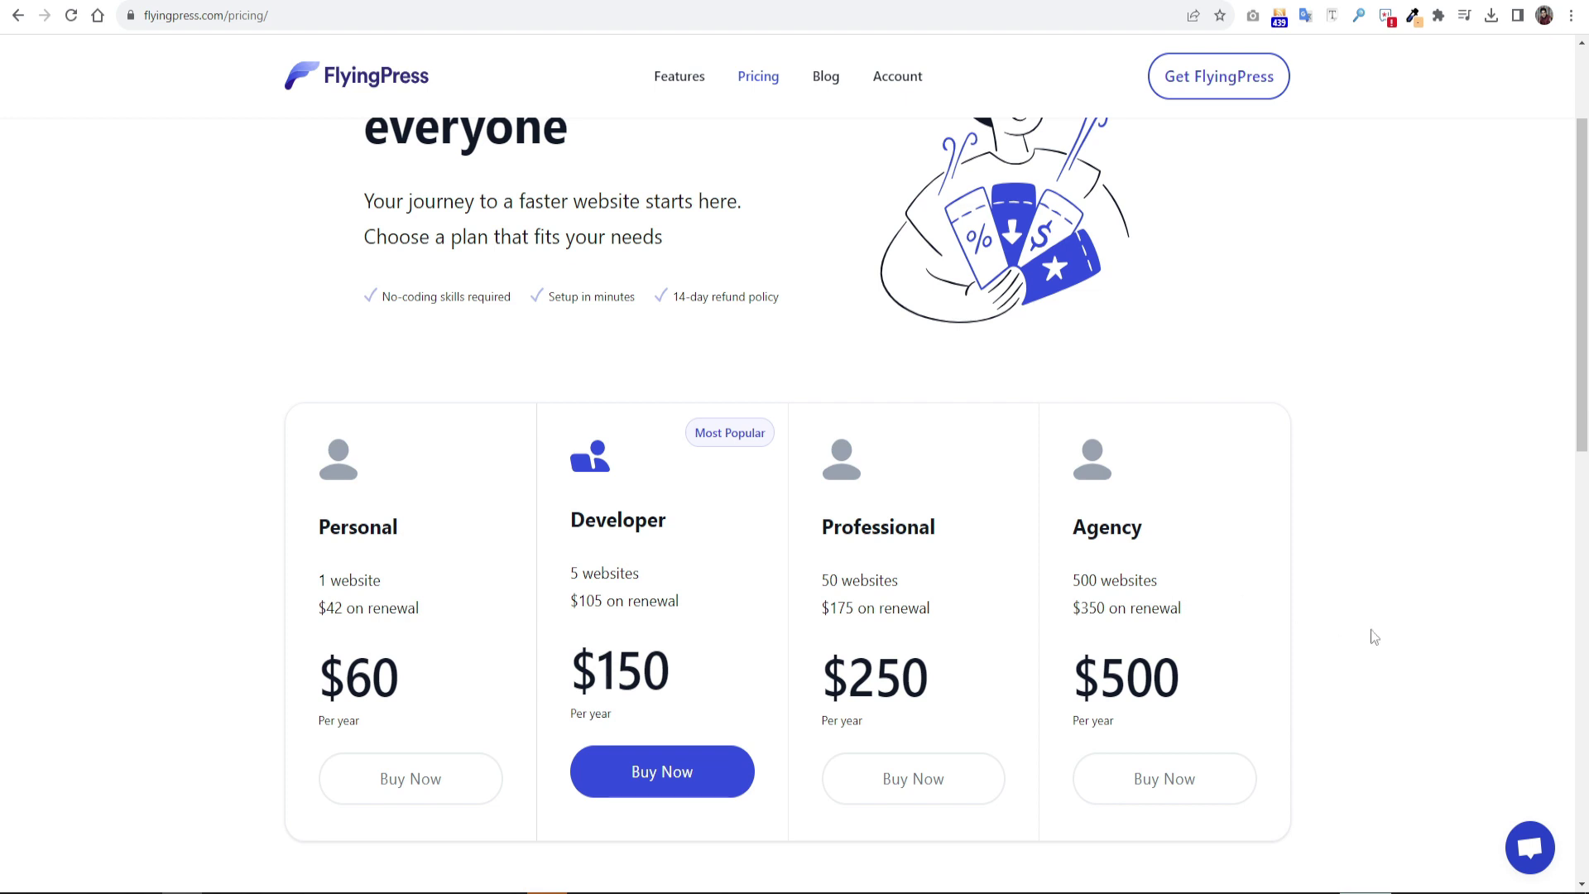
pyautogui.scroll(-3, 1471, 675)
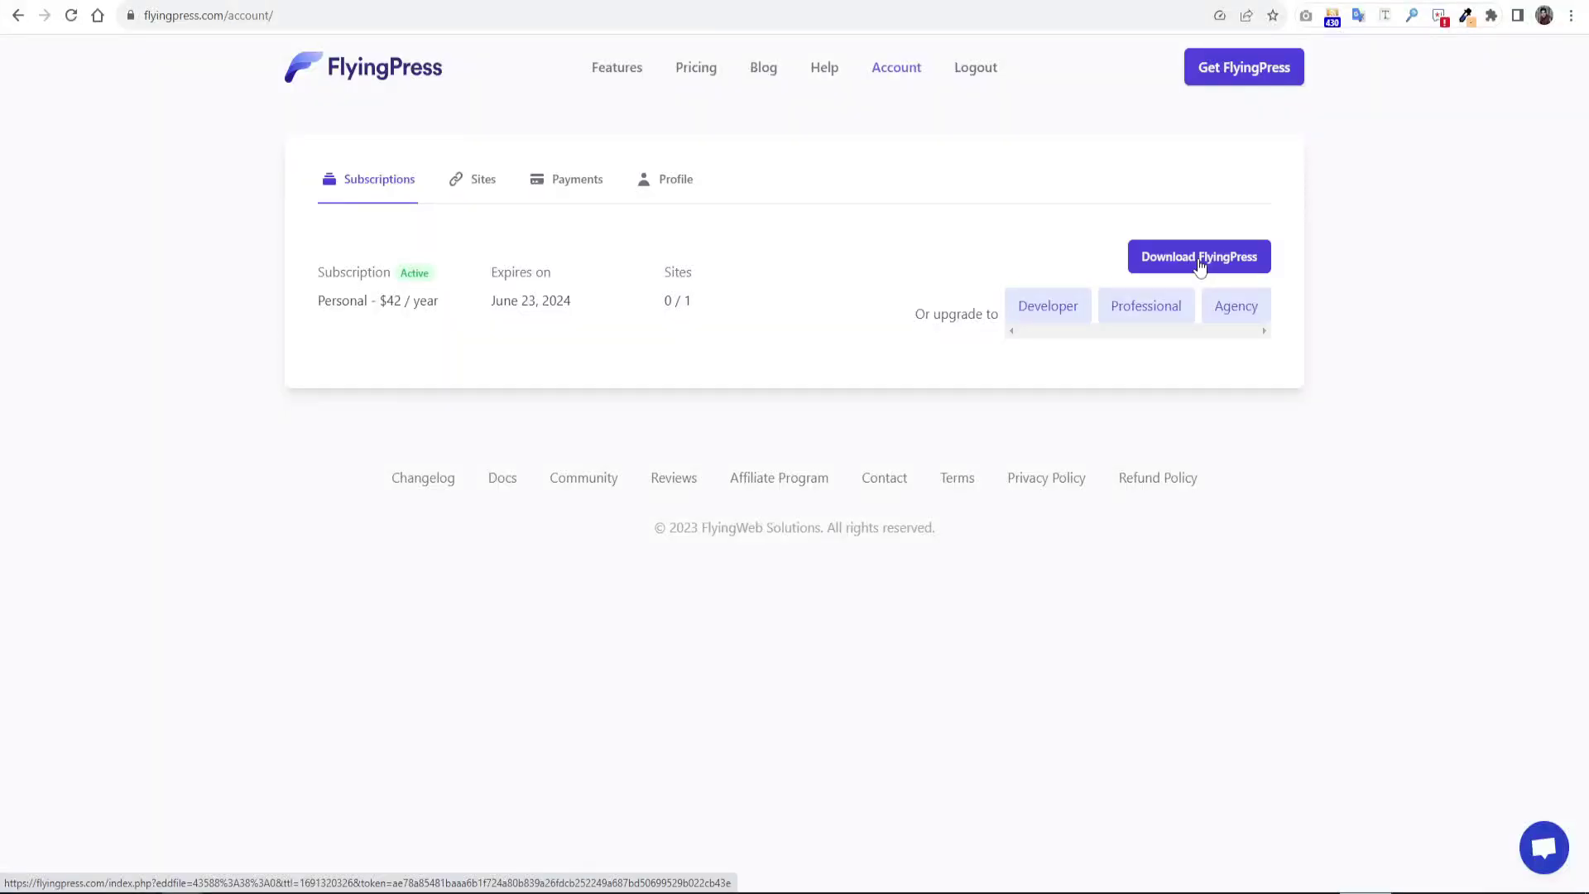
# - Download flying-press-v4.6.3.zip through the IDM dialog and close the completion notice
pyautogui.click(1200, 263)
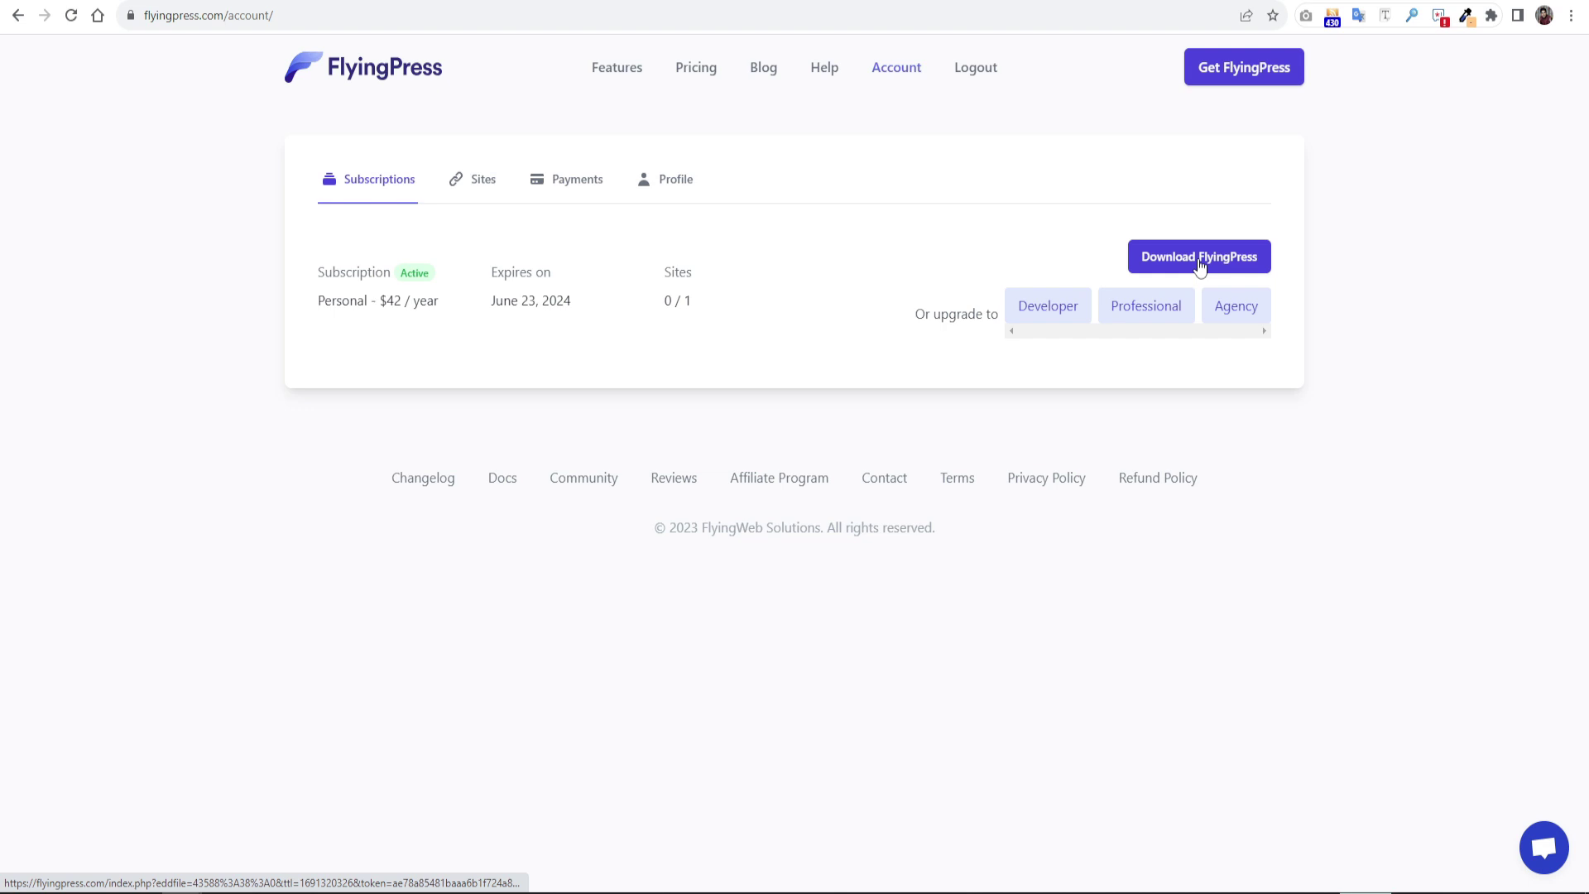
pyautogui.click(1200, 263)
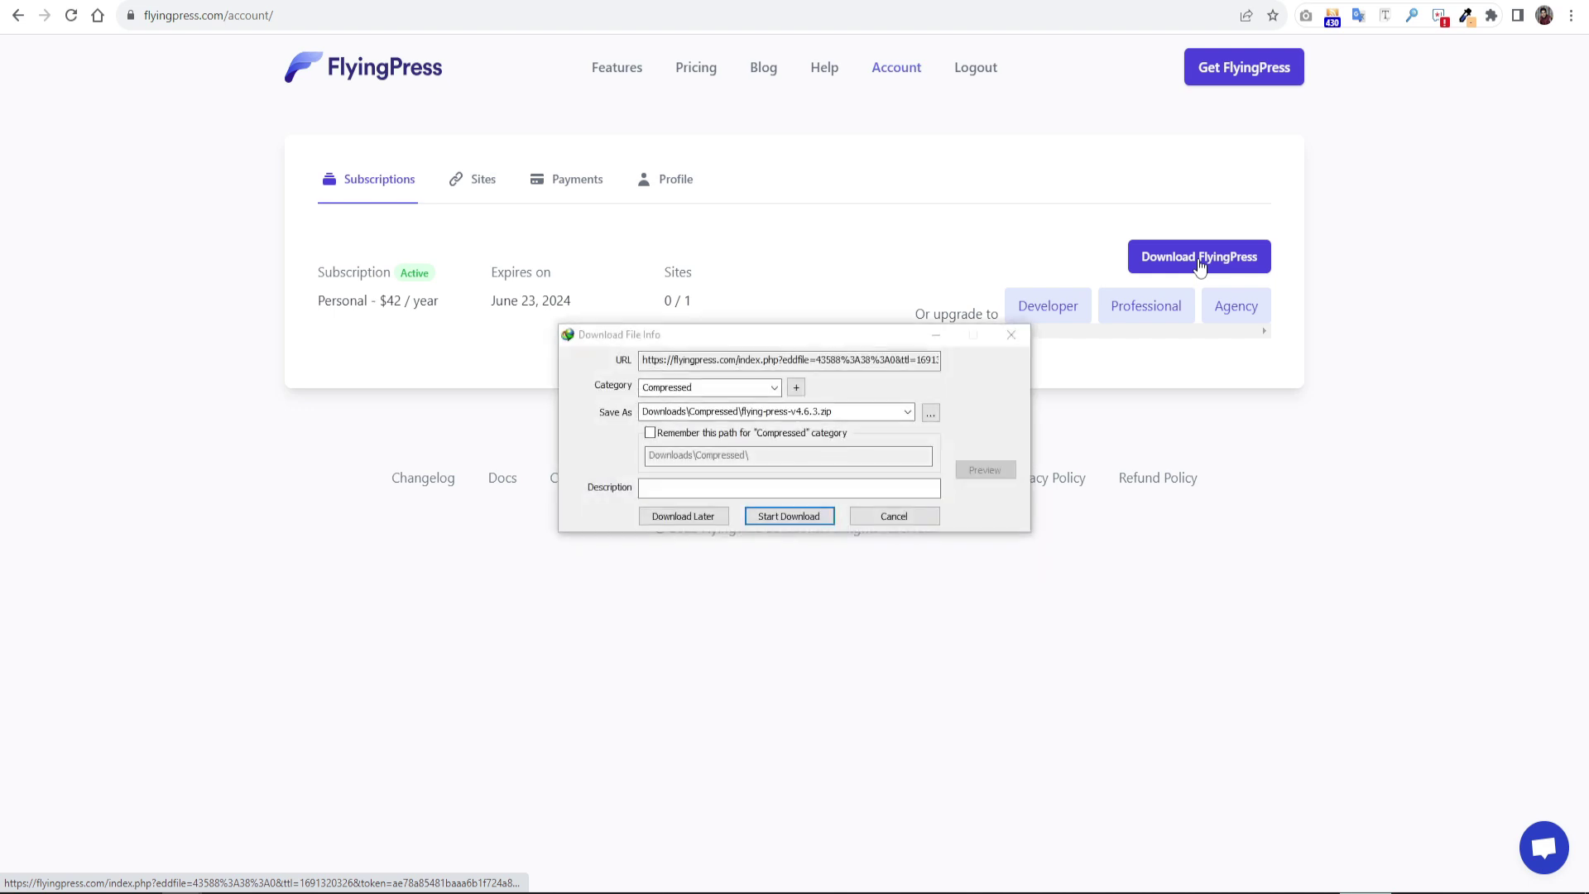
pyautogui.click(792, 520)
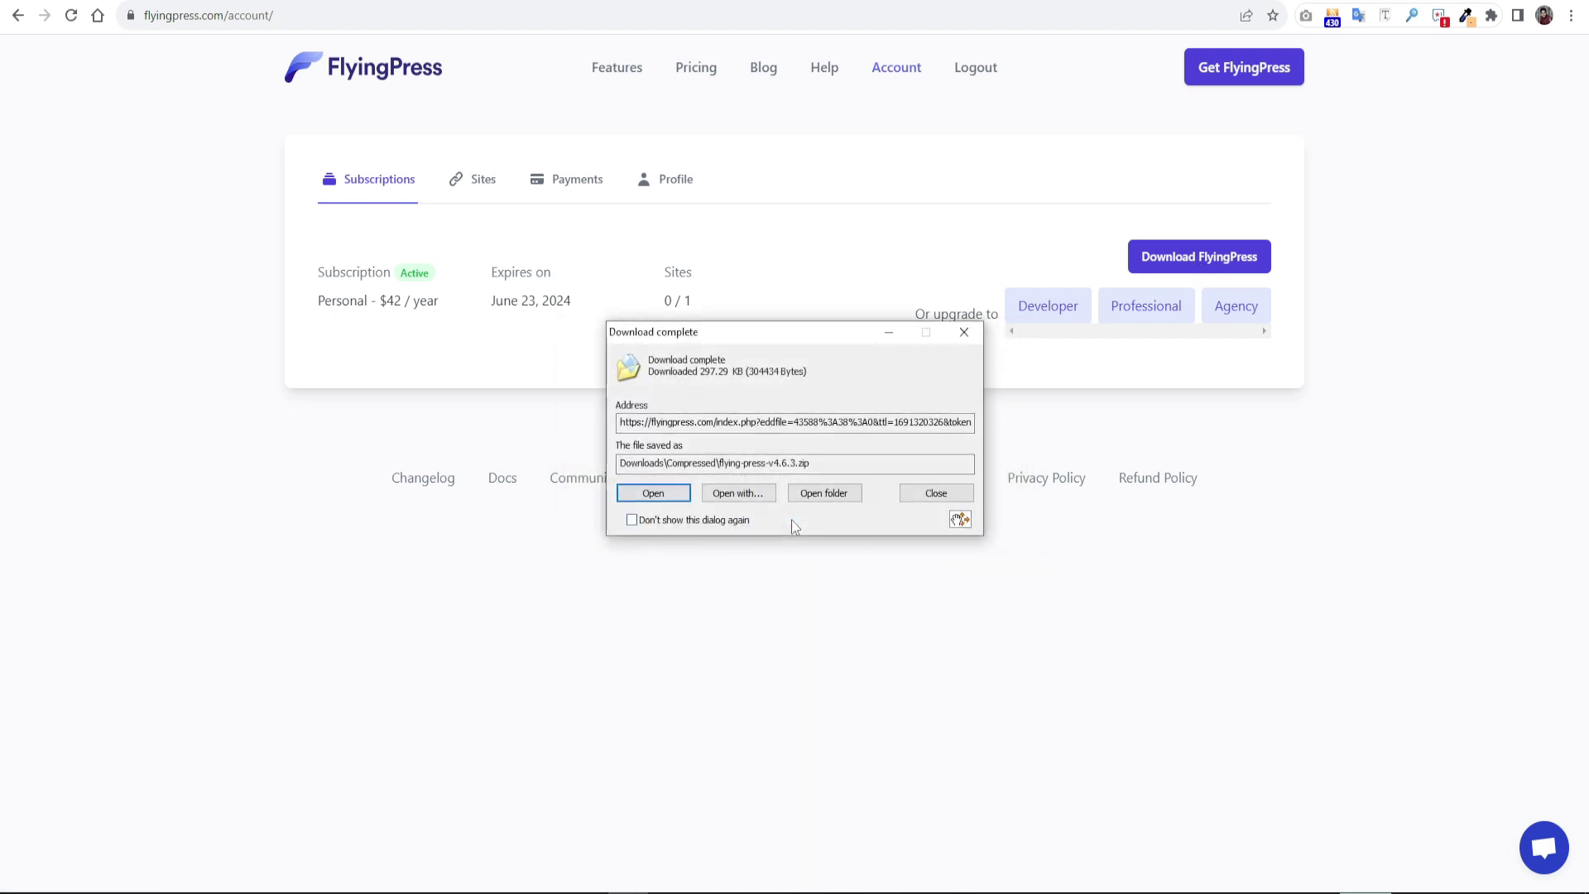
pyautogui.click(933, 491)
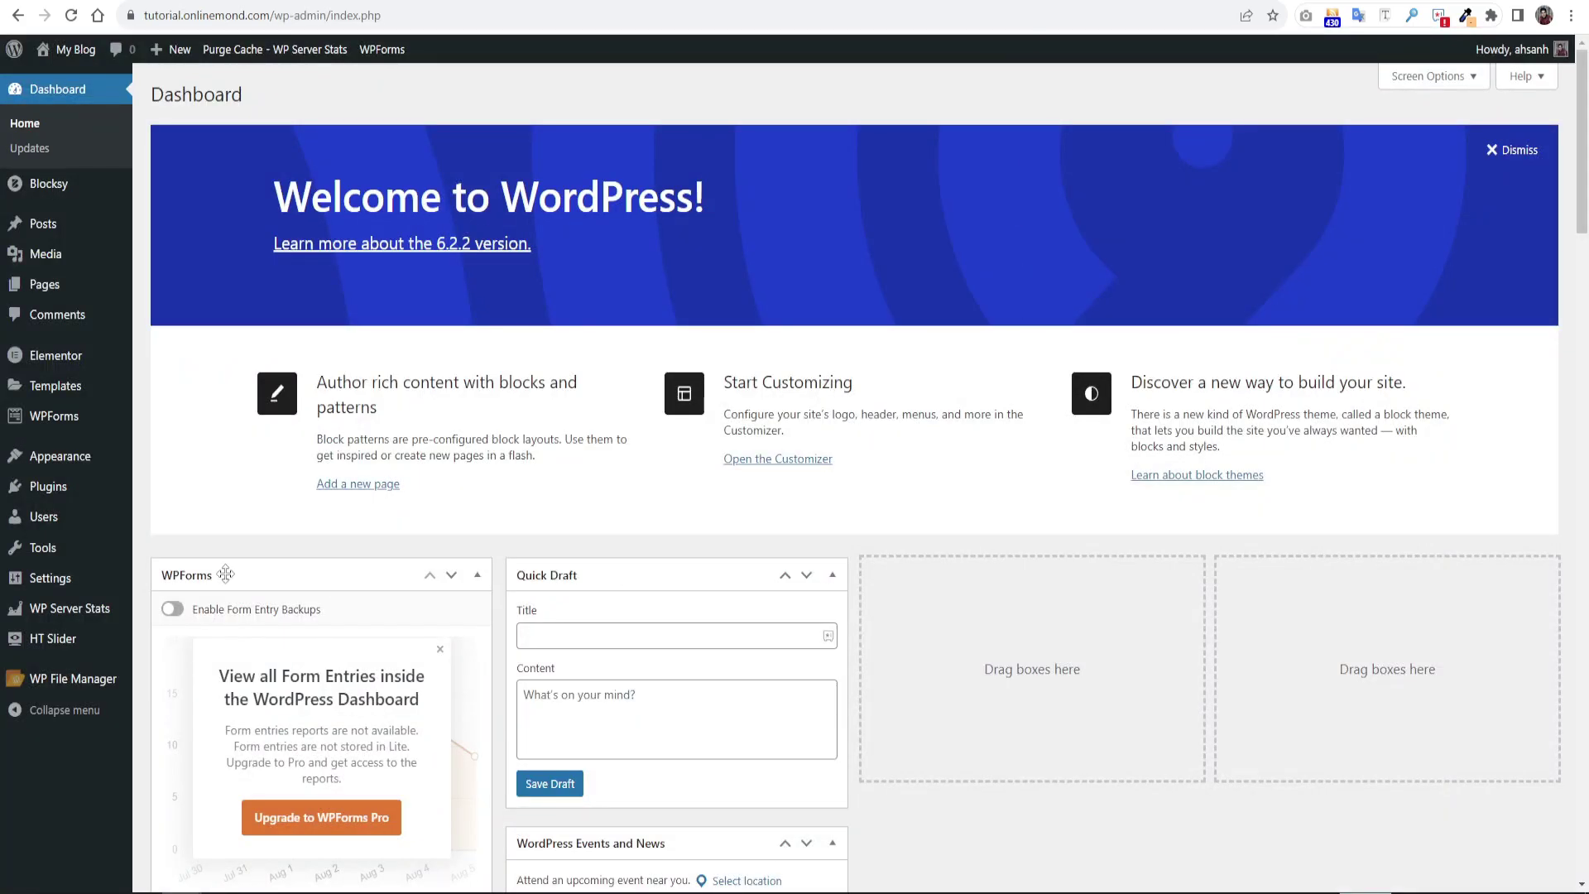
# - Upload flying-press-v4.6.3.zip via Plugins > Add New > Upload Plugin and install it
pyautogui.moveTo(82, 487)
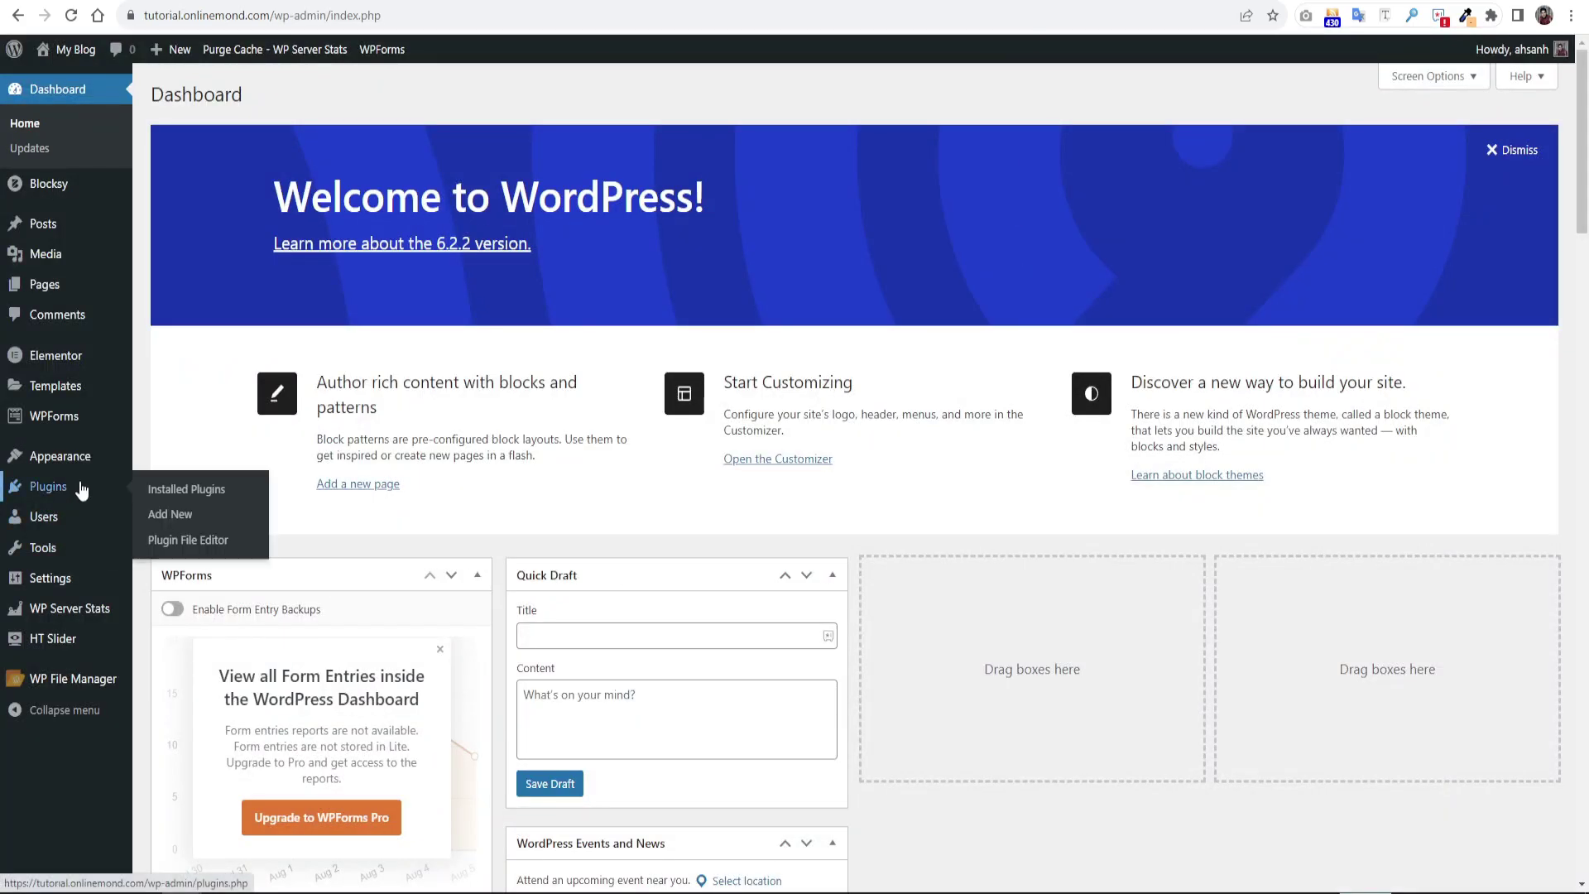
pyautogui.click(160, 515)
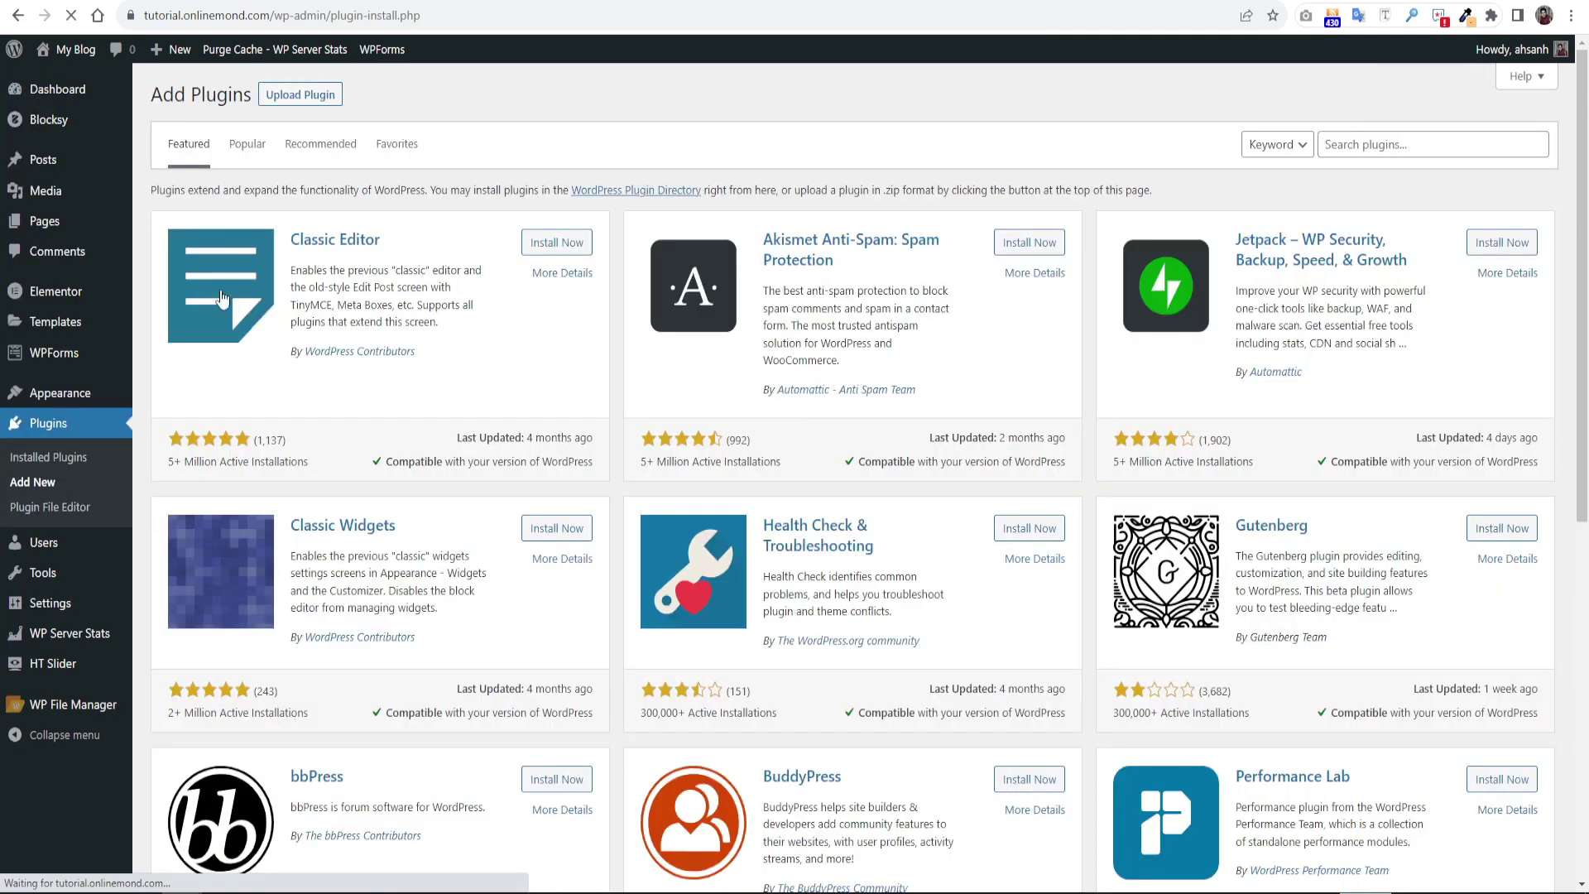
pyautogui.click(301, 95)
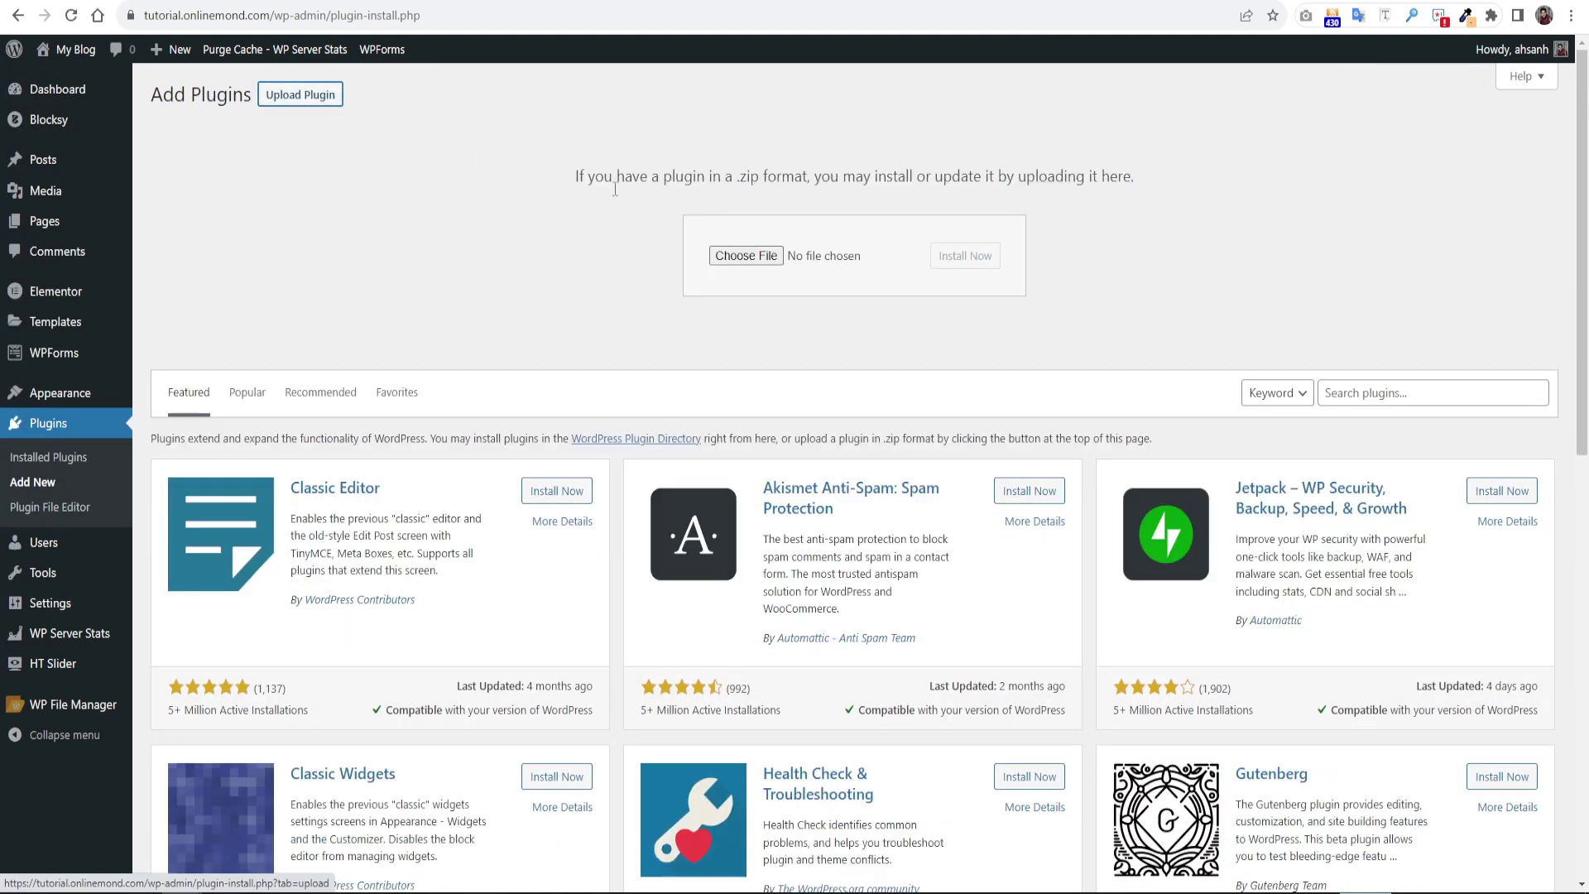
pyautogui.click(733, 256)
pyautogui.click(587, 415)
pyautogui.click(1010, 608)
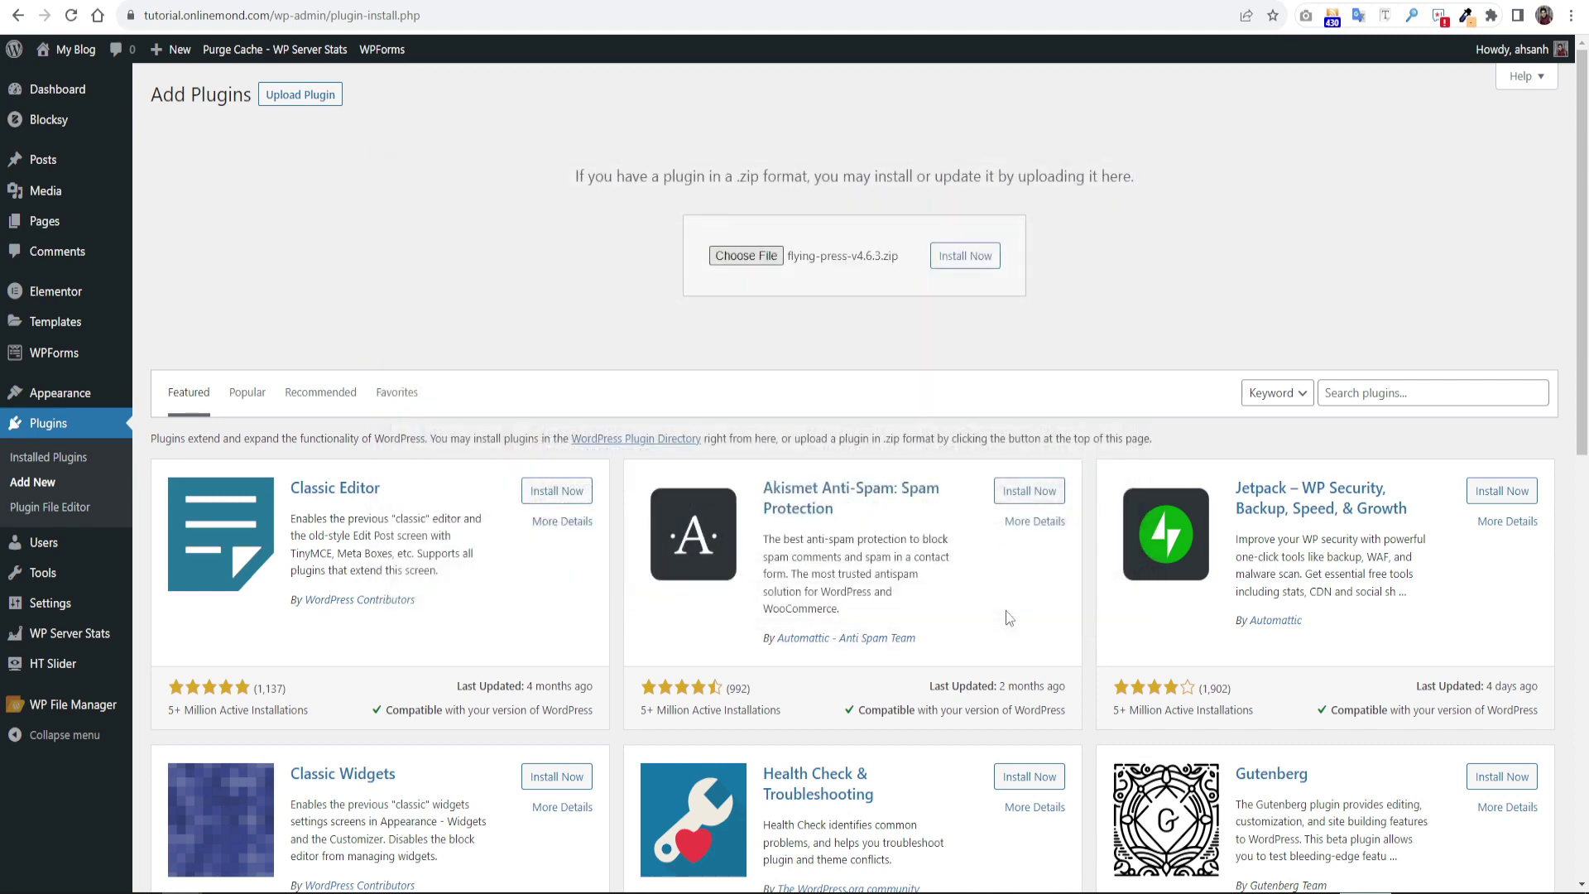
pyautogui.click(979, 262)
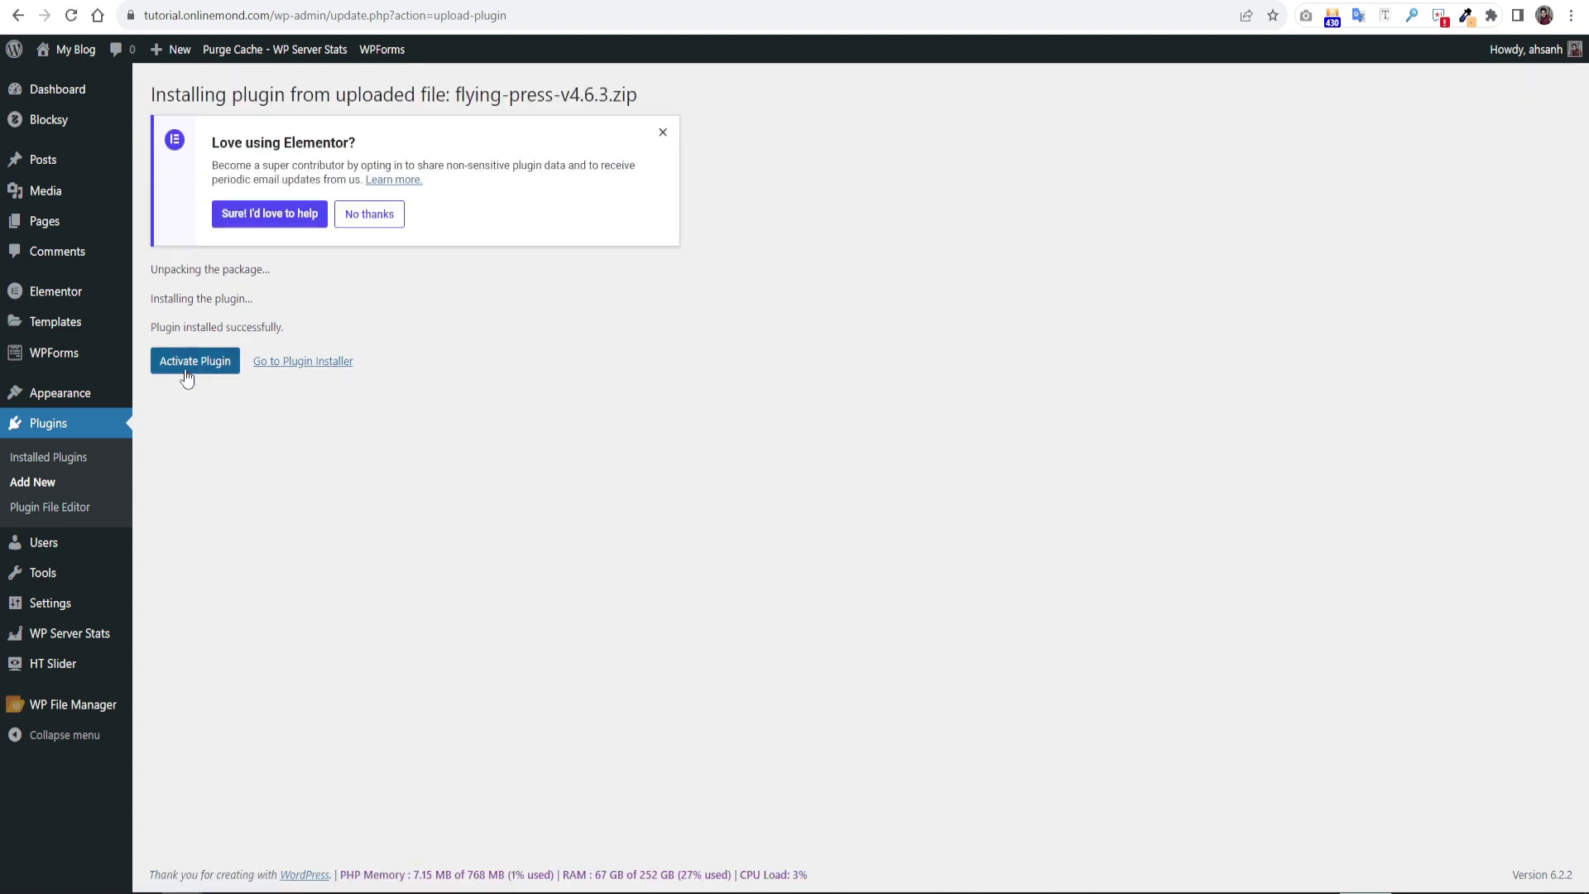
# - Activate FlyingPress, then bulk-delete the MB Custom Post Types and Stackable plugins
pyautogui.click(183, 376)
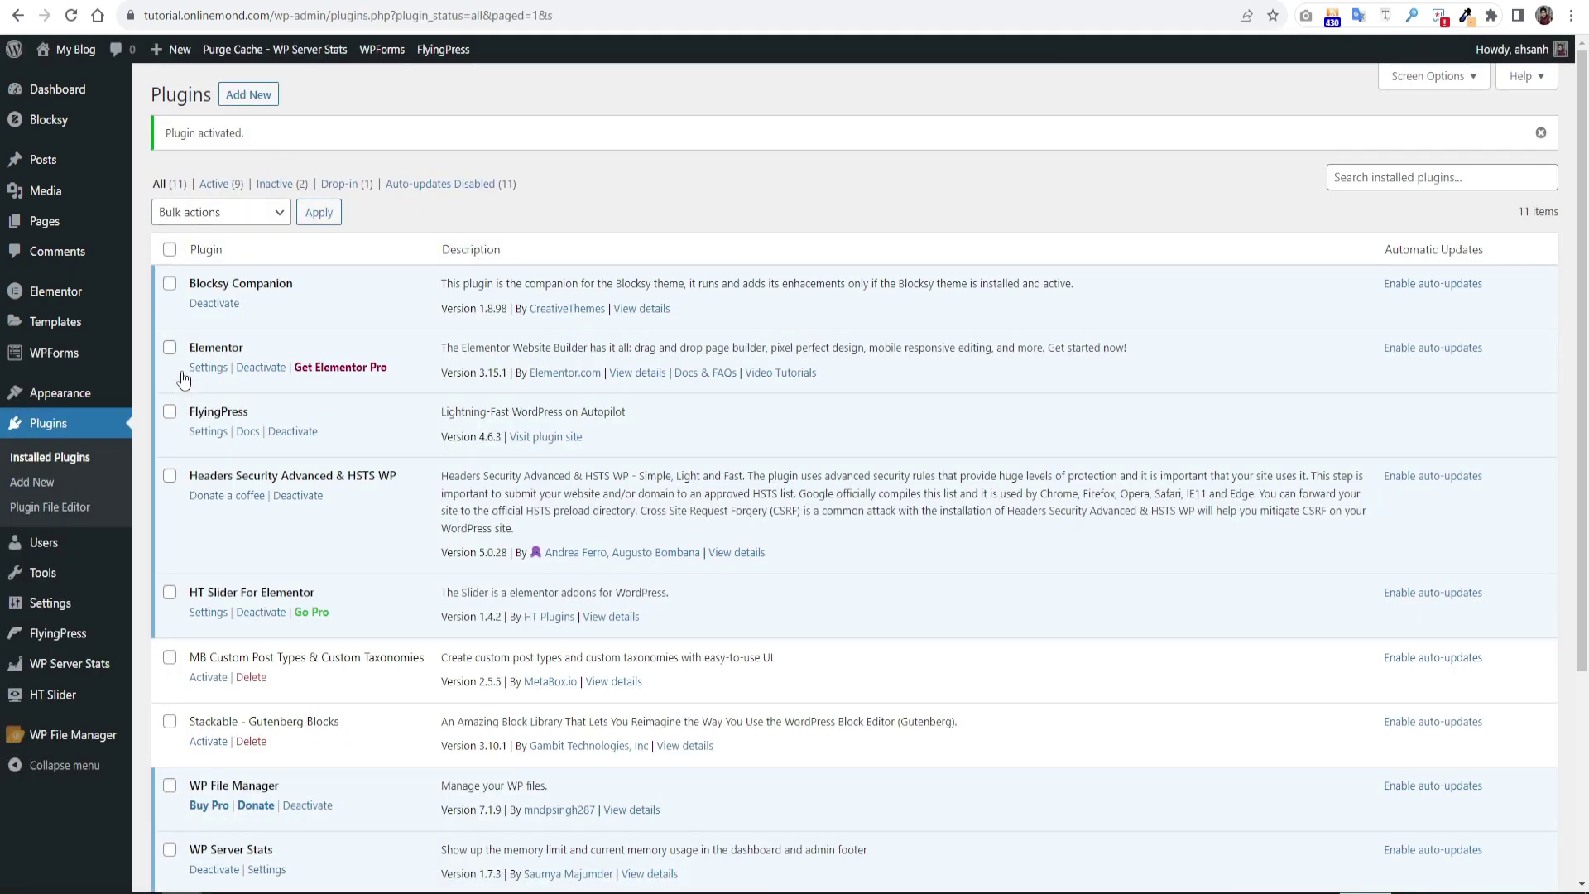
pyautogui.scroll(-3, 184, 378)
pyautogui.click(169, 390)
pyautogui.click(168, 455)
pyautogui.click(263, 815)
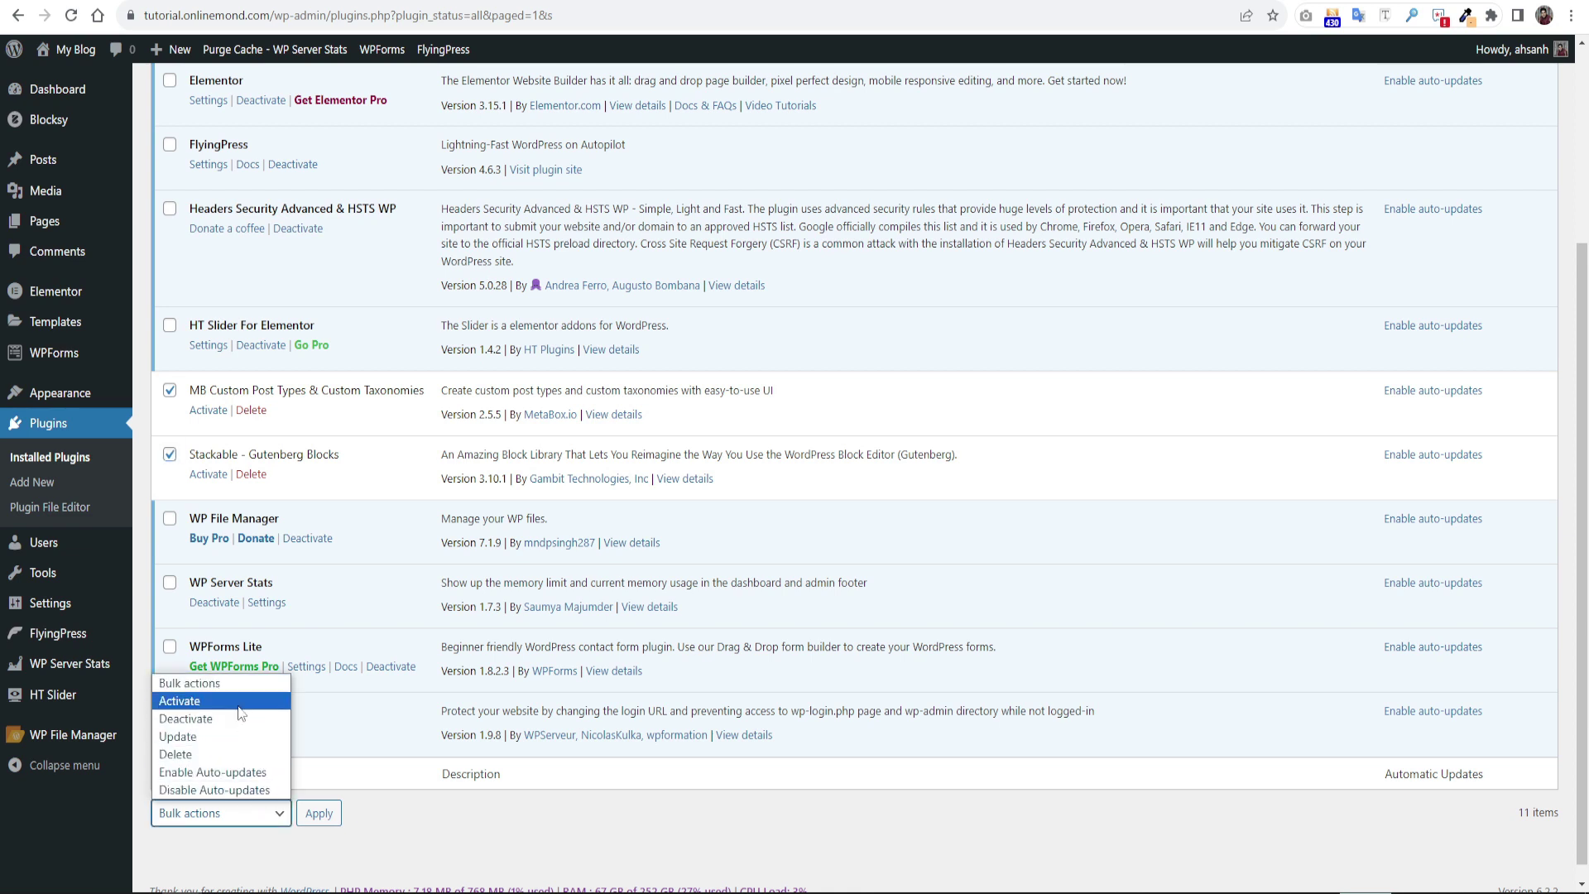
pyautogui.click(232, 754)
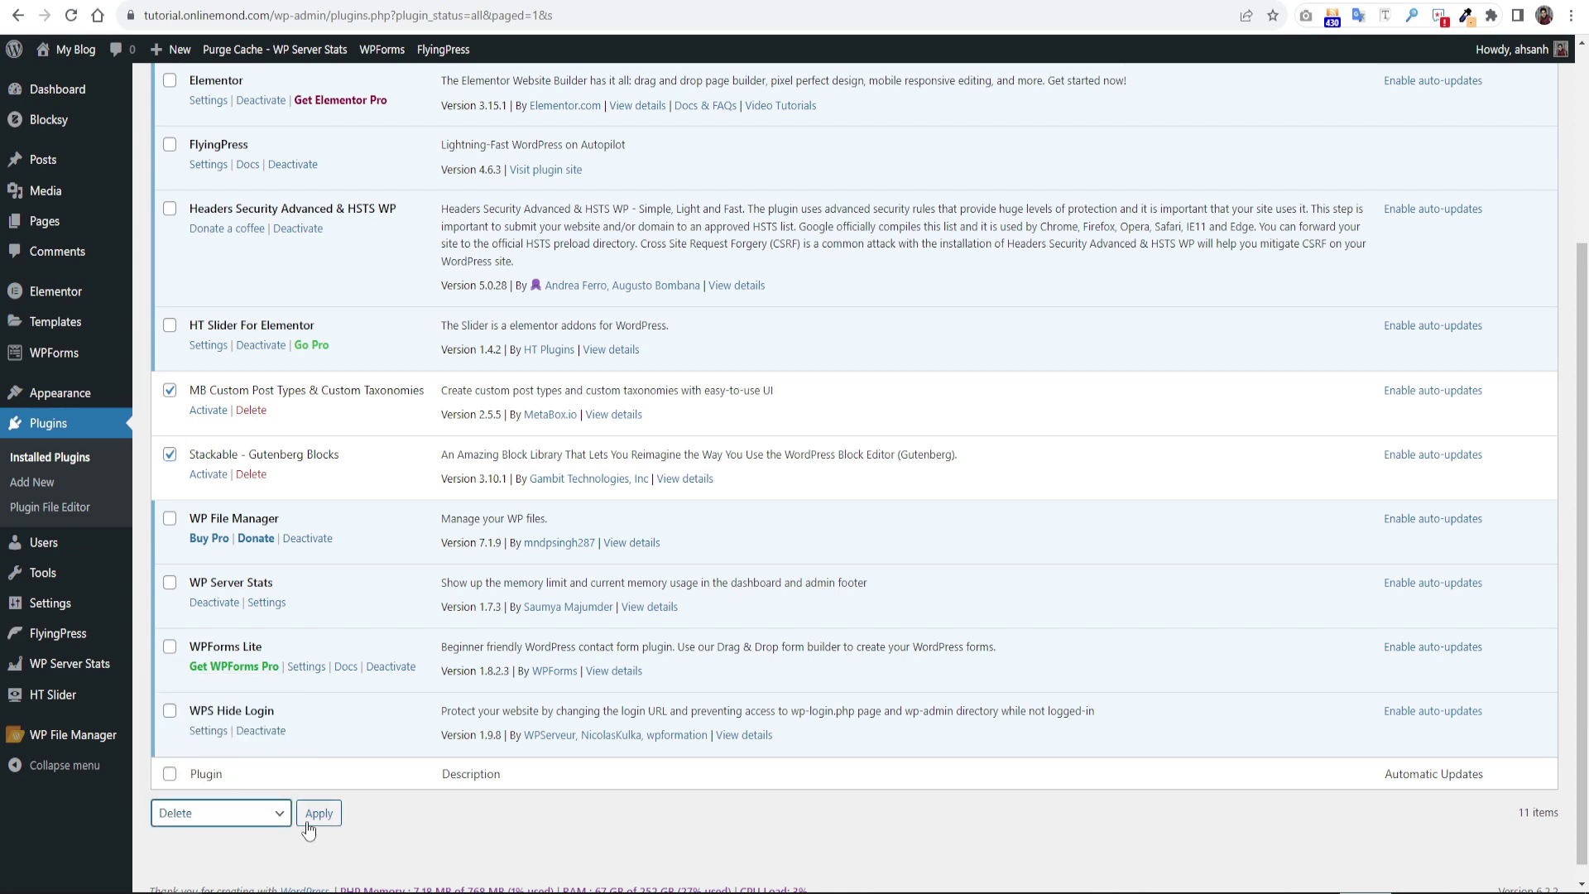
pyautogui.click(320, 815)
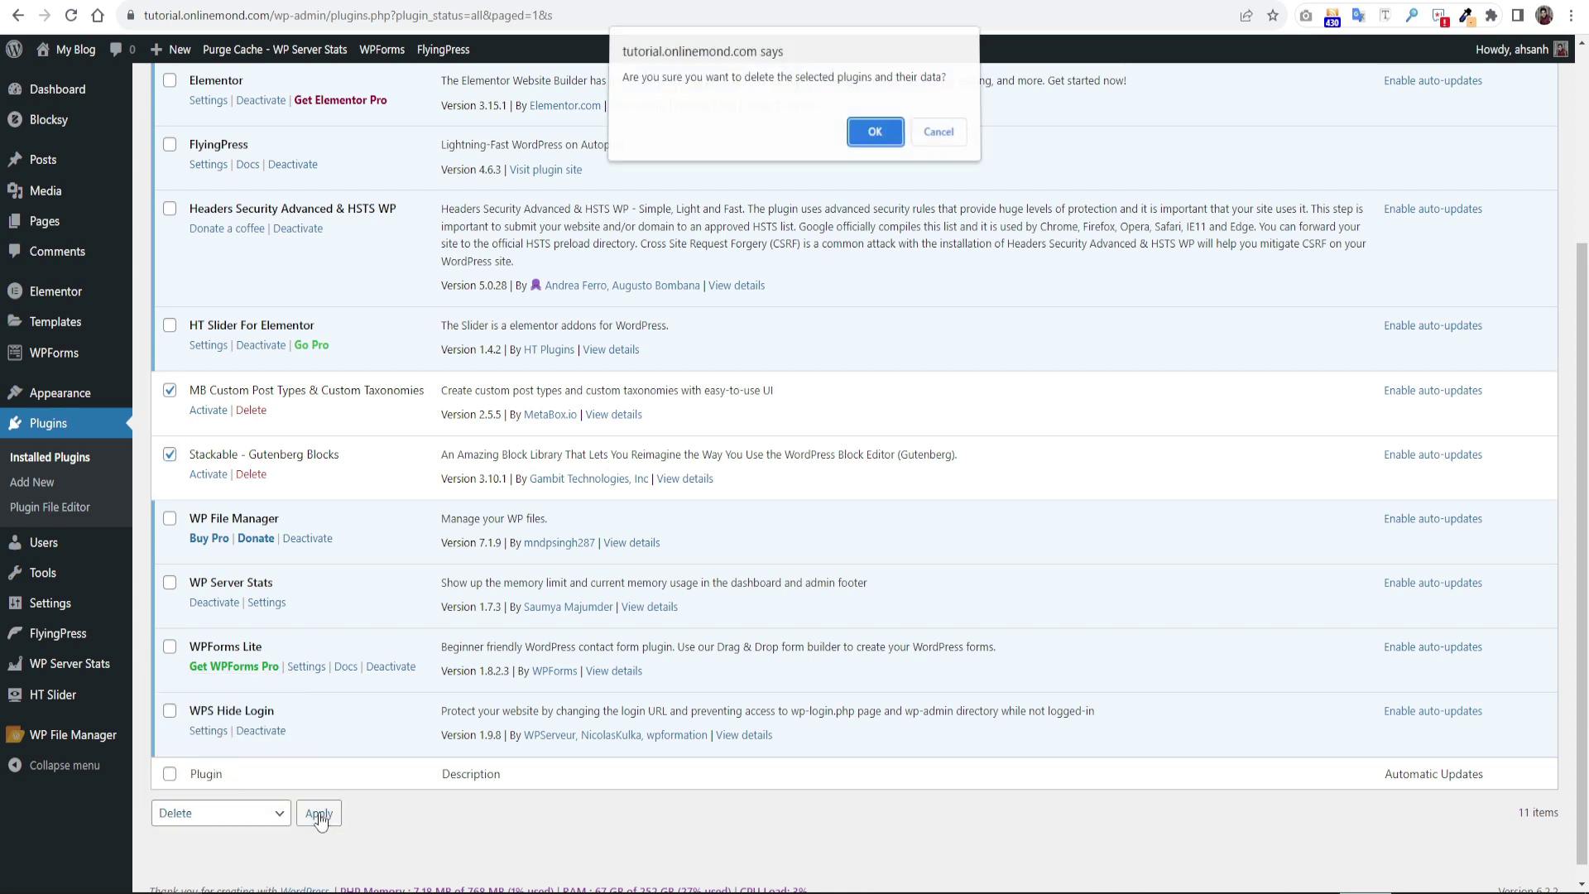
pyautogui.click(875, 138)
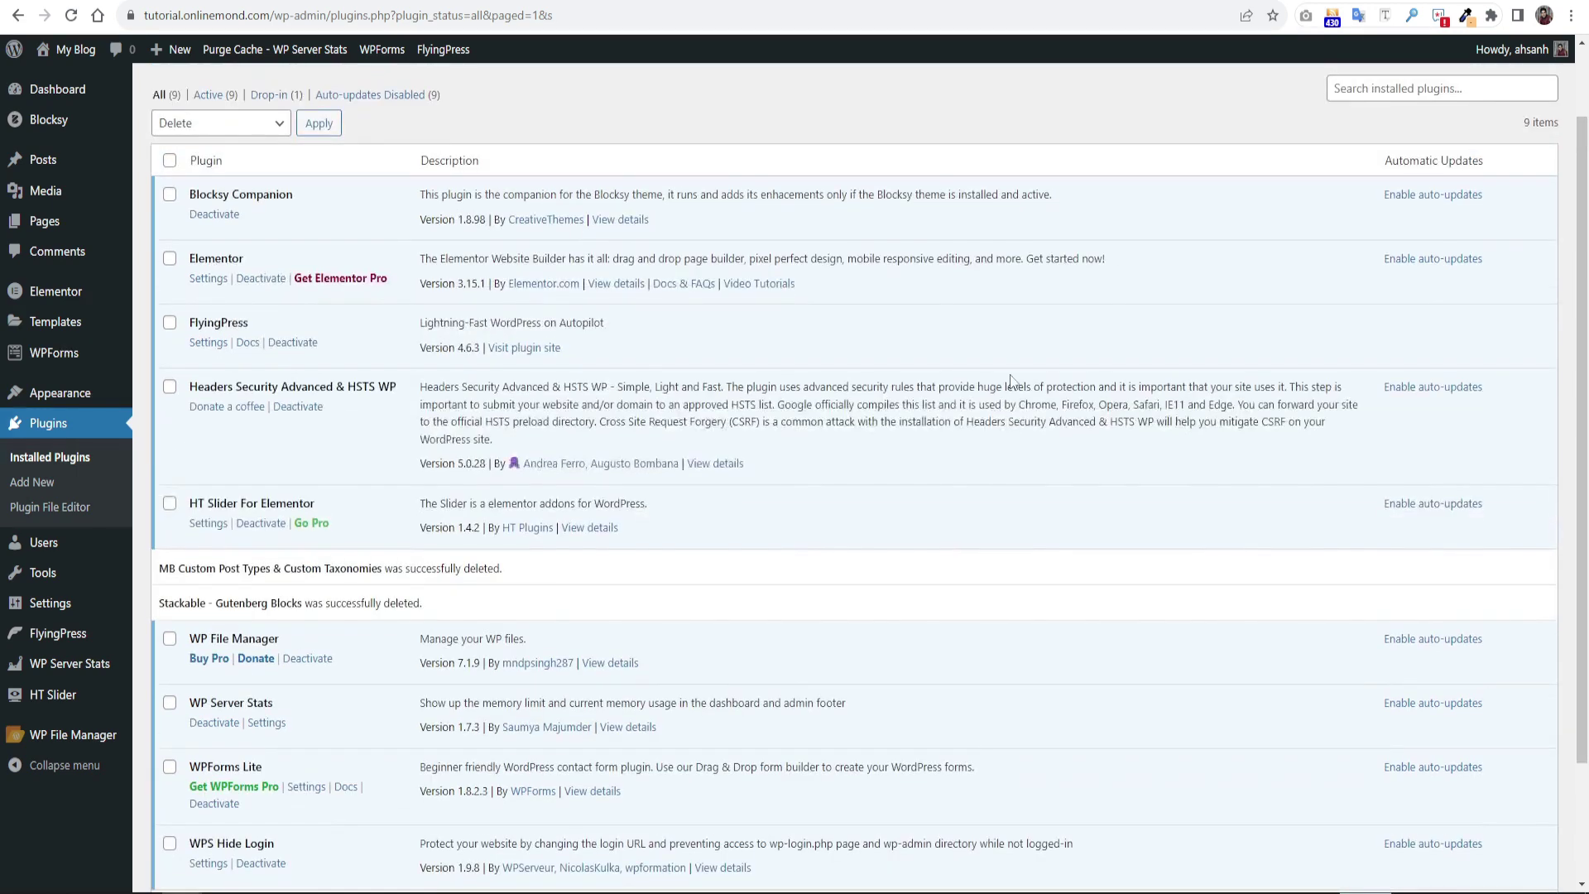
# - Delete the Twenty Twenty-Three and Twenty Twenty-Two themes under Appearance > Themes
pyautogui.moveTo(70, 397)
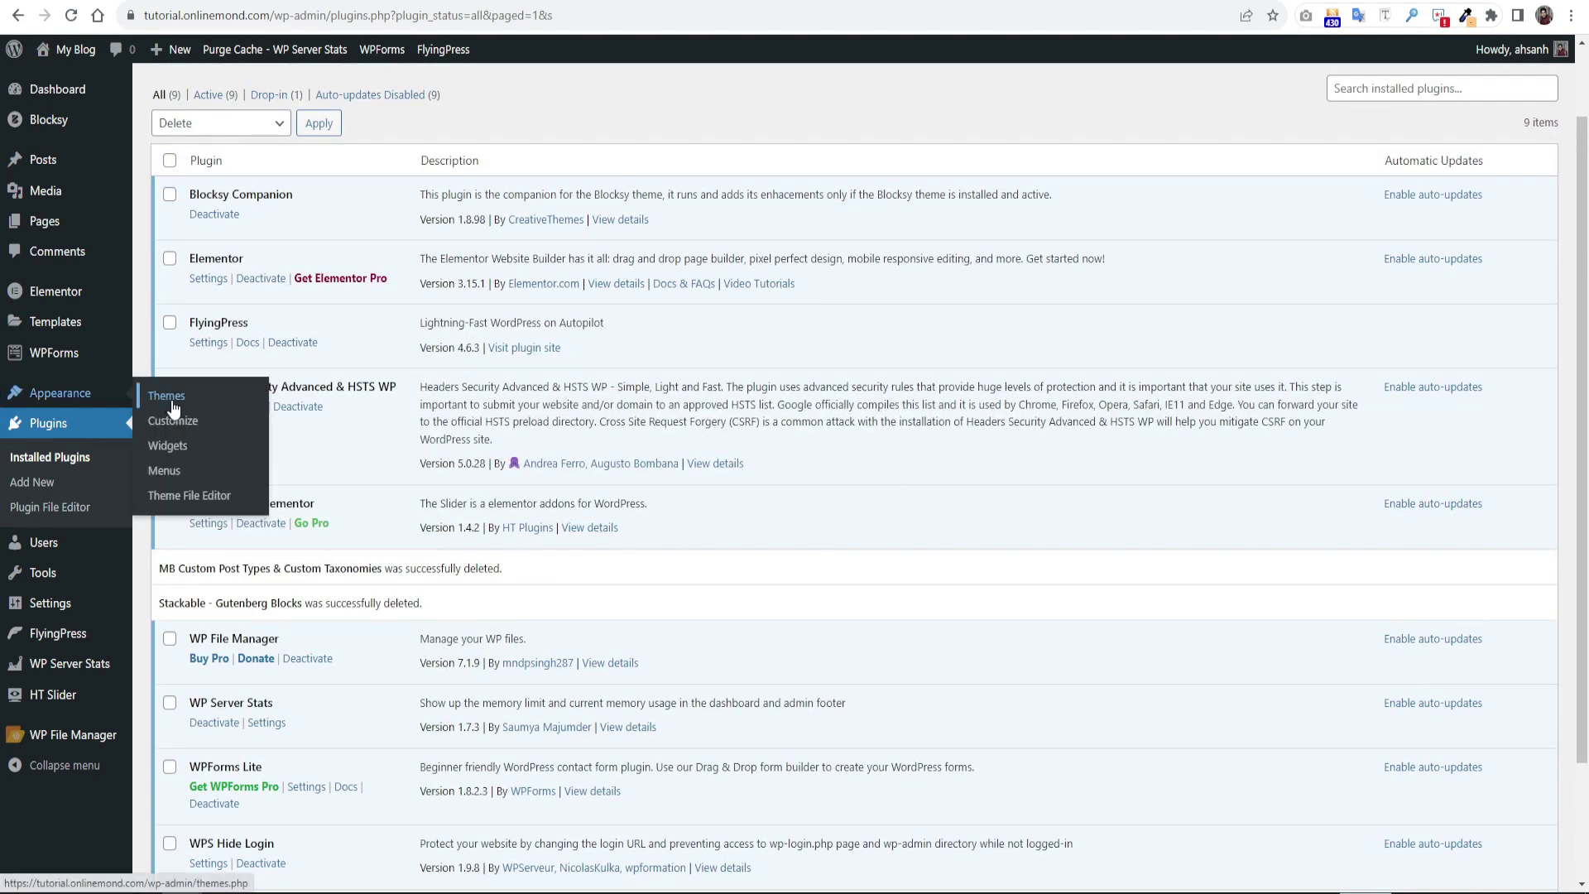
pyautogui.click(168, 397)
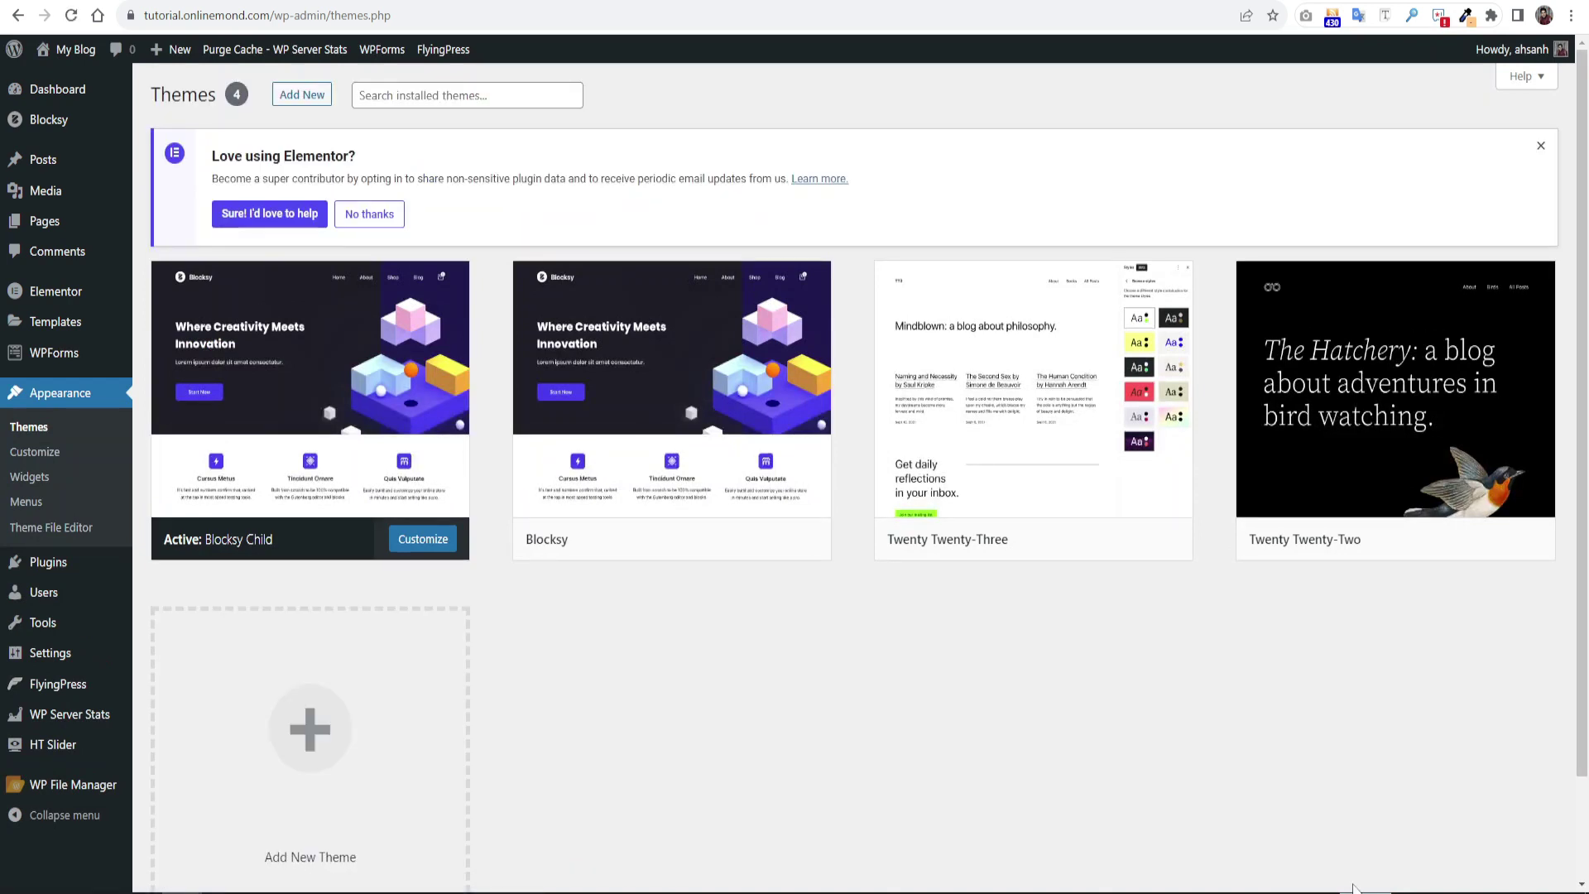
pyautogui.moveTo(1091, 490)
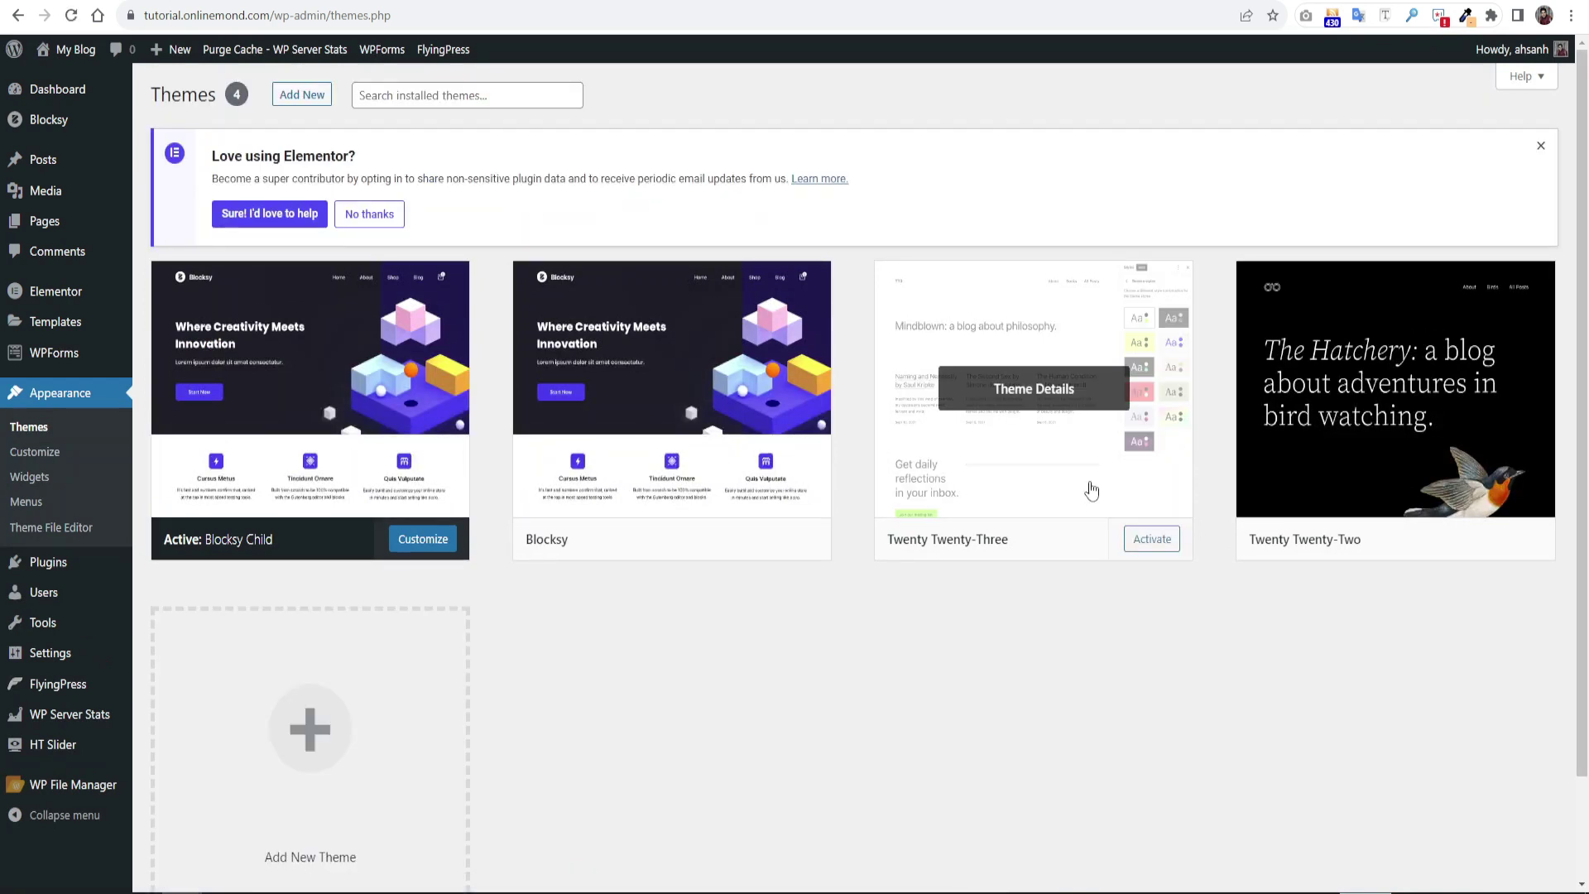
pyautogui.click(1092, 490)
pyautogui.click(1424, 845)
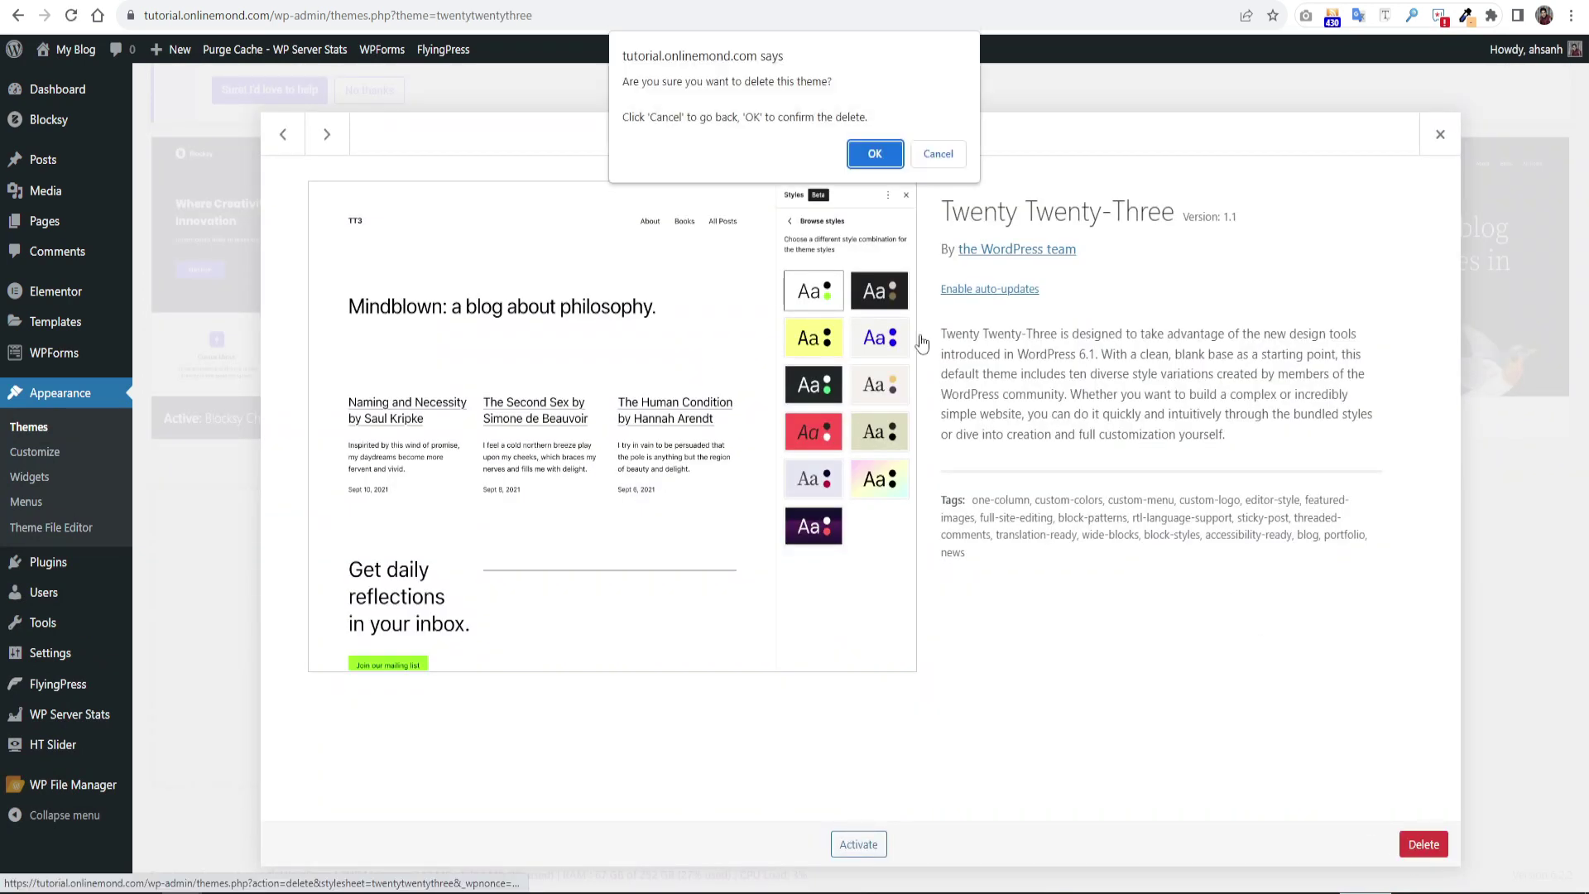
pyautogui.click(875, 154)
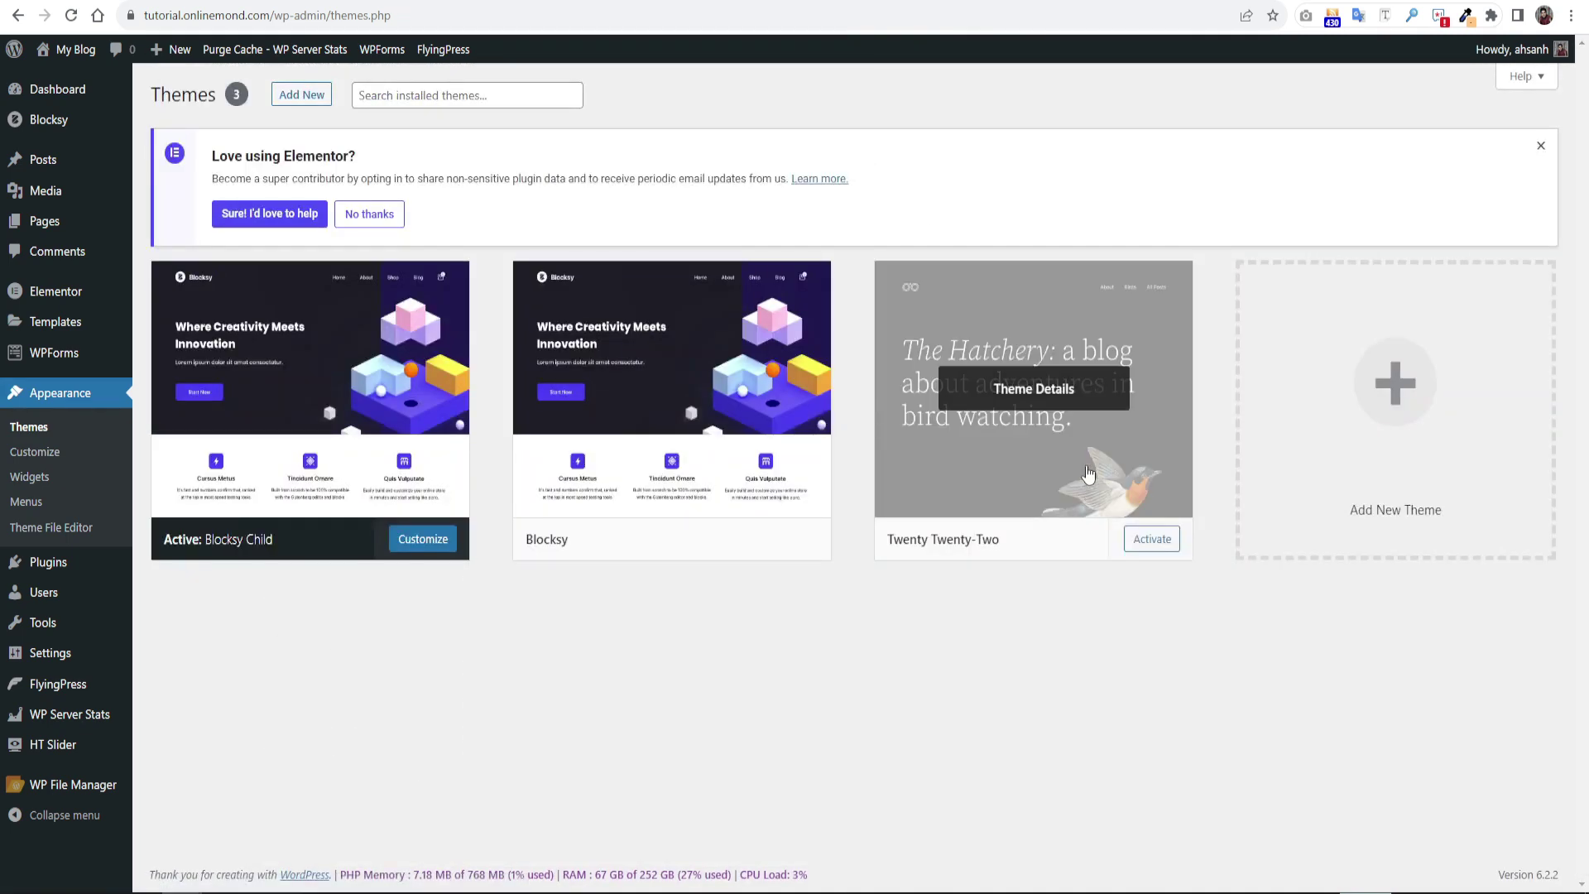
pyautogui.click(1089, 474)
pyautogui.click(1423, 845)
pyautogui.click(875, 145)
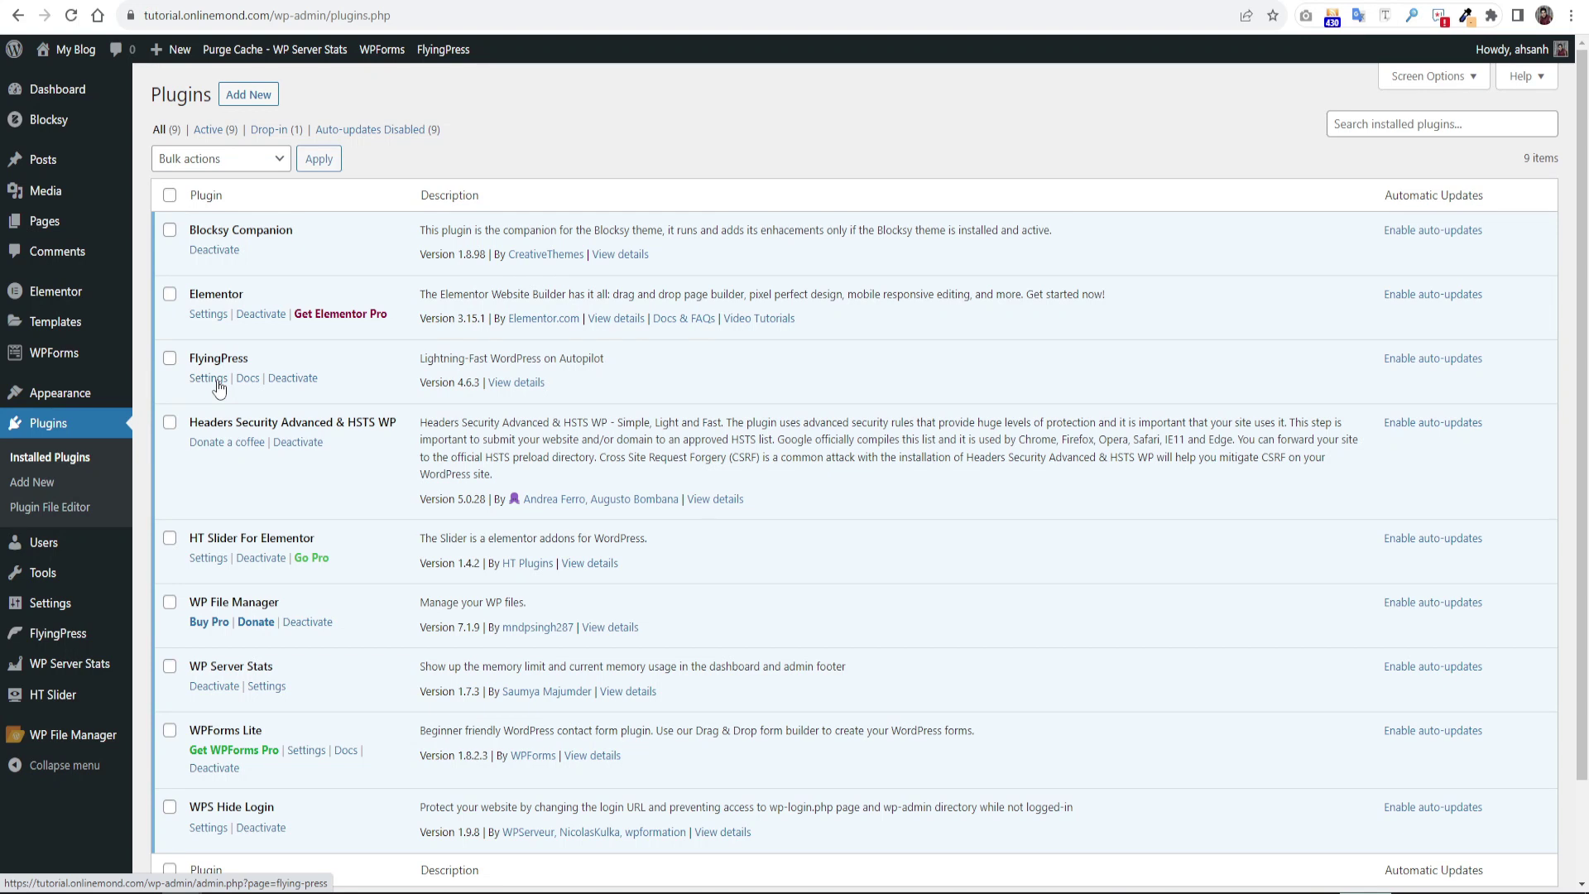
# - Open the FlyingPress settings dashboard and dismiss the Elementor opt-in notice
pyautogui.click(217, 380)
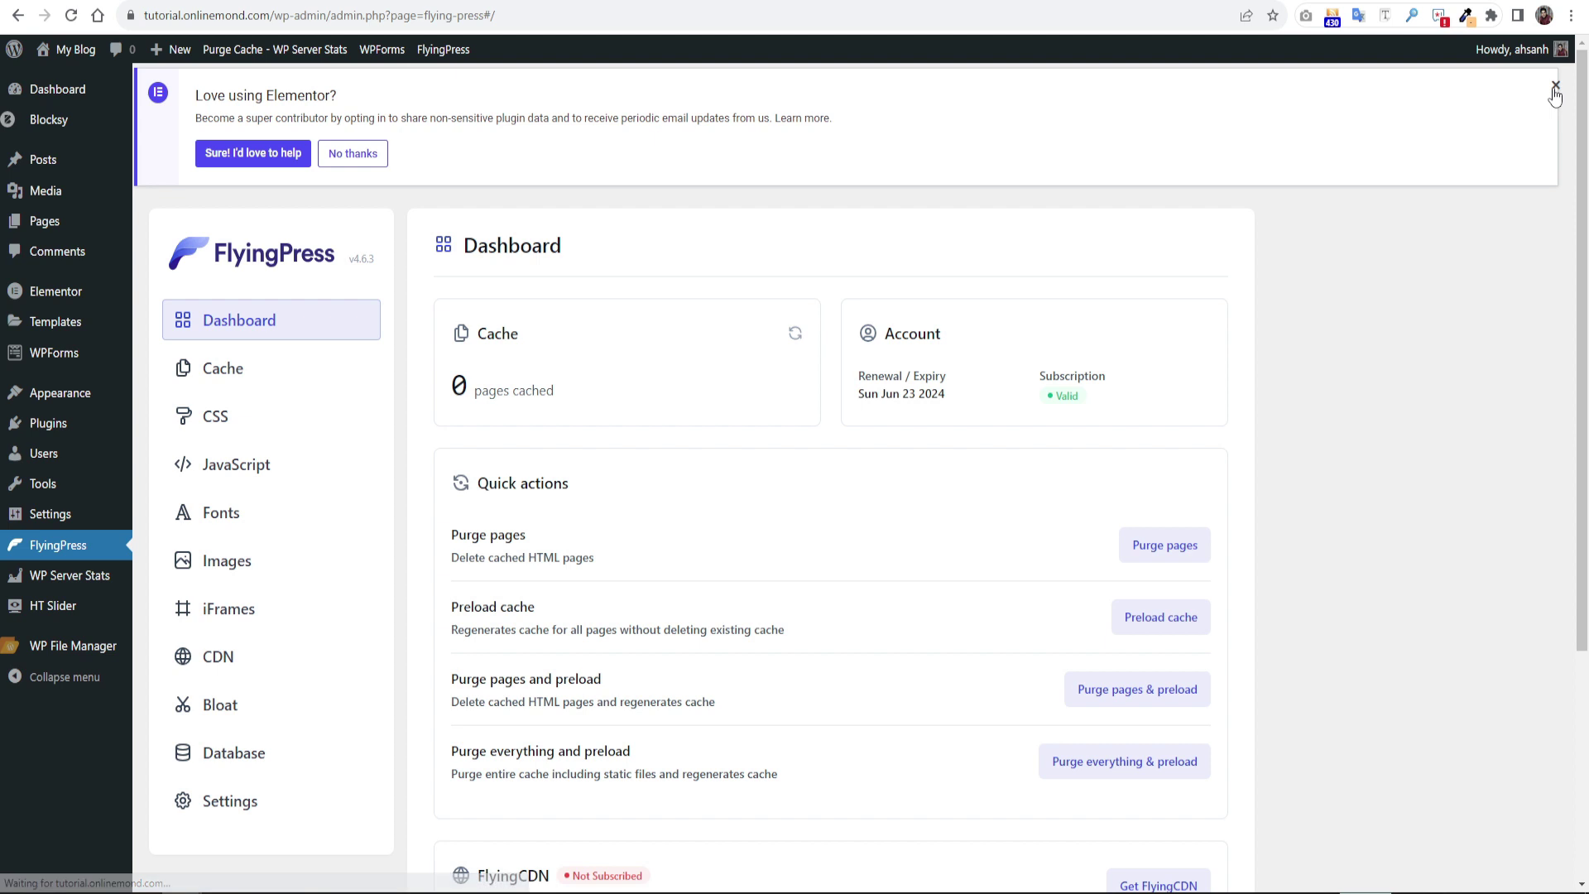
pyautogui.click(1555, 88)
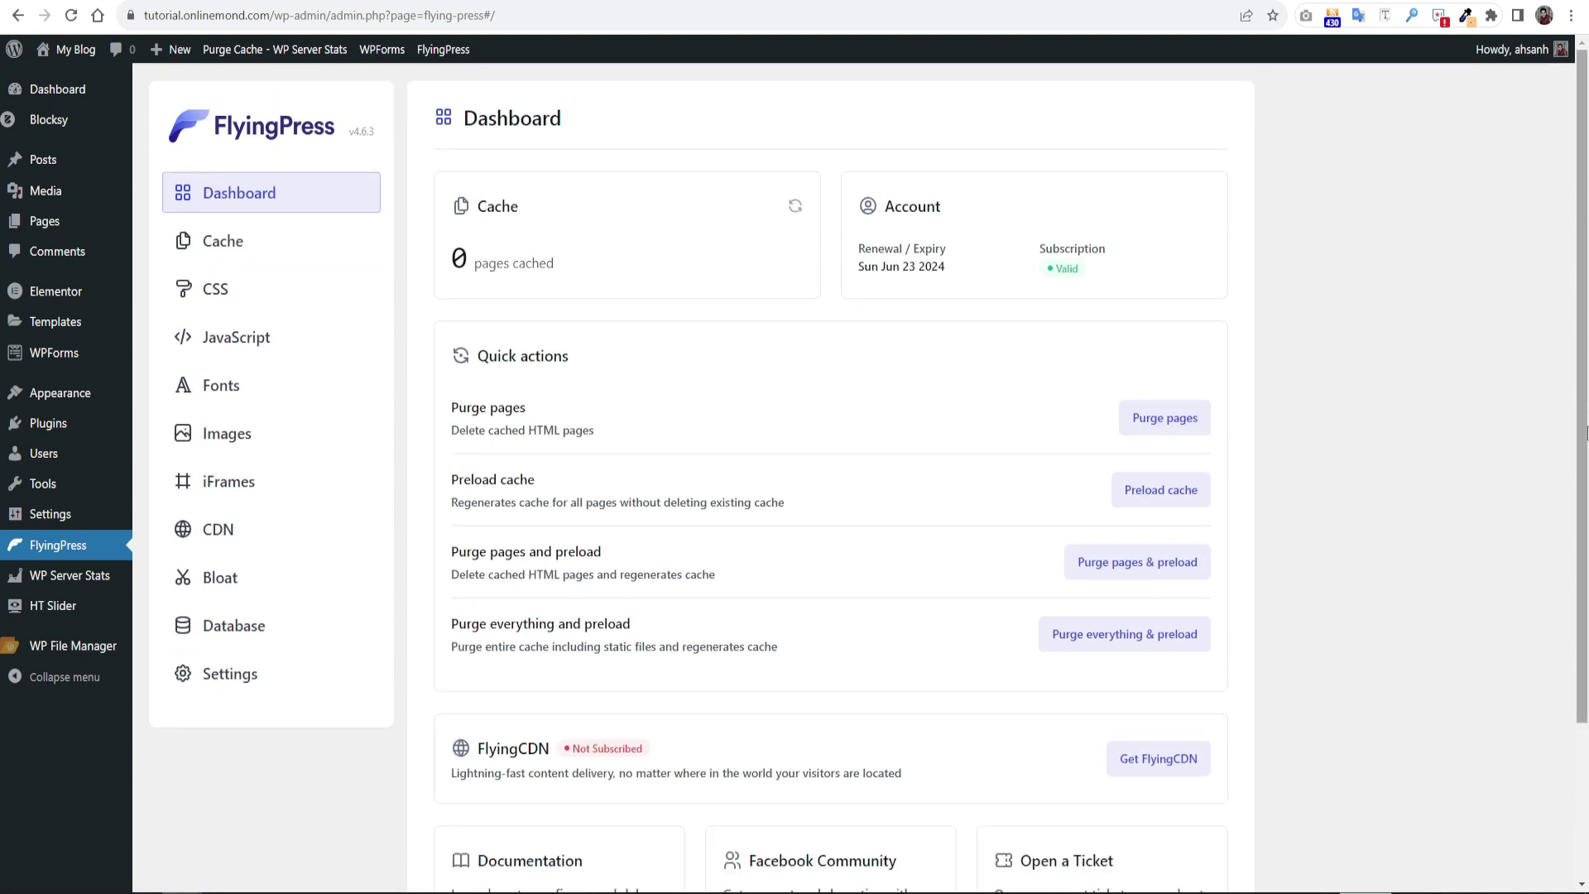
# - Save FlyingPress Cache settings with scheduled preload at Never and no pages excluded
pyautogui.click(236, 251)
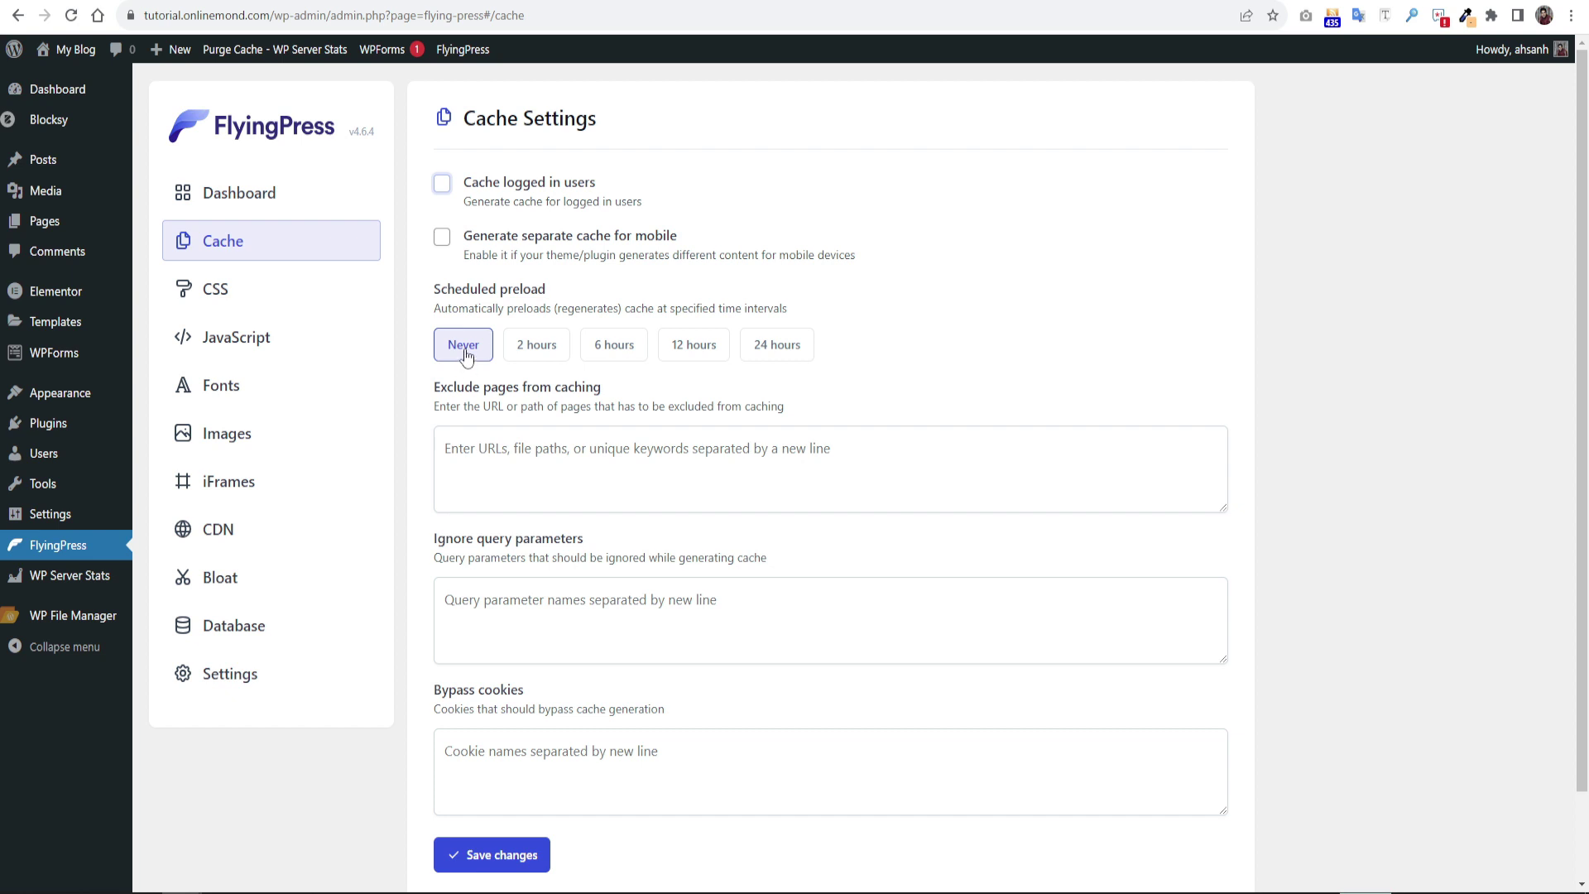
pyautogui.click(631, 452)
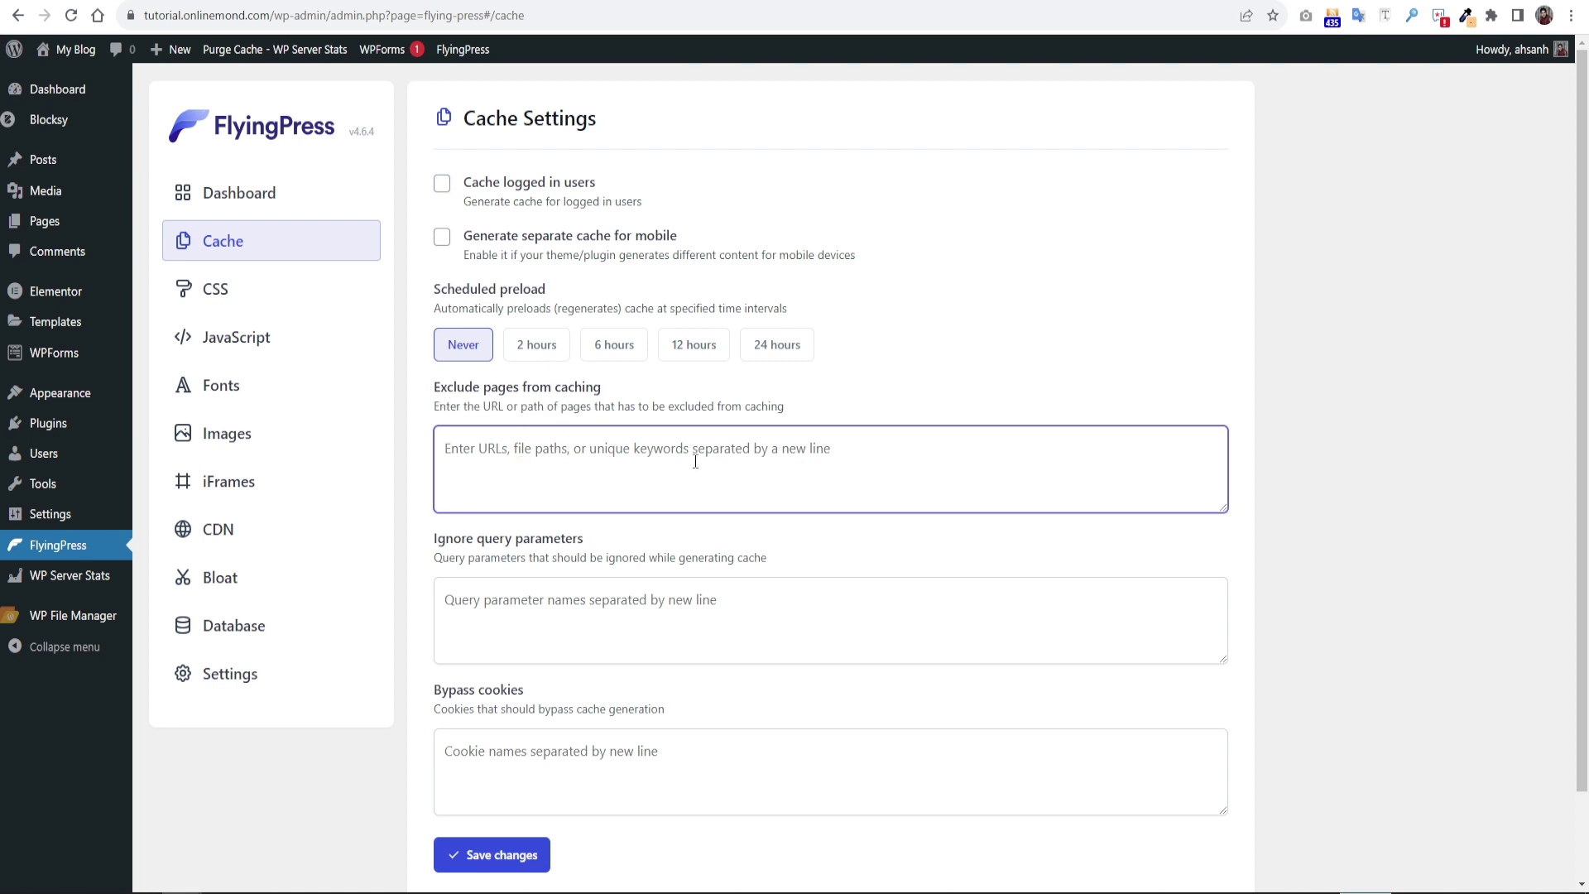
pyautogui.click(501, 859)
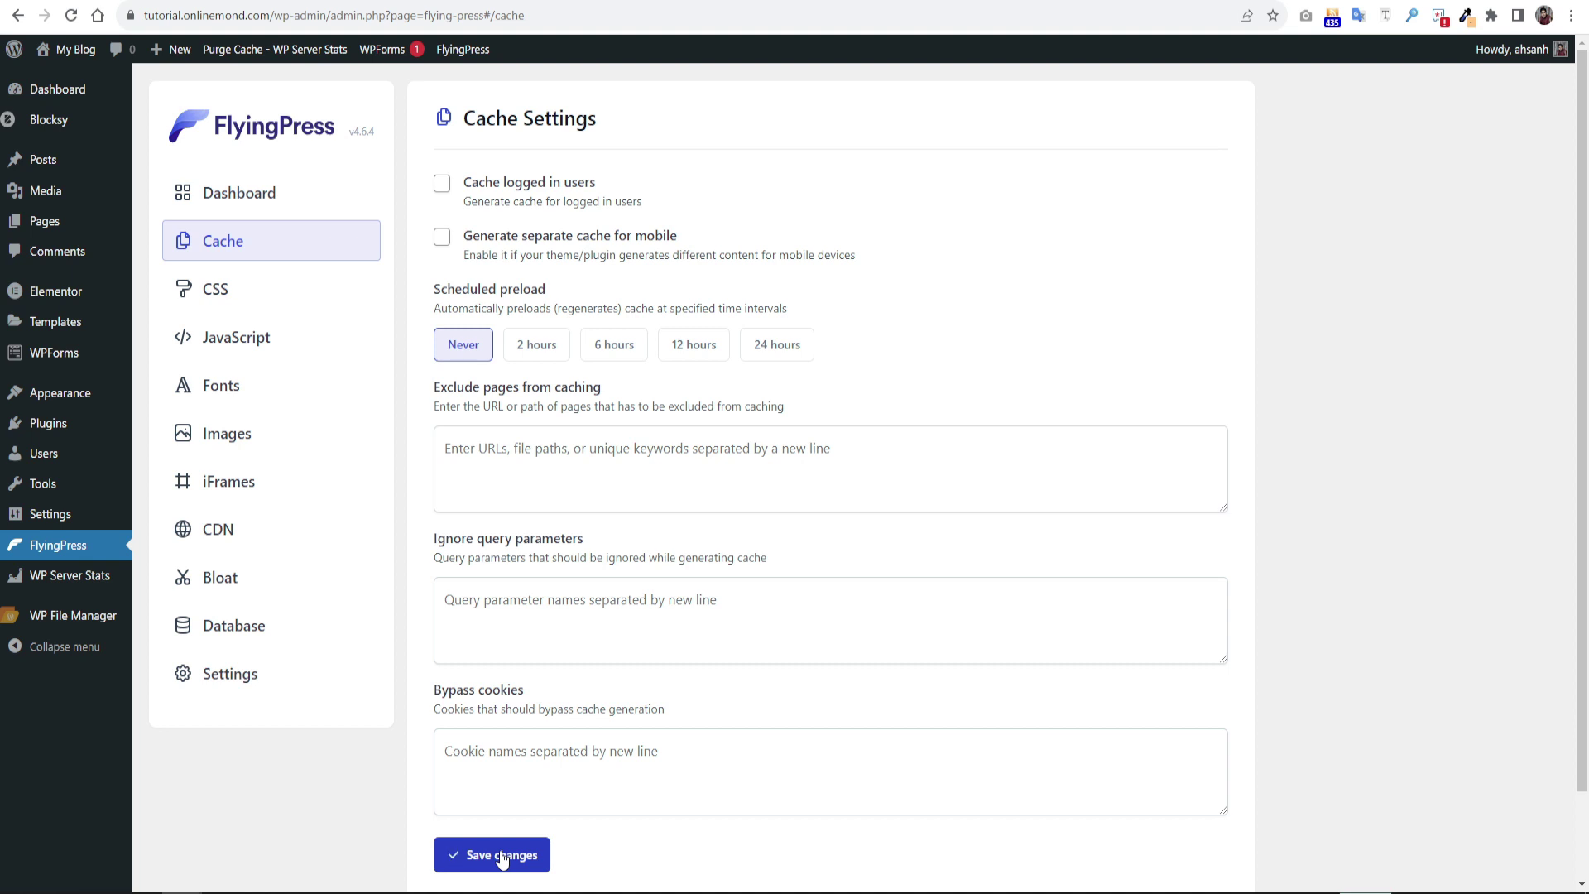
# - In FlyingPress CSS settings, enable Remove unused CSS and set unused CSS to Remove rather than async
pyautogui.click(214, 290)
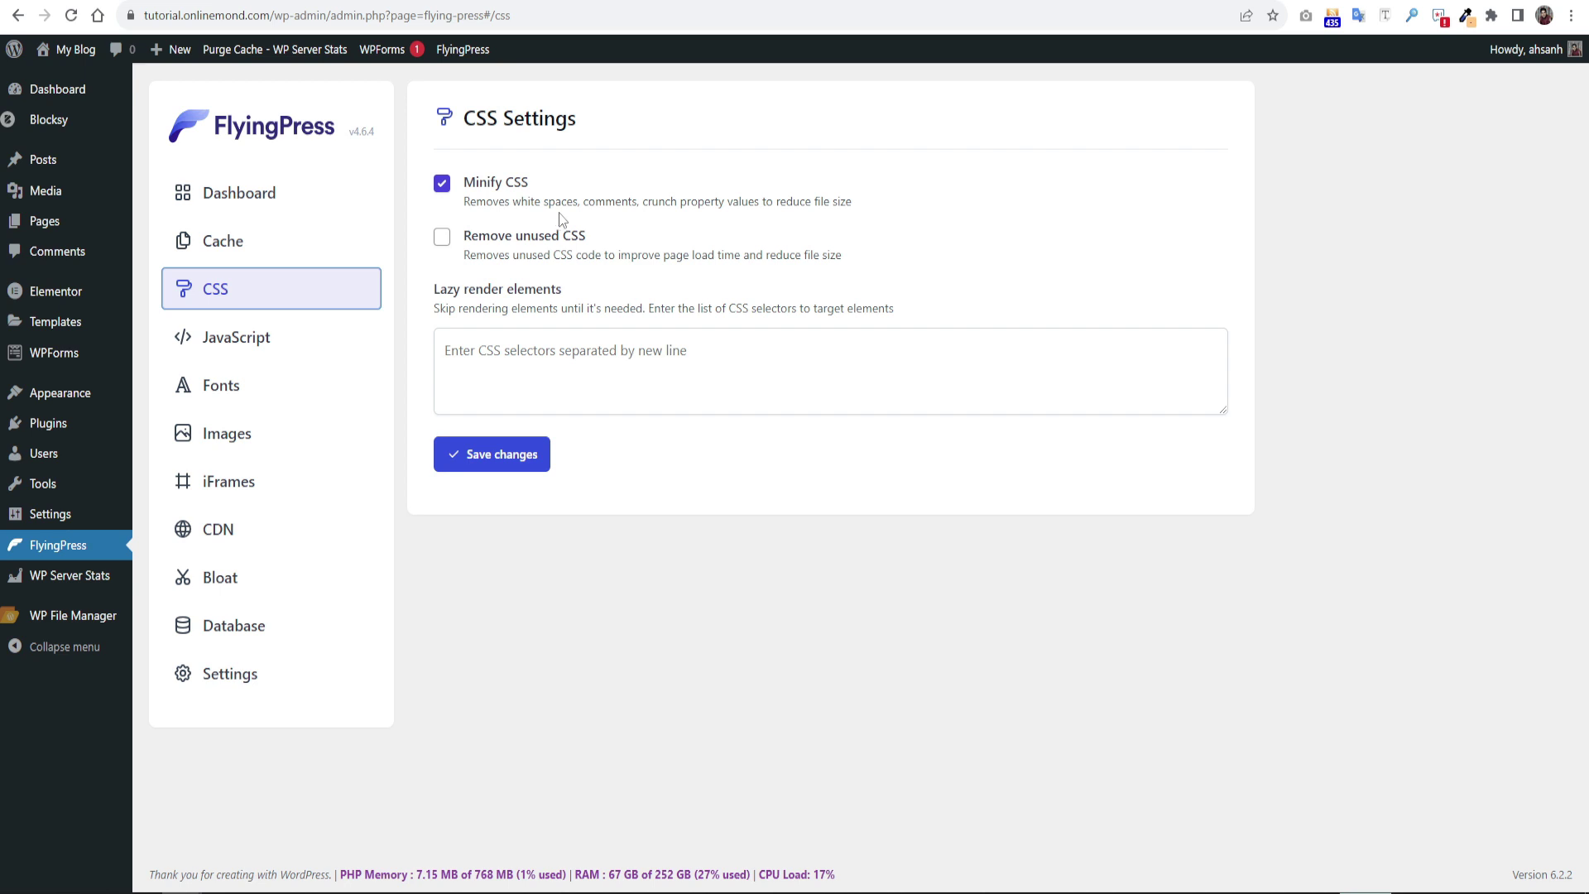
pyautogui.click(442, 238)
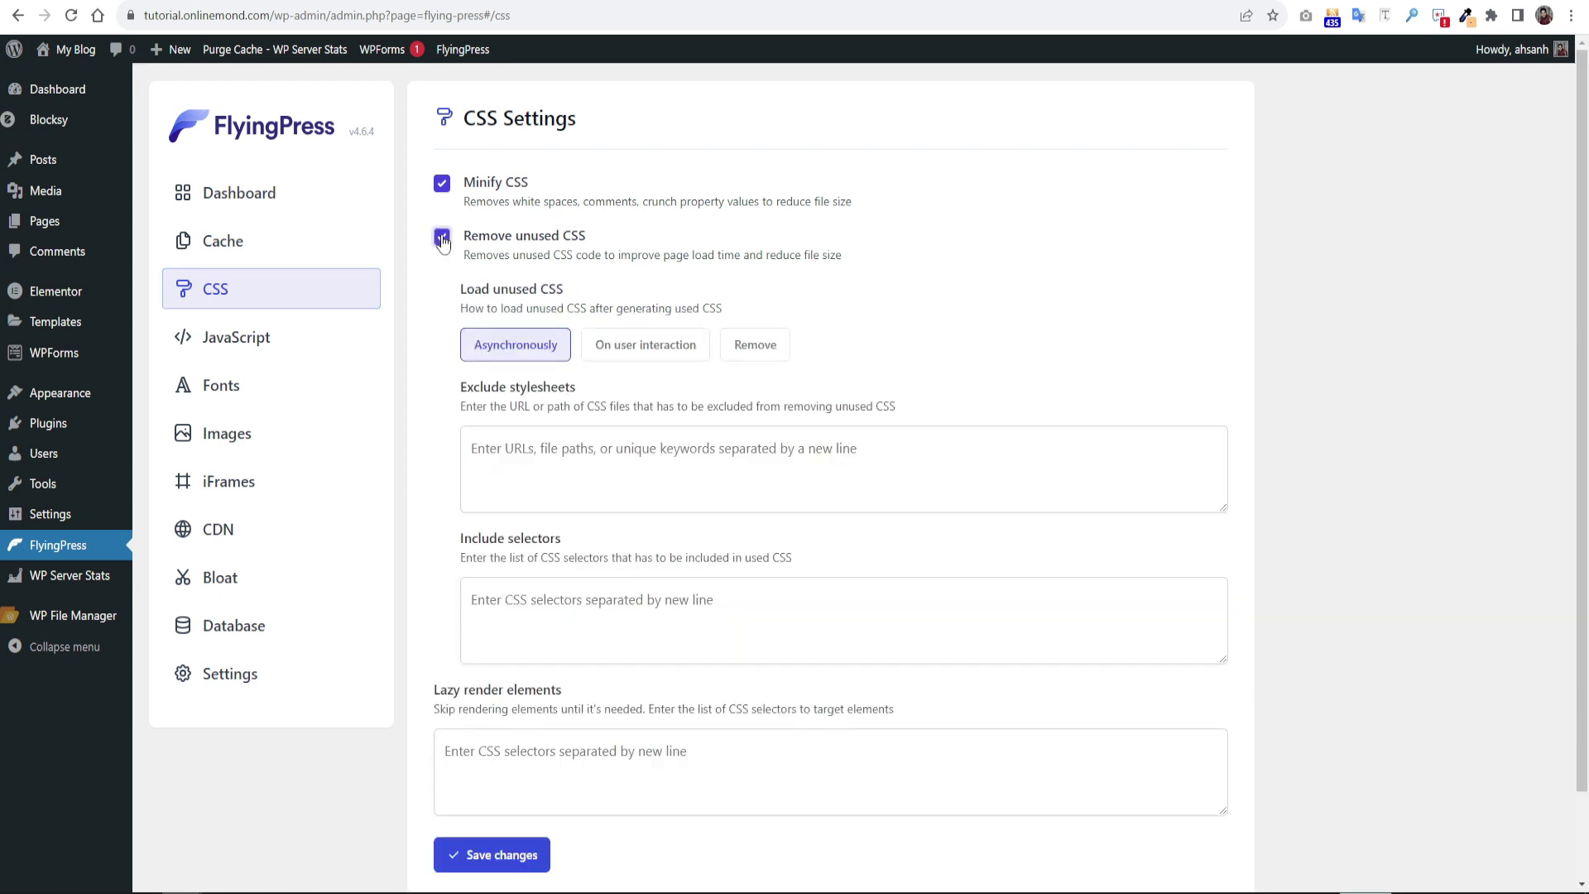
pyautogui.click(772, 347)
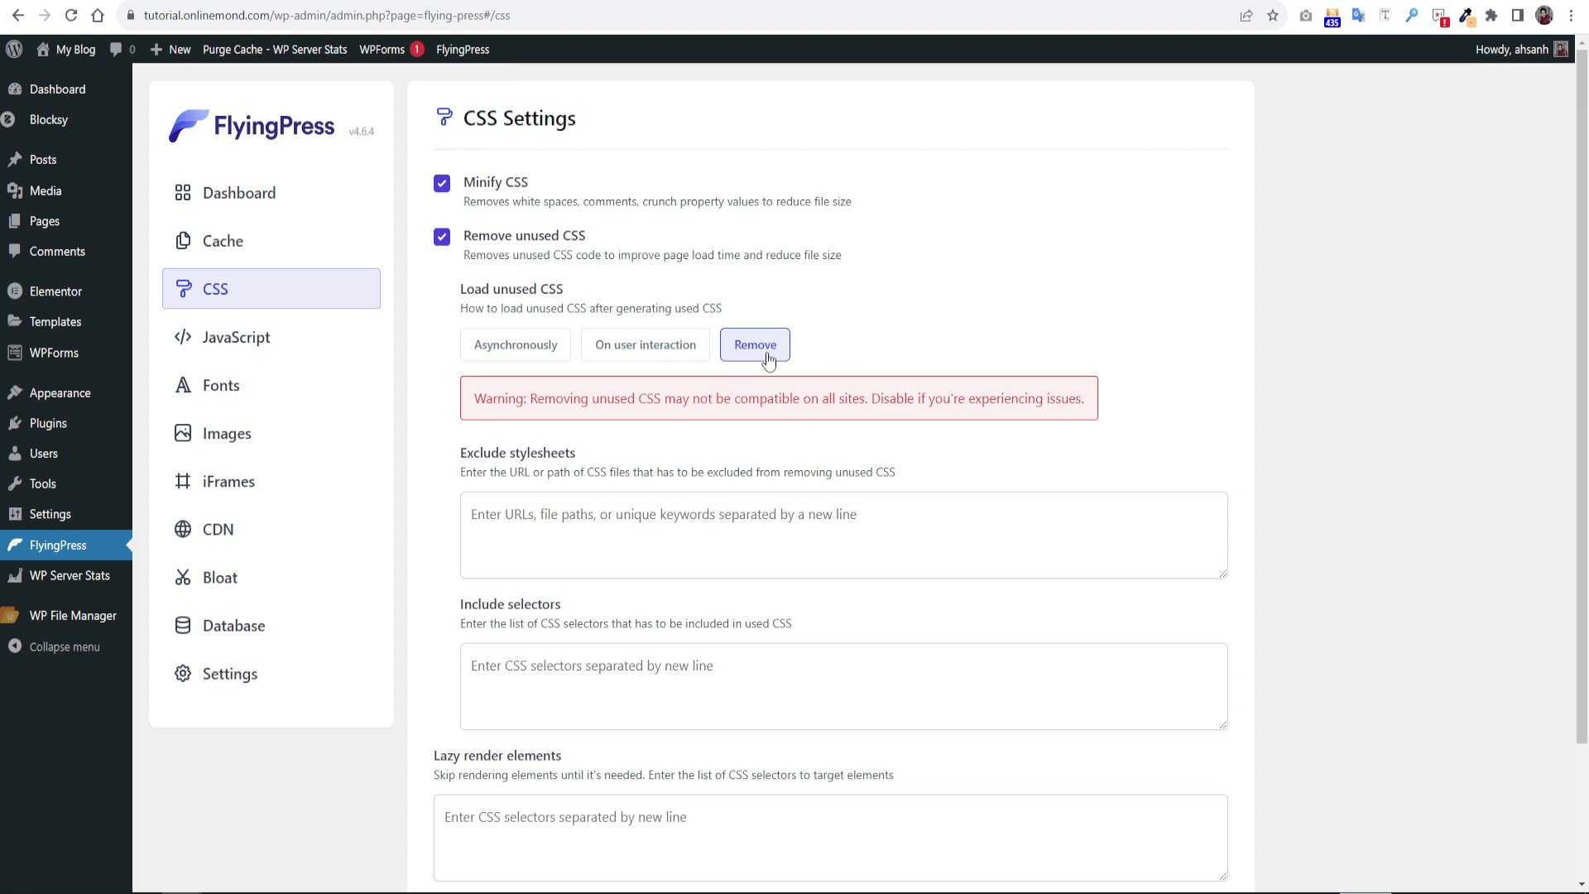
pyautogui.click(531, 354)
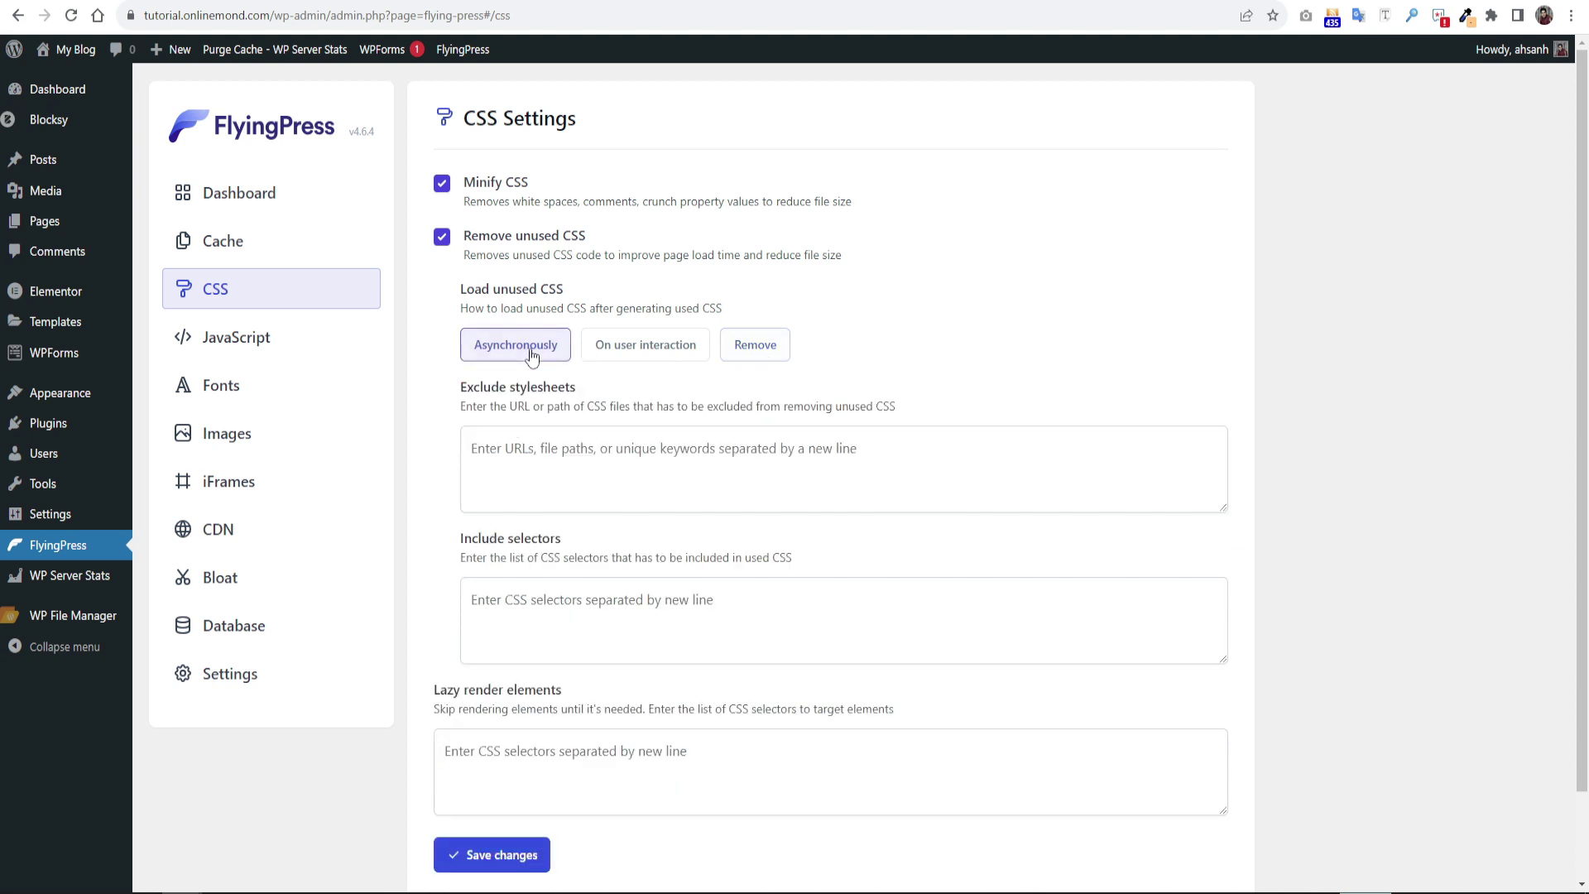
pyautogui.click(759, 348)
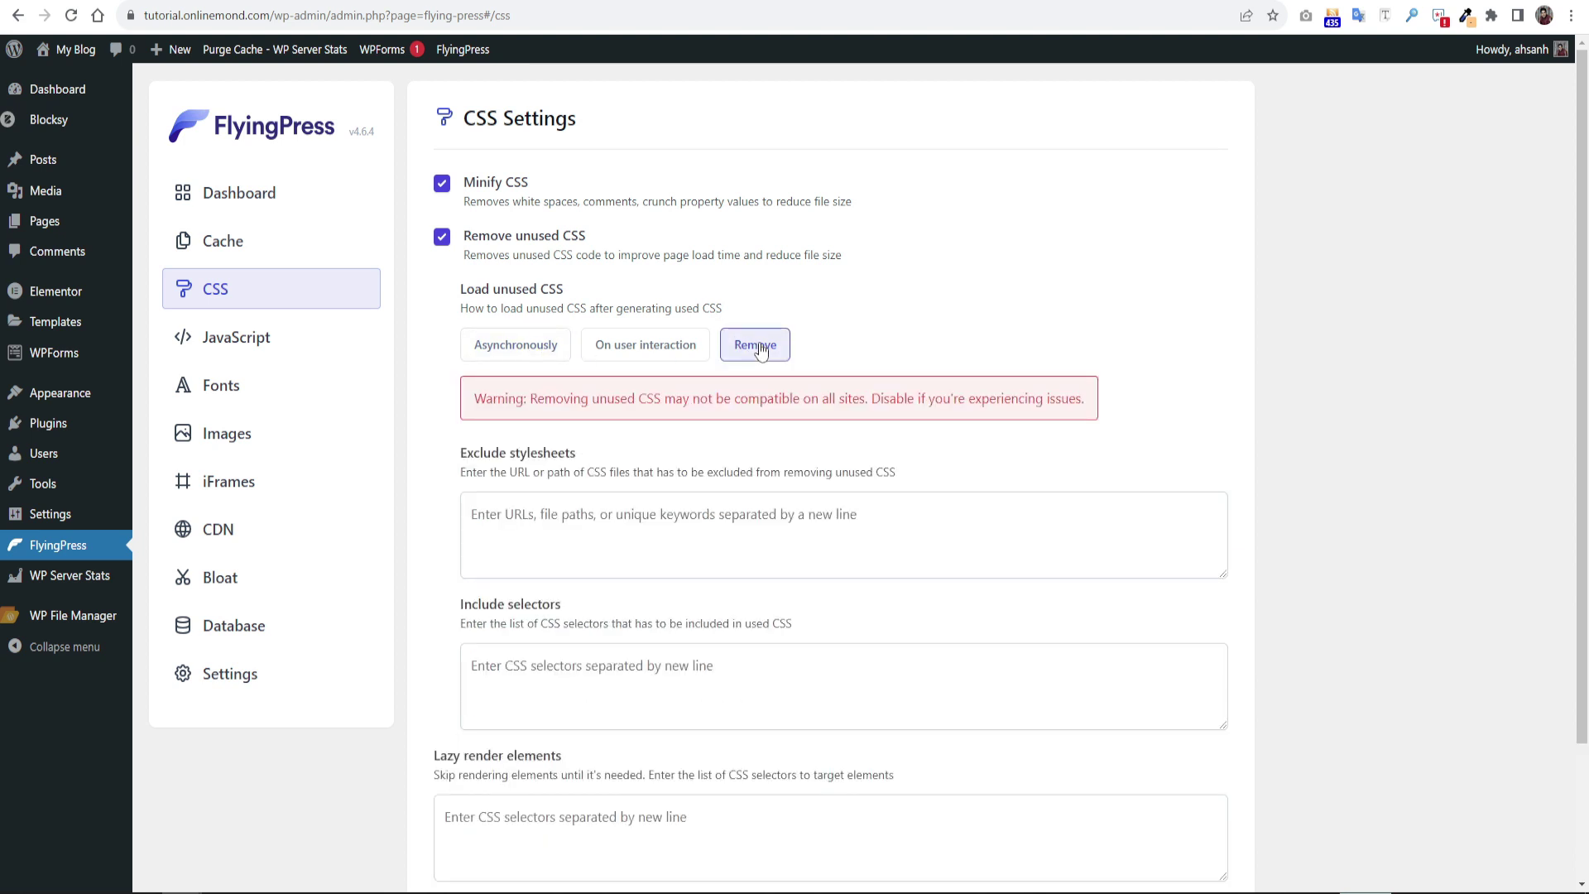
pyautogui.scroll(-2, 523, 759)
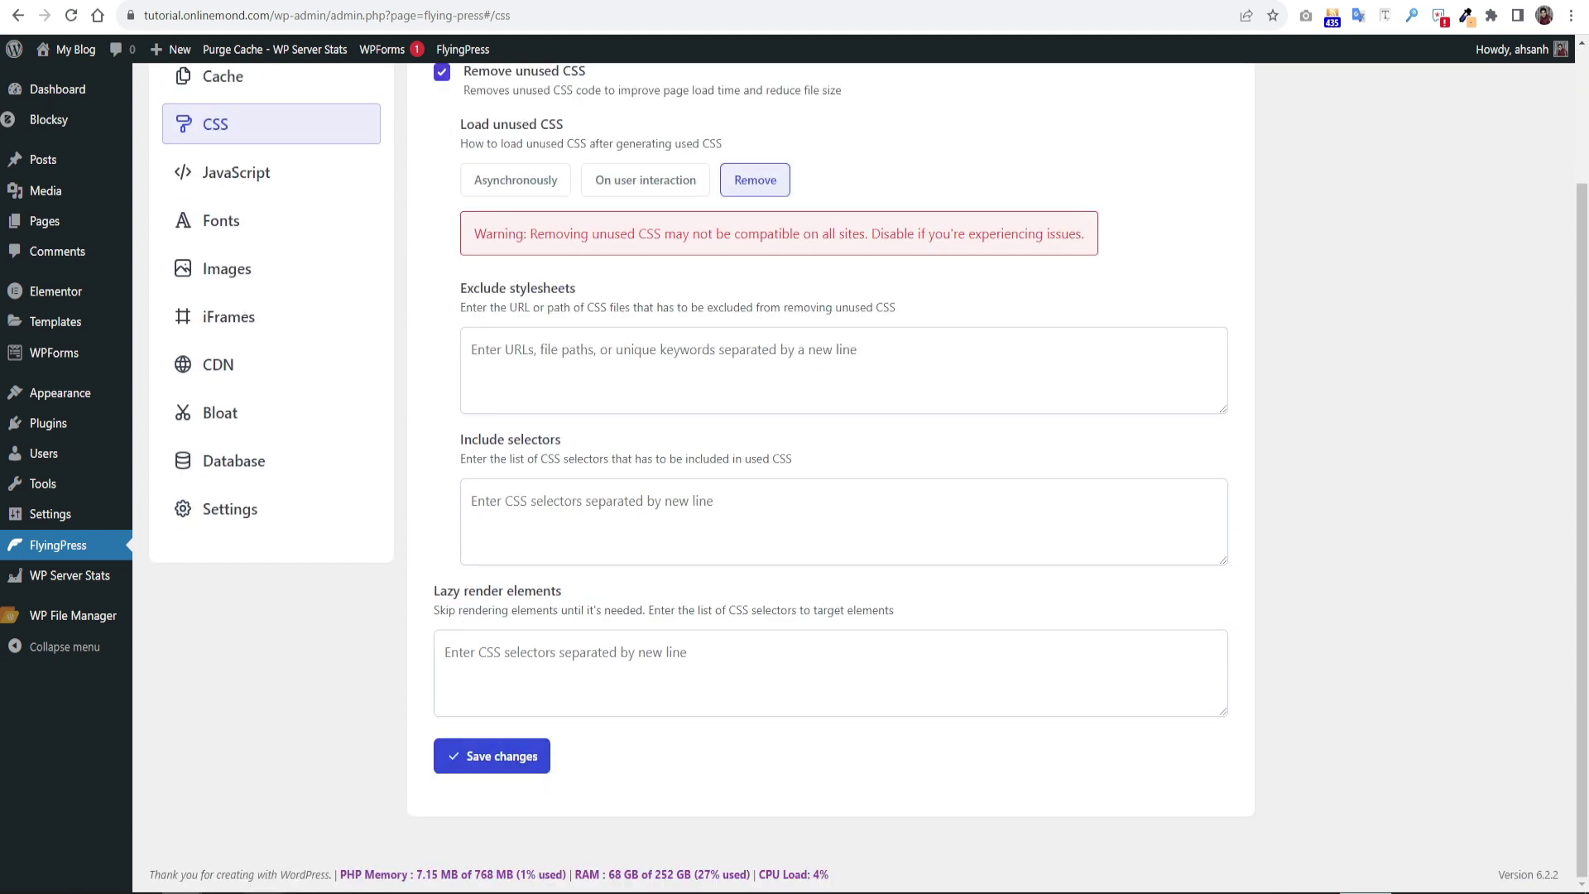
# - Switch to the incognito catering site and scroll through the homepage
pyautogui.moveTo(182, 891)
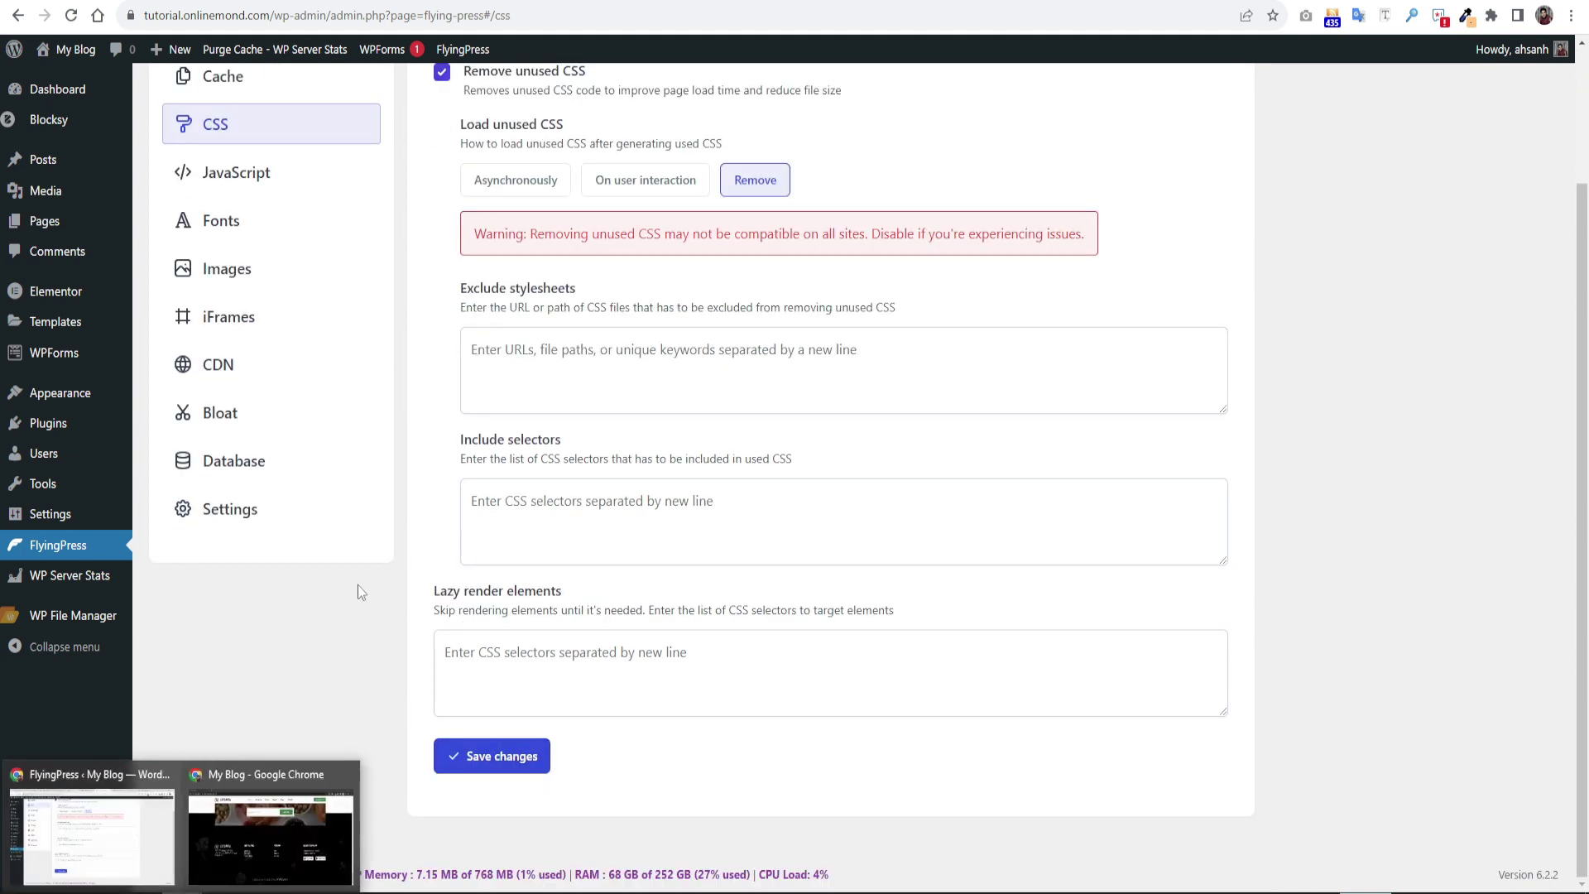
pyautogui.click(270, 836)
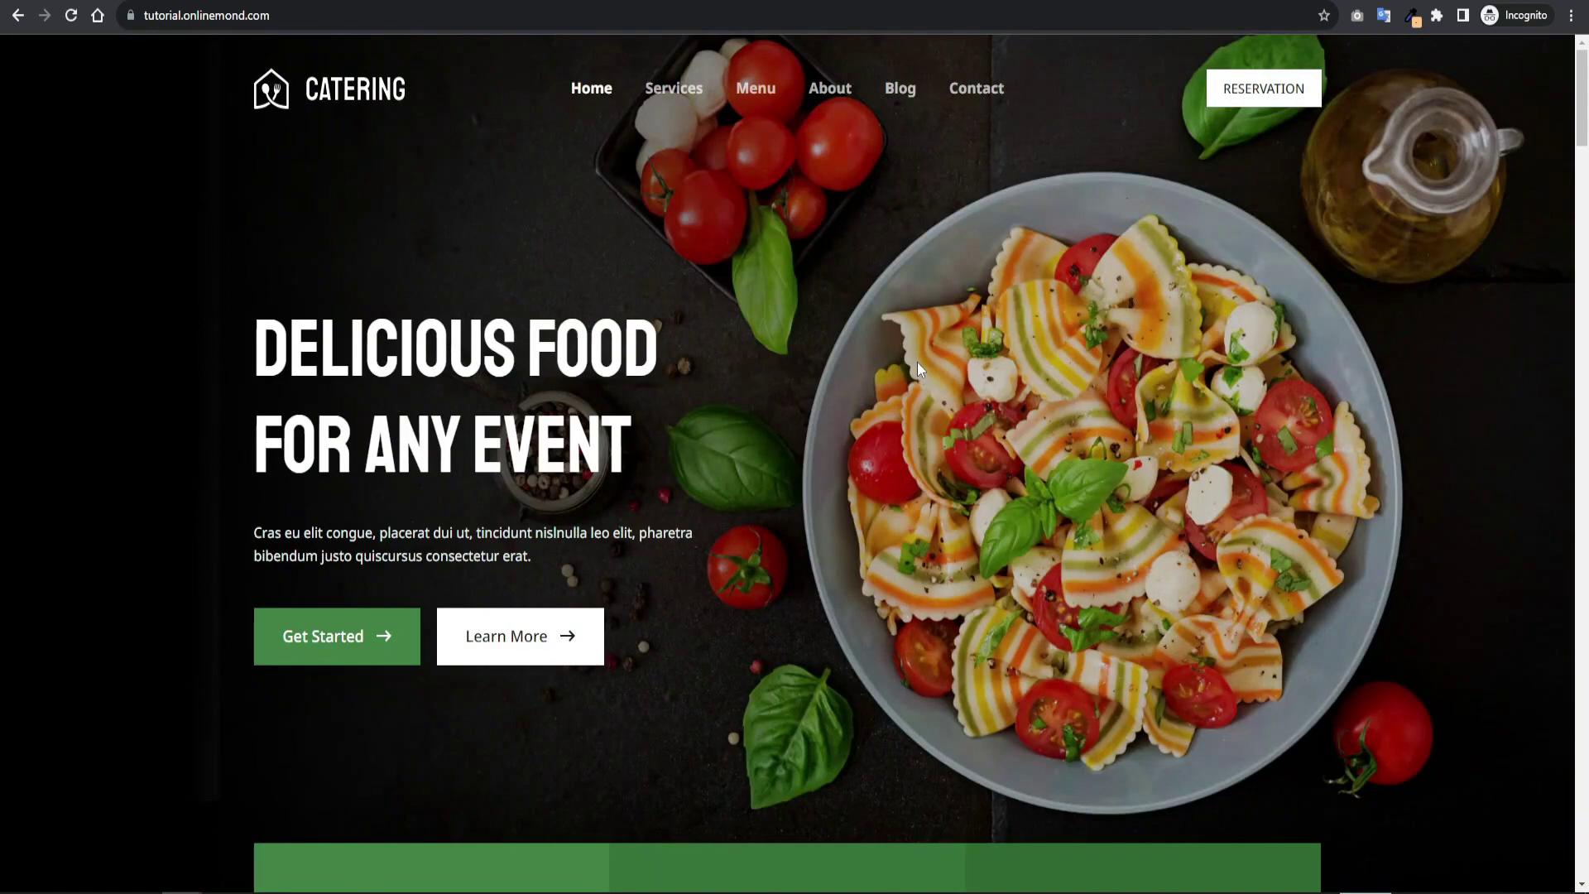
pyautogui.scroll(-4, 1043, 457)
pyautogui.scroll(-15, 1043, 461)
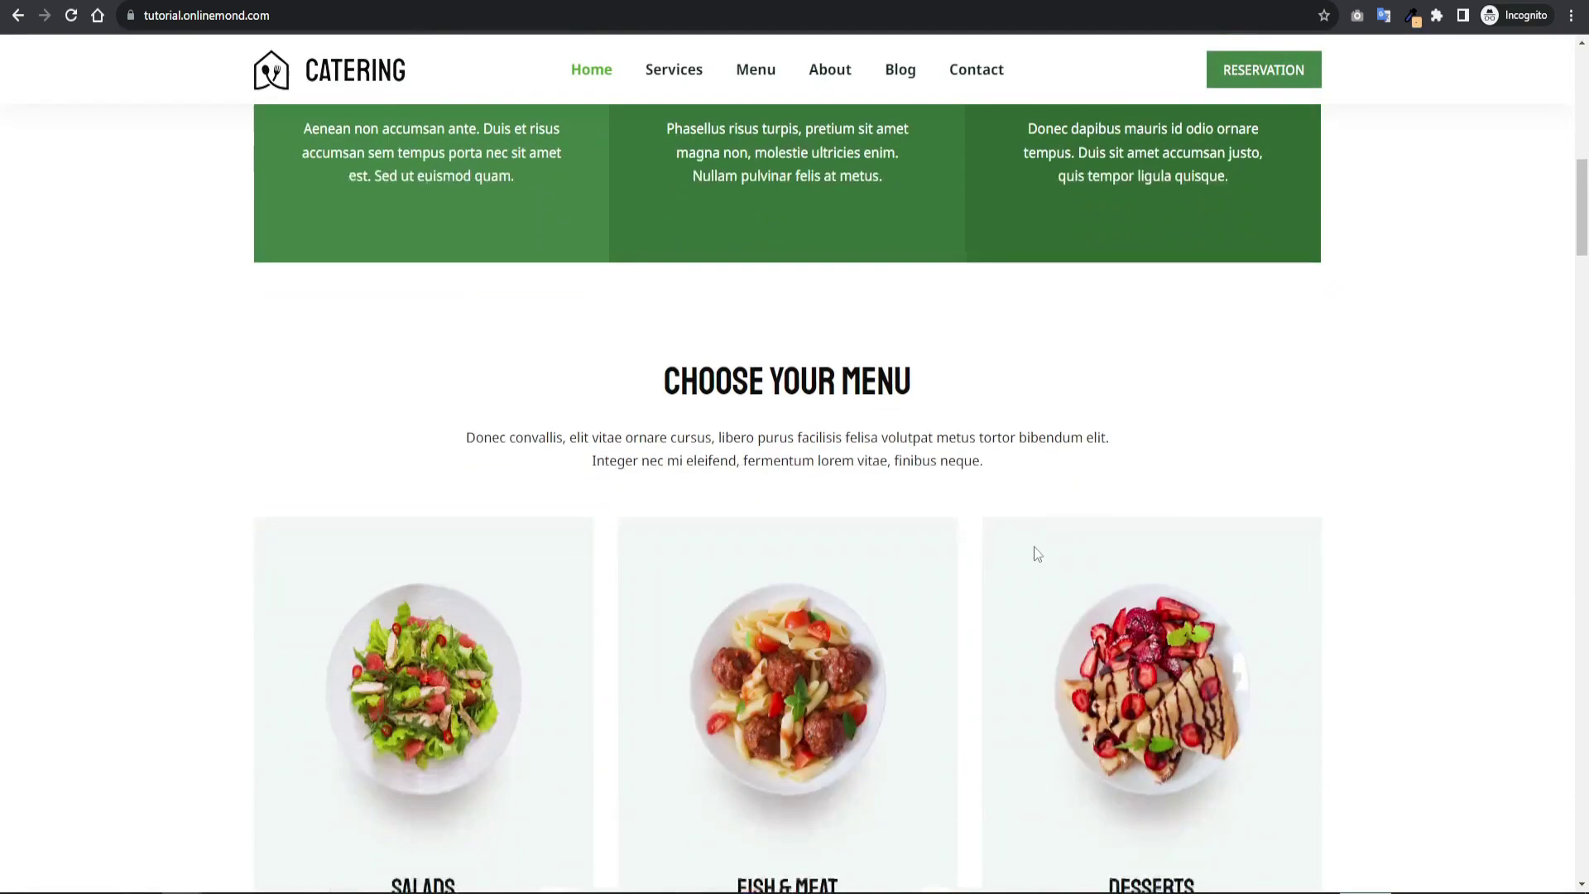
pyautogui.scroll(-20, 1034, 552)
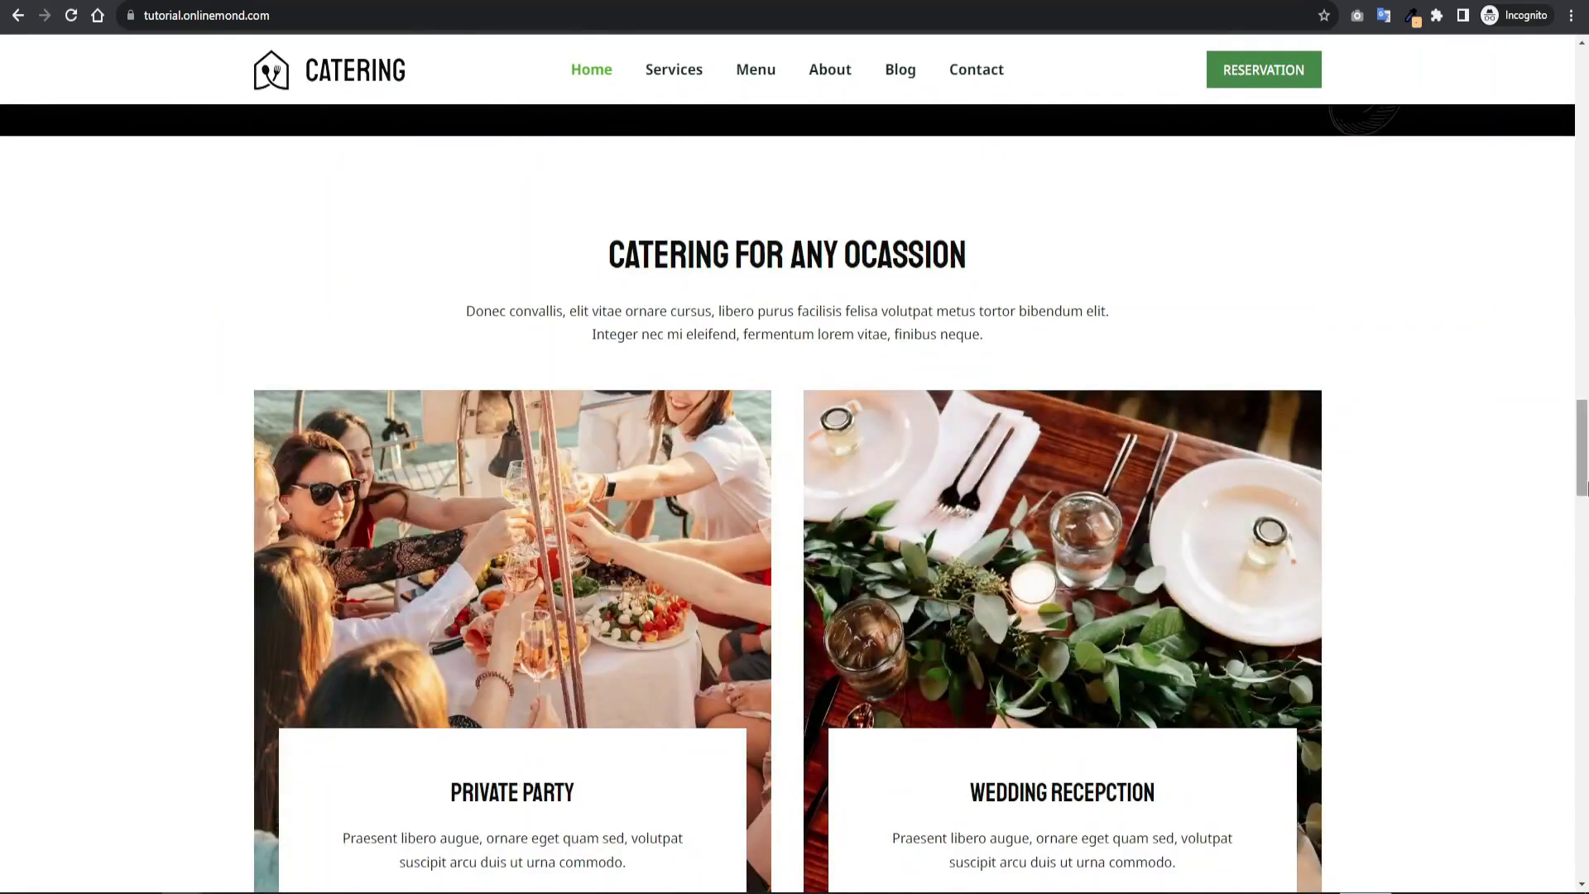
pyautogui.scroll(-6, 1586, 776)
pyautogui.scroll(20, 93, 854)
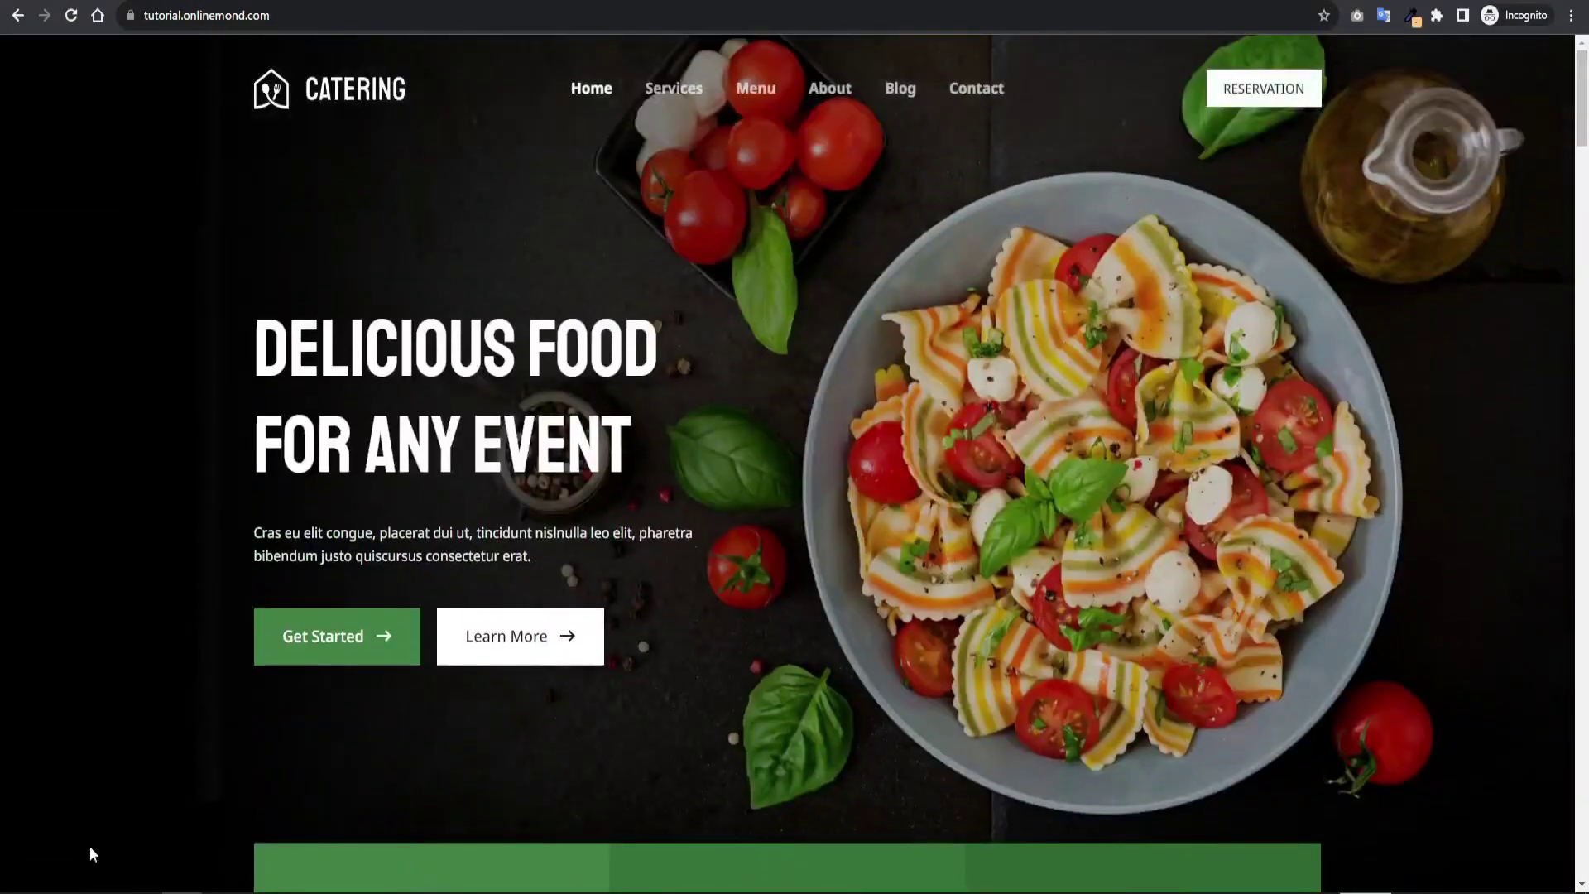
# - Glance back at the FlyingPress CSS settings, then return to the catering site's footer
pyautogui.moveTo(93, 892)
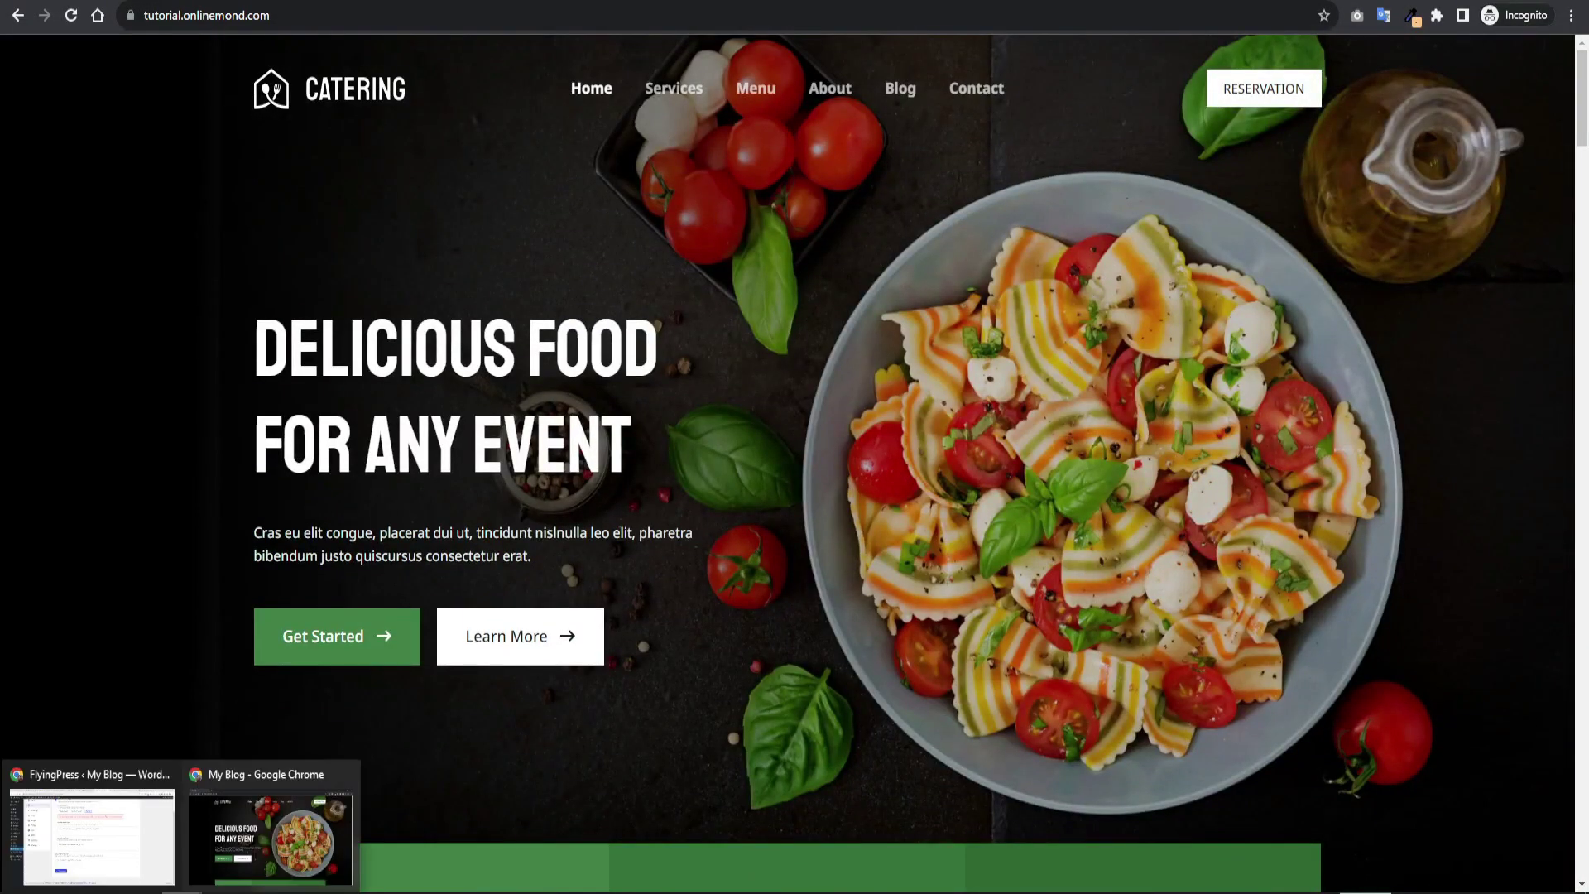
pyautogui.click(93, 826)
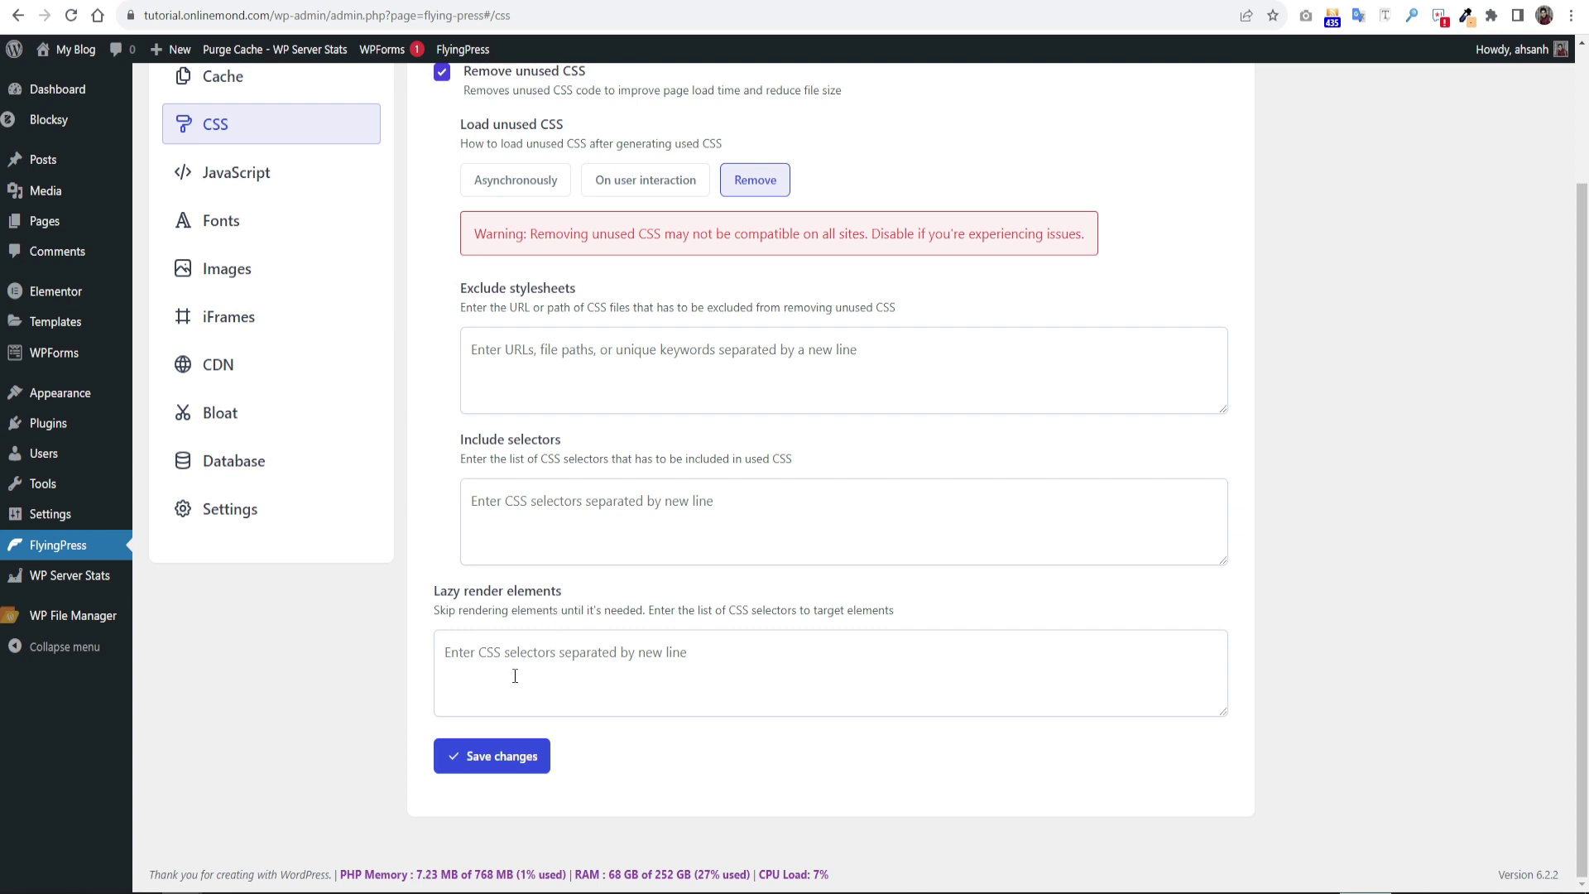
pyautogui.moveTo(204, 891)
pyautogui.click(267, 831)
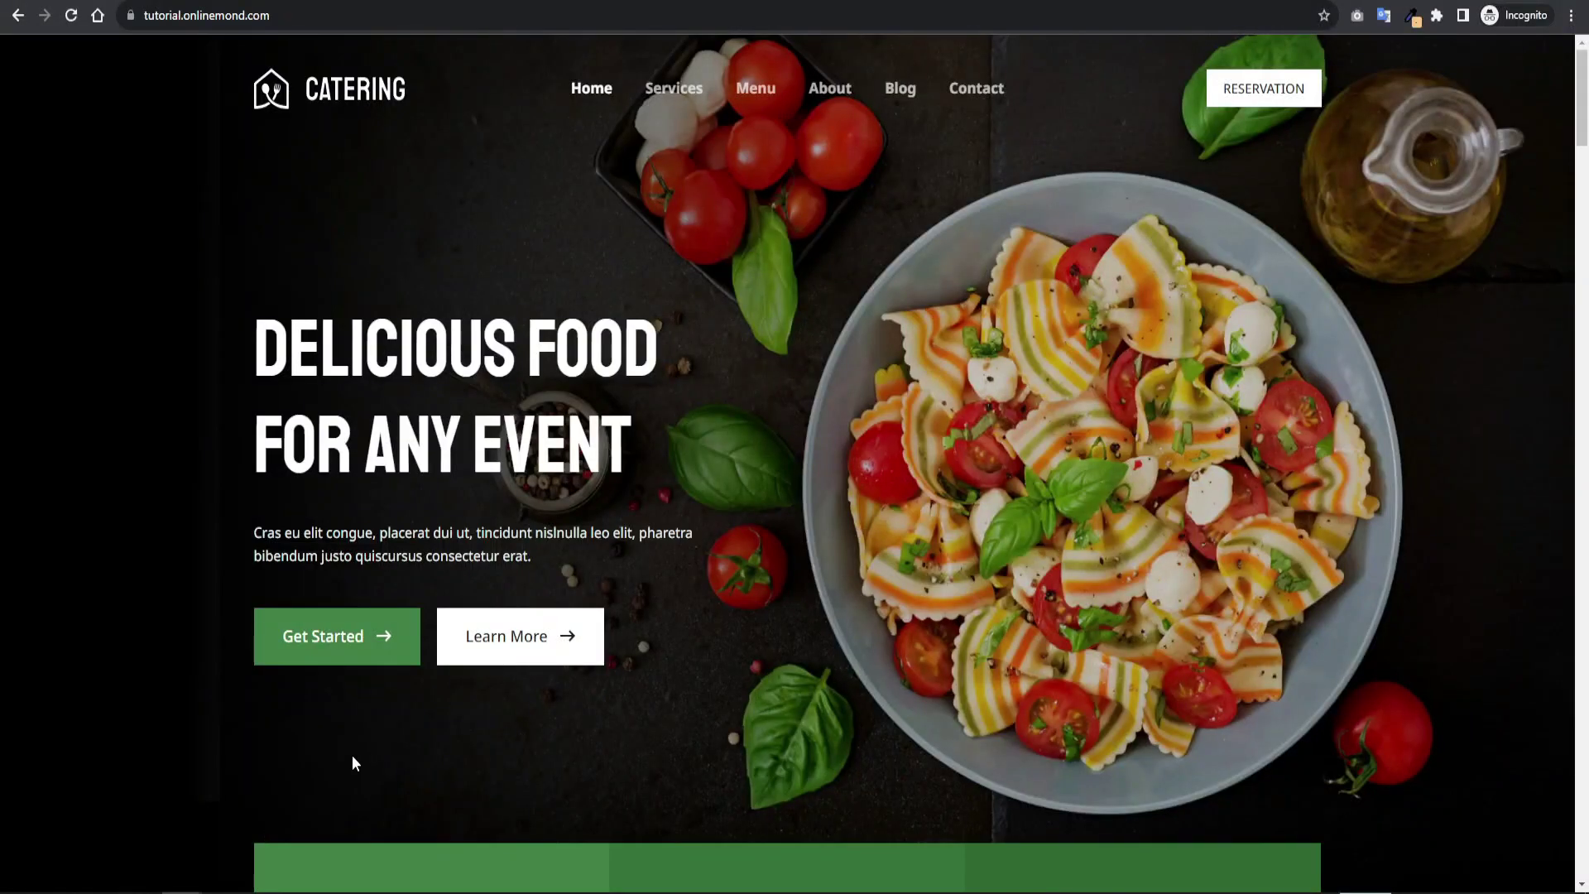
pyautogui.moveTo(1582, 99); pyautogui.dragTo(1583, 828)
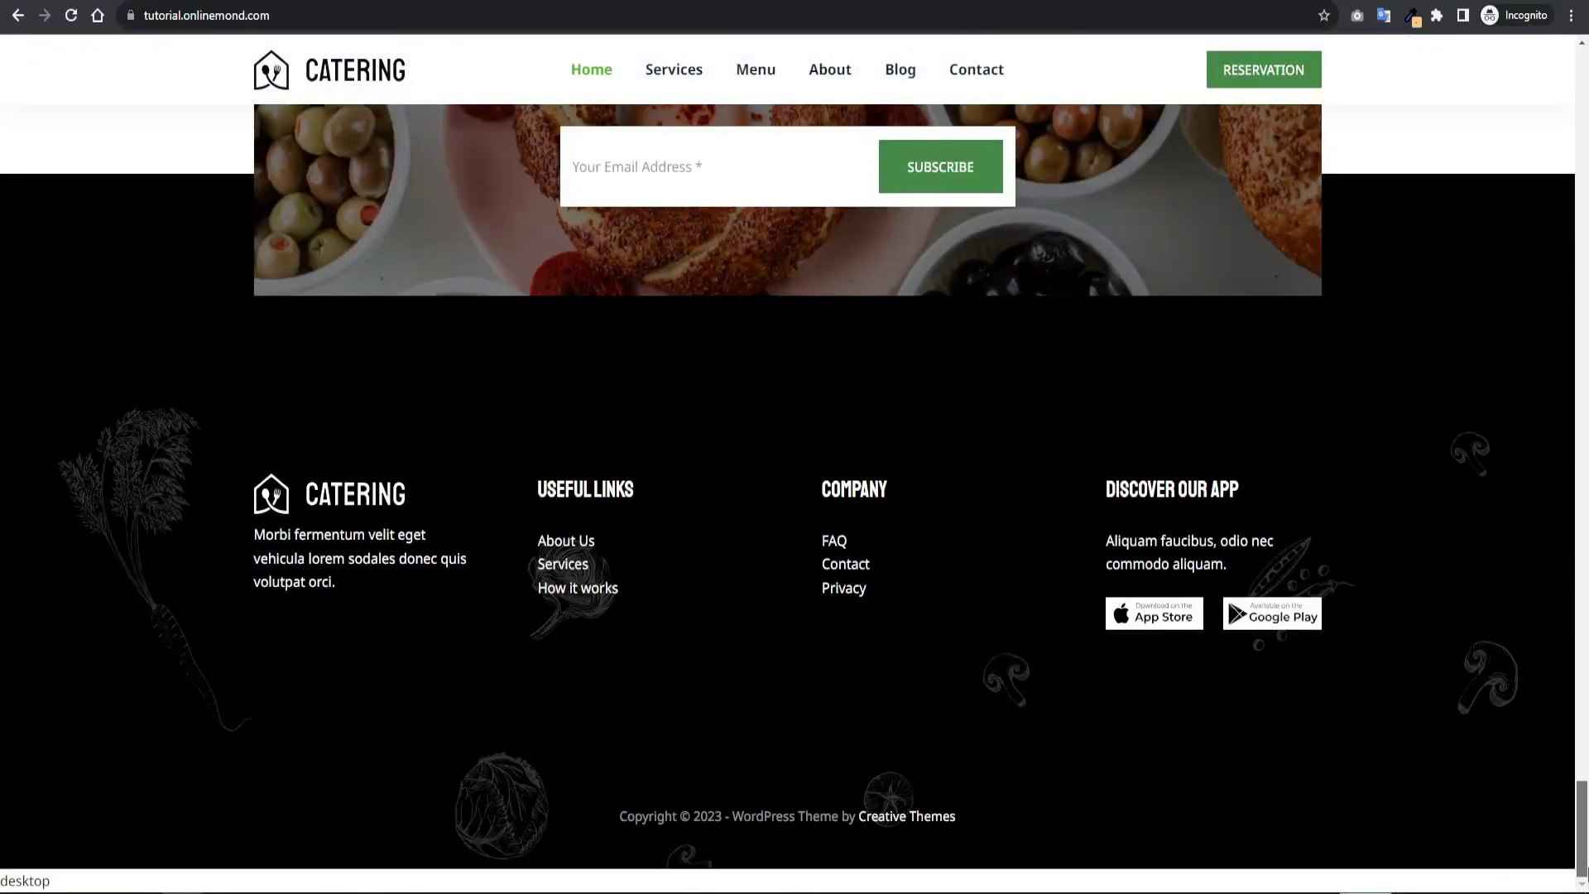
pyautogui.scroll(2, 1584, 840)
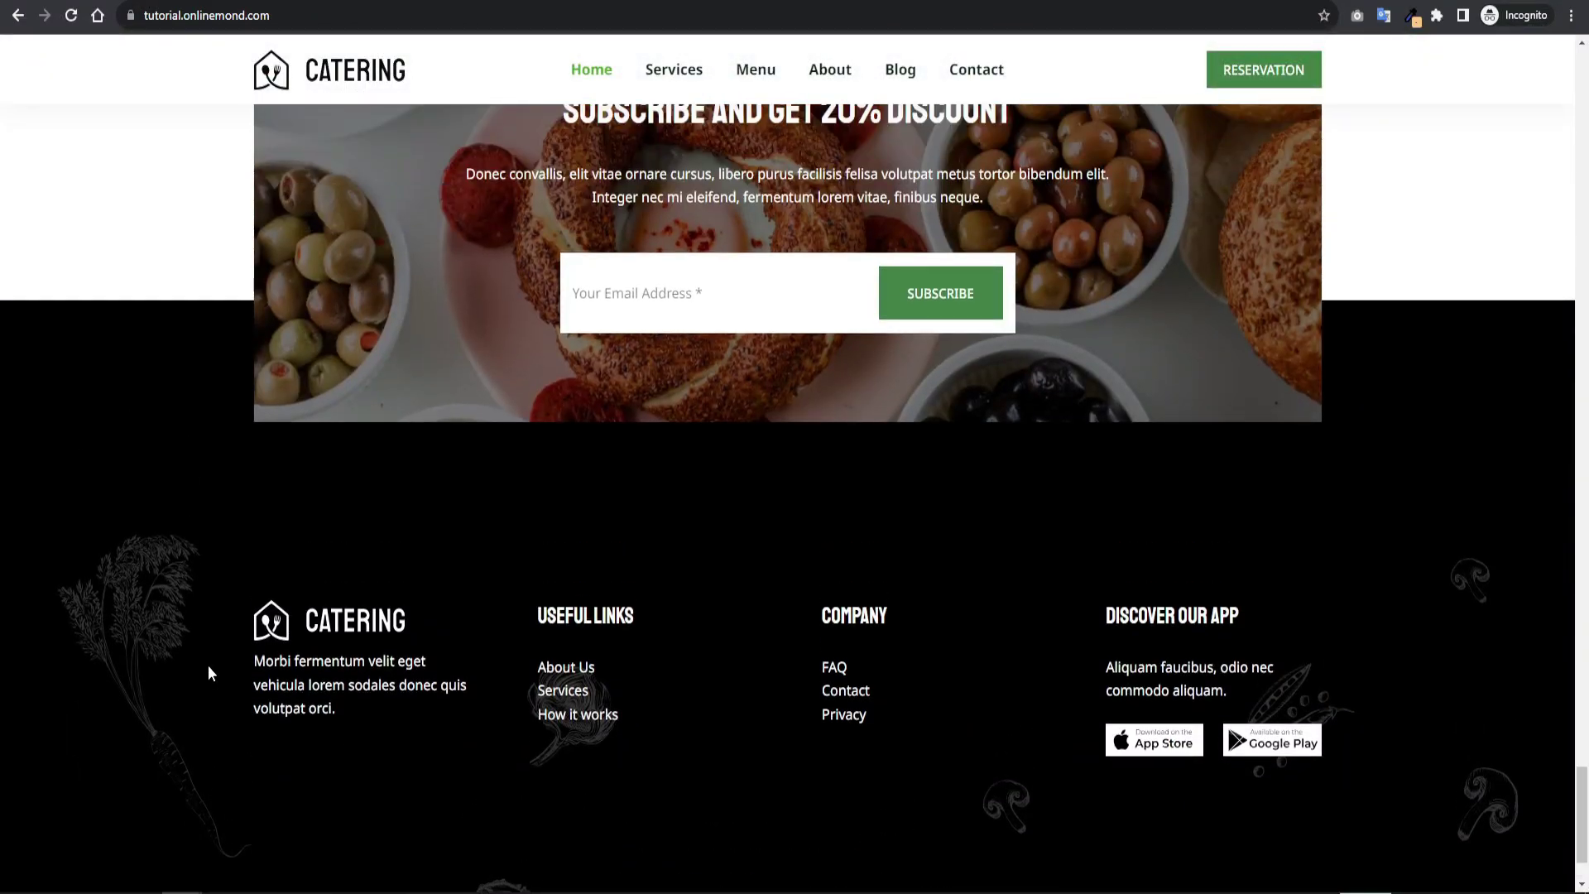
# - Inspect the catering site's footer in DevTools and copy its CSS selector
pyautogui.rightClick(190, 522)
pyautogui.click(249, 778)
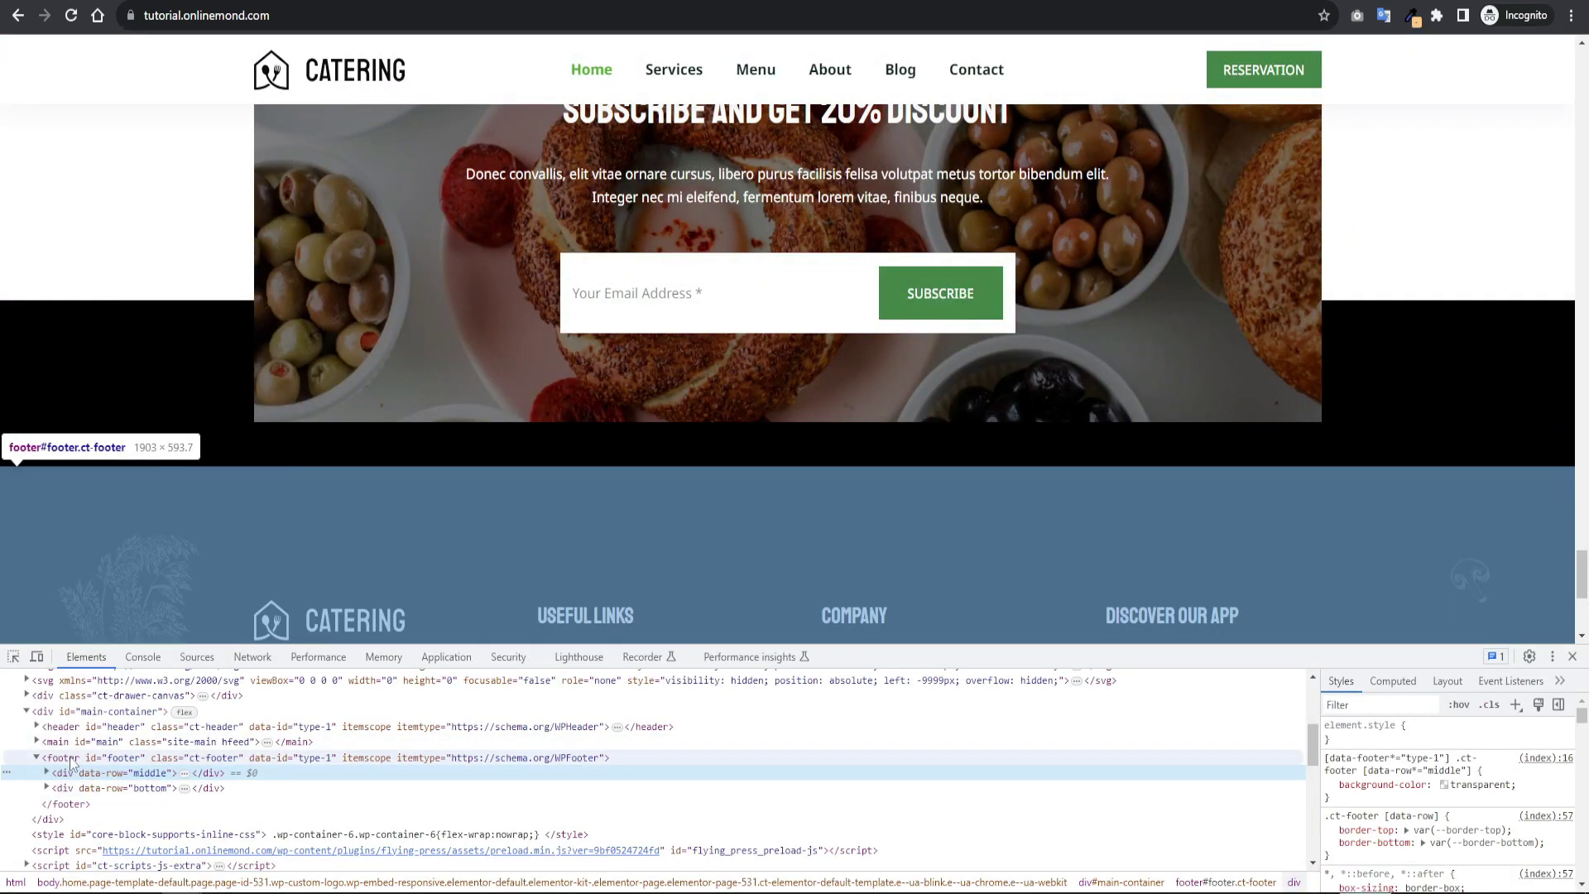
pyautogui.click(72, 760)
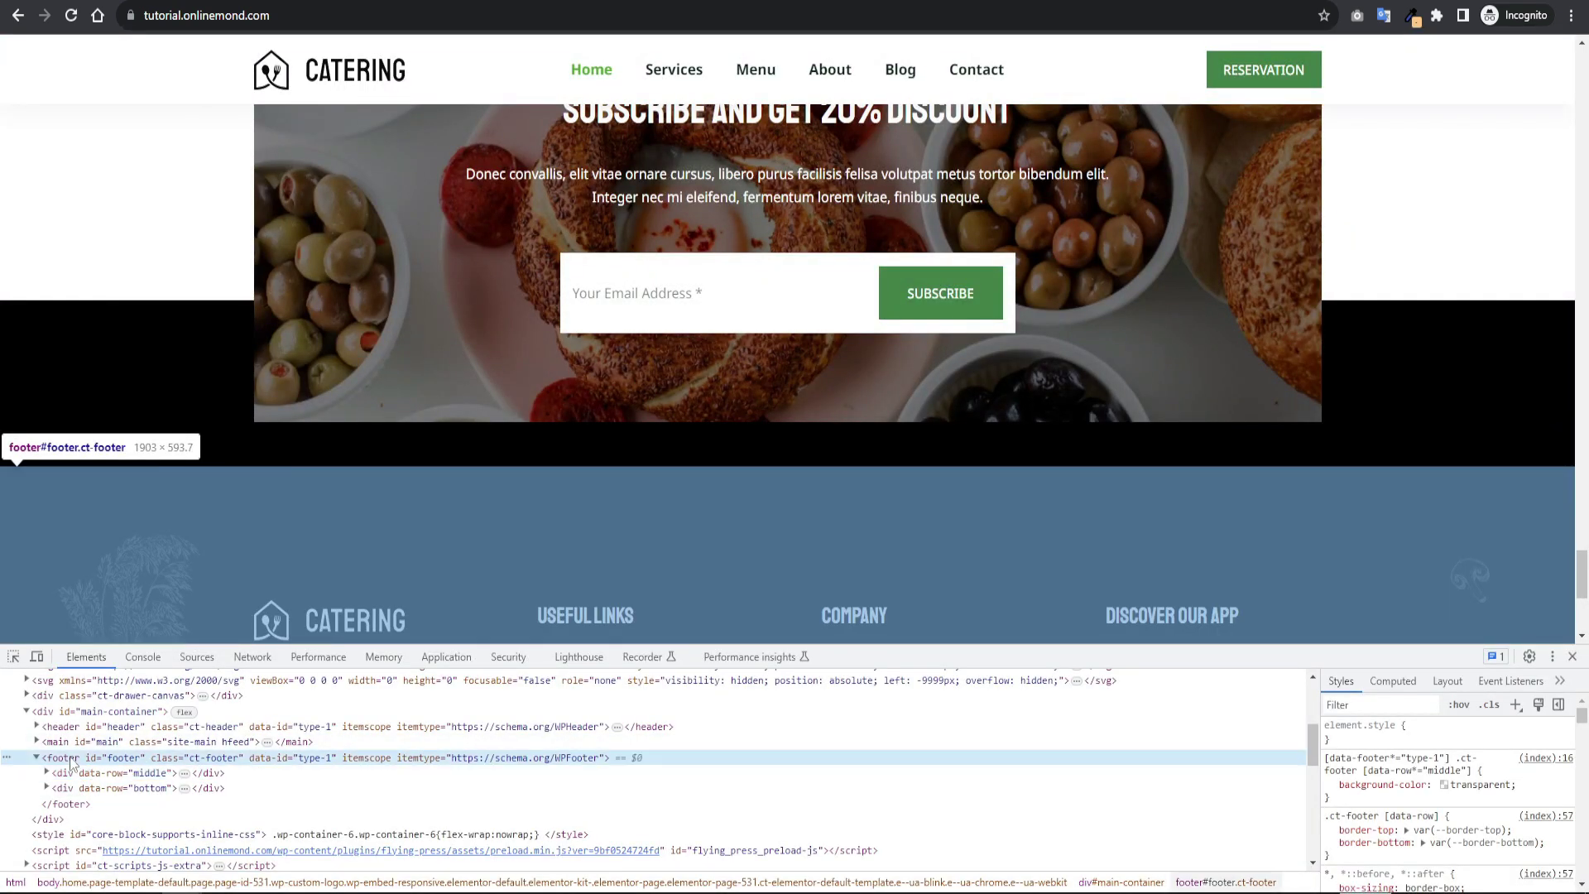
pyautogui.rightClick(71, 759)
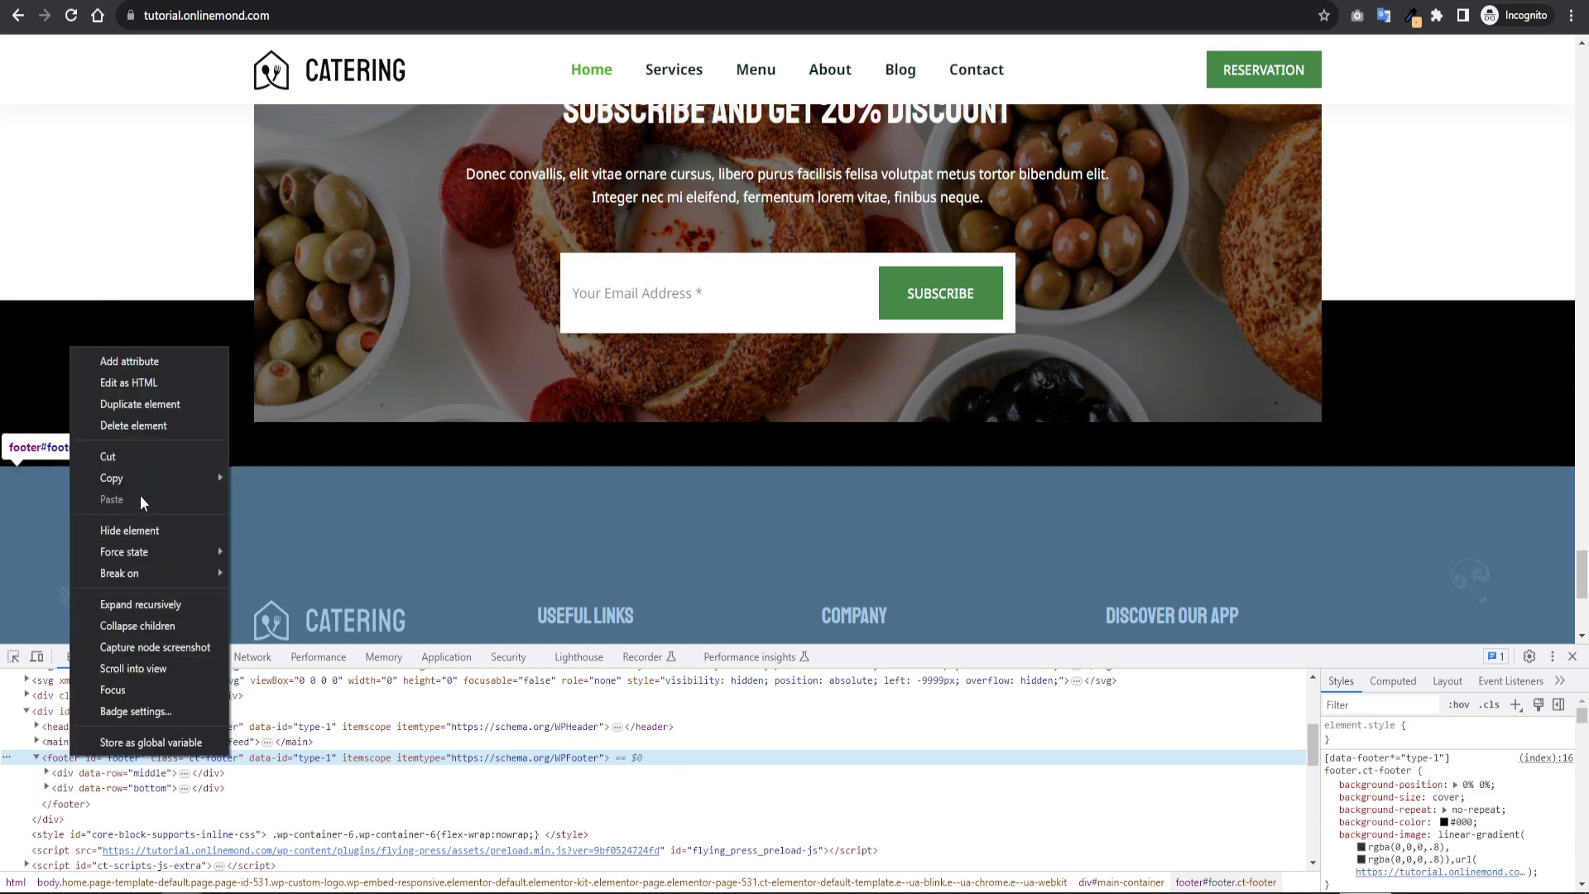
pyautogui.moveTo(146, 473)
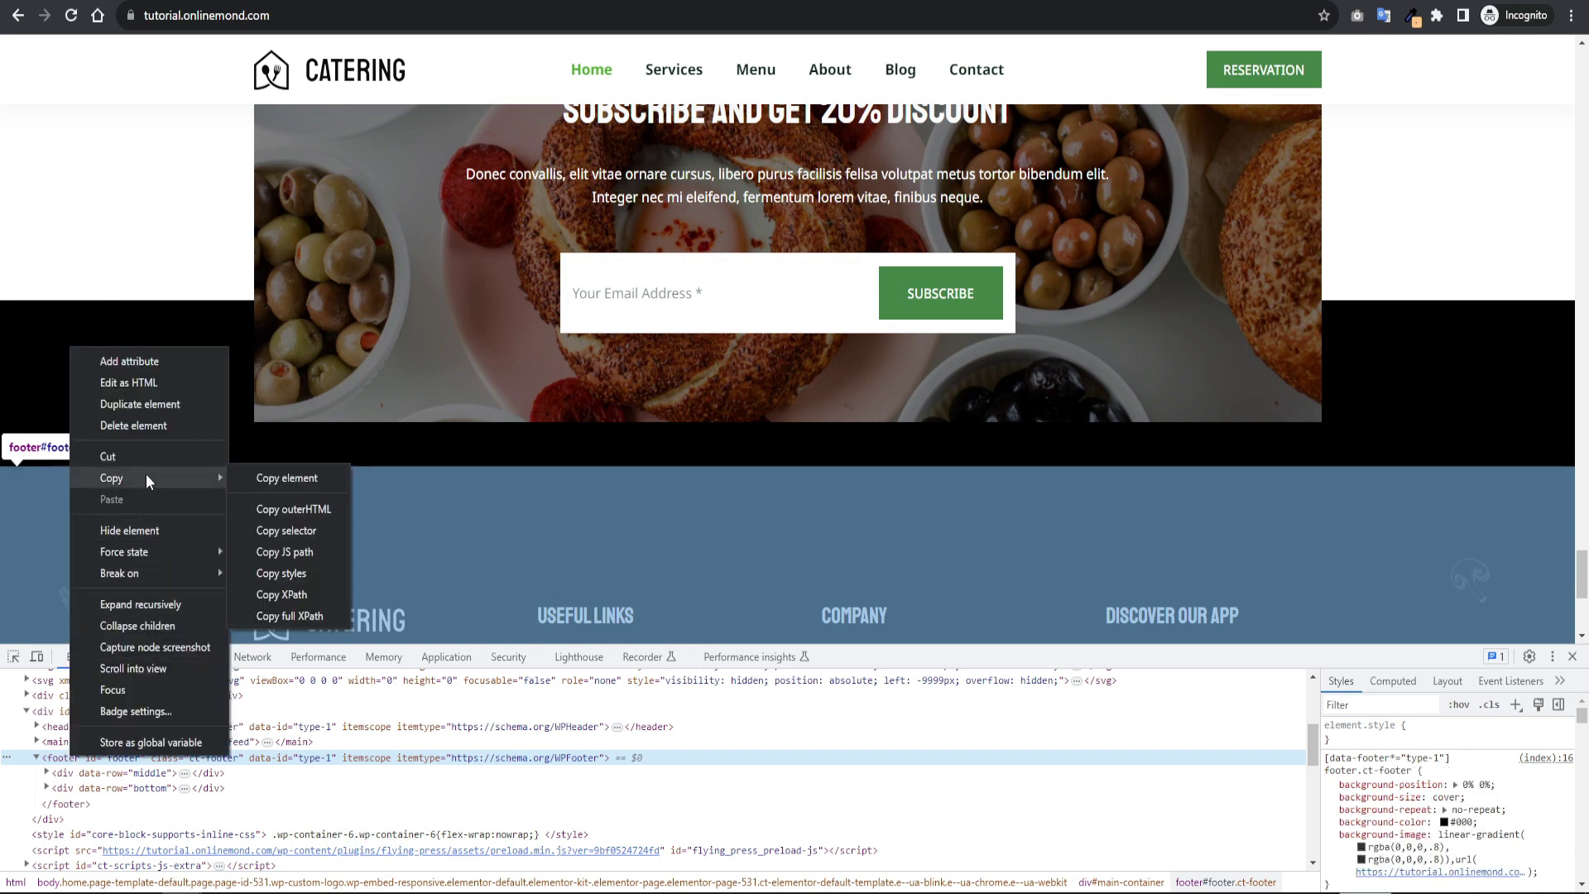
pyautogui.click(308, 529)
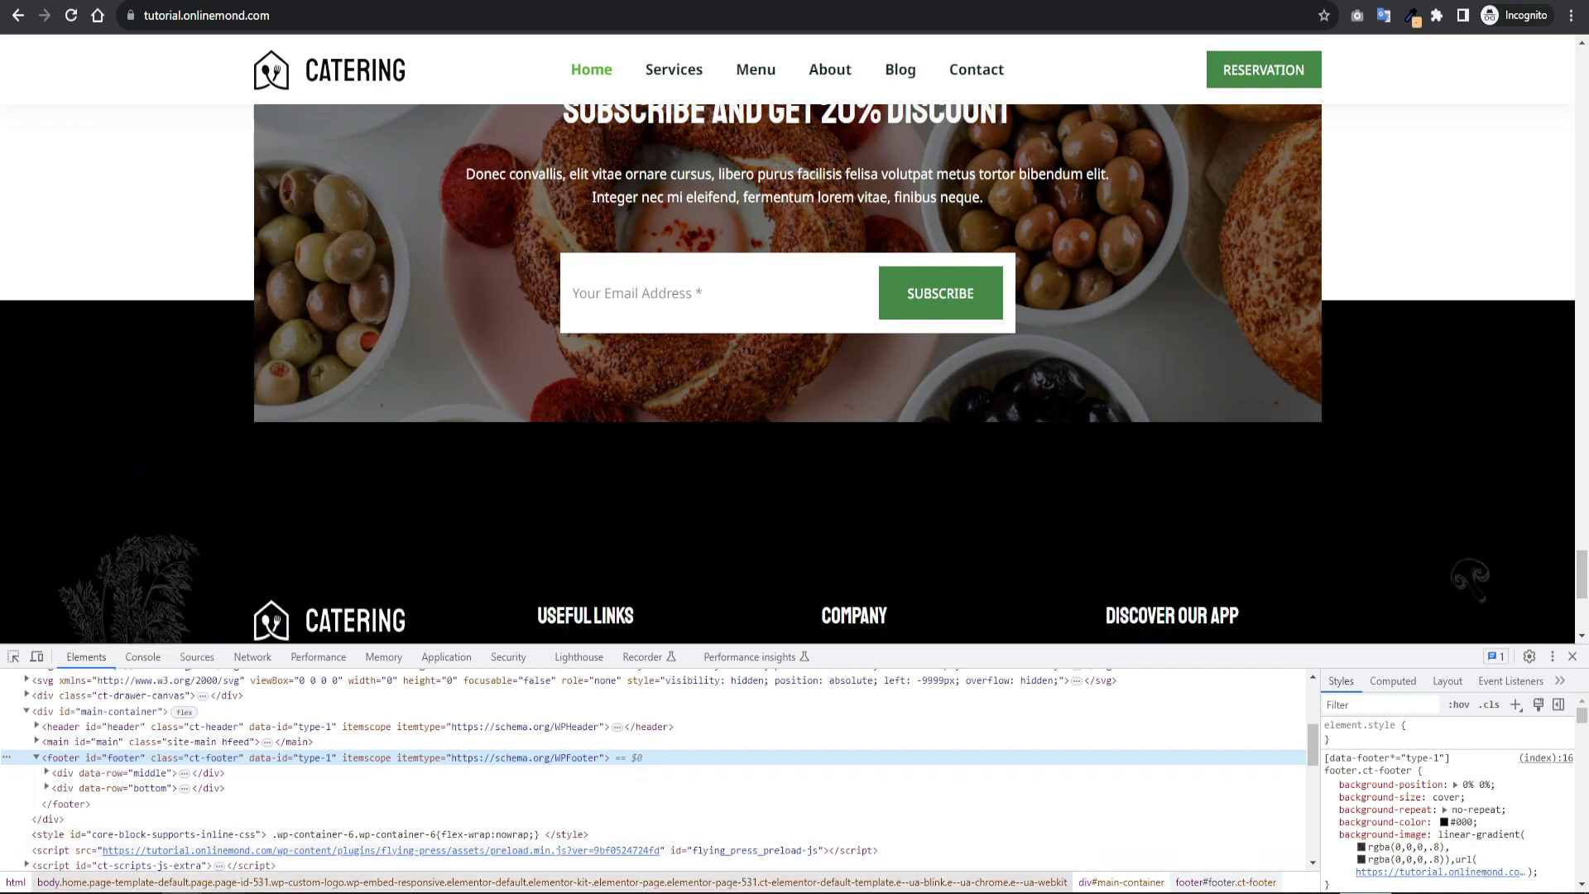
# - Add #footer and #comments to FlyingPress's Lazy render elements and save the CSS settings
pyautogui.click(117, 832)
pyautogui.click(516, 646)
pyautogui.hotkey('ctrl', 'v')
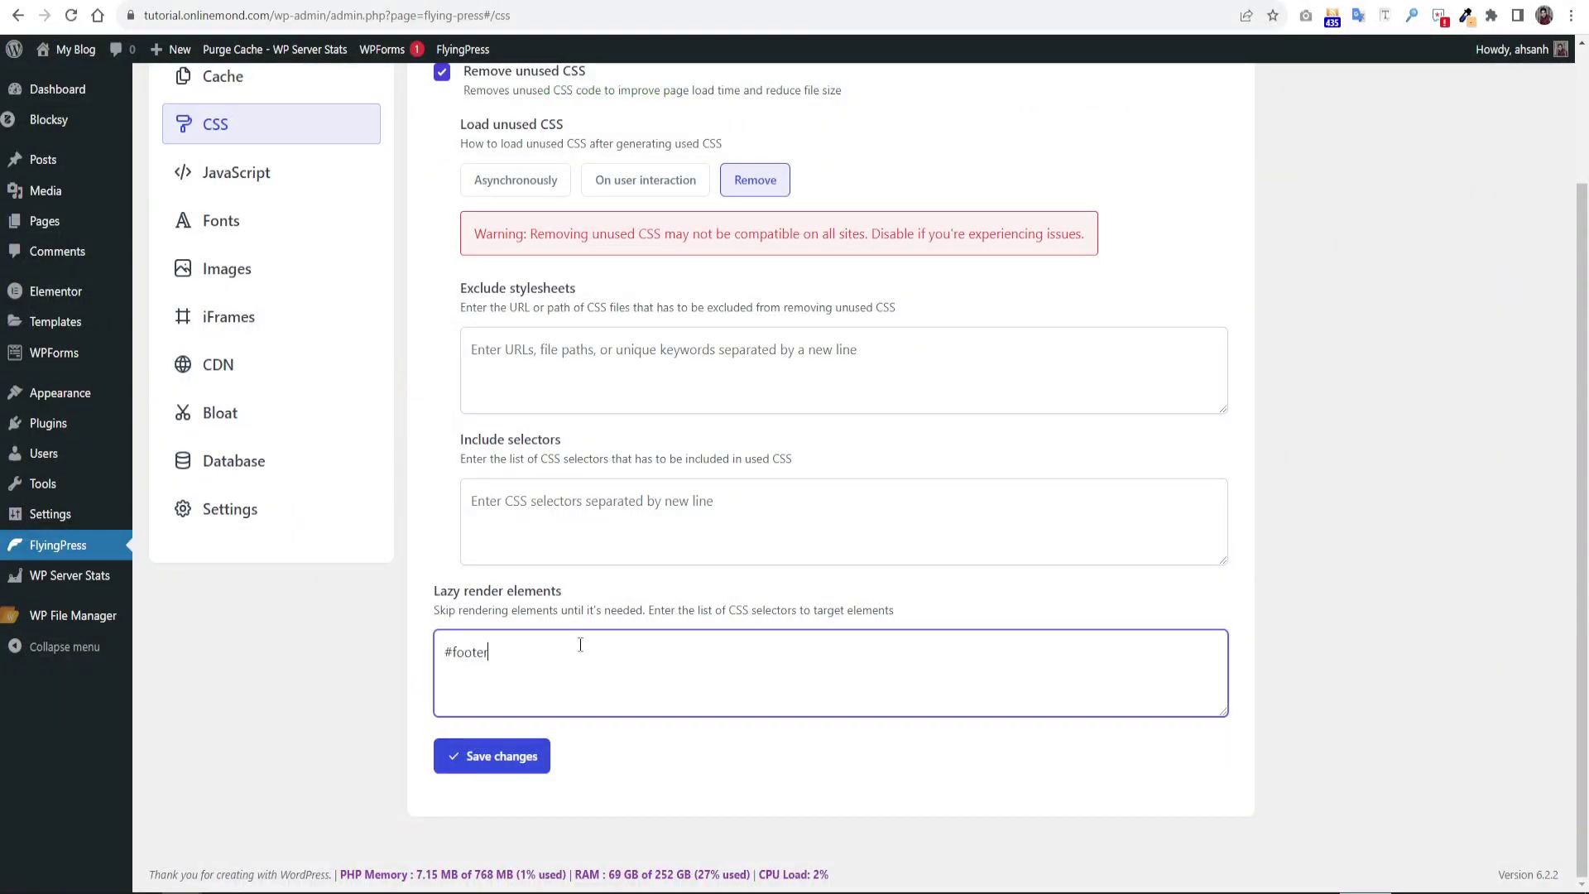
pyautogui.press('Return')
pyautogui.write('#comments')
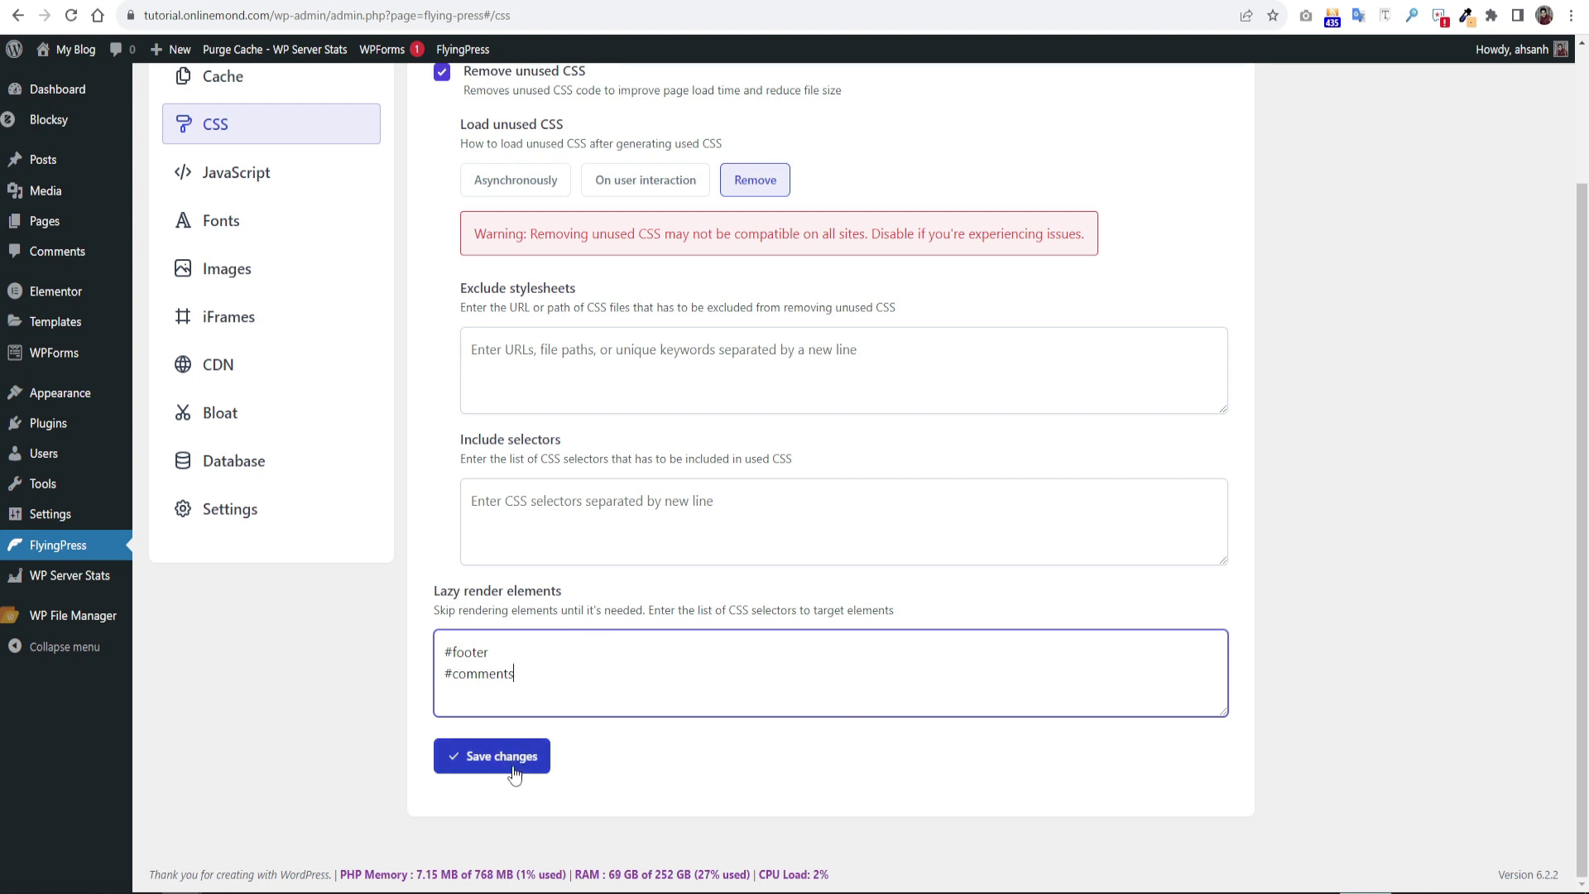
pyautogui.click(514, 773)
# - Scroll through Hostinger's web hosting page to review the plans and prices
pyautogui.scroll(2, 1083, 623)
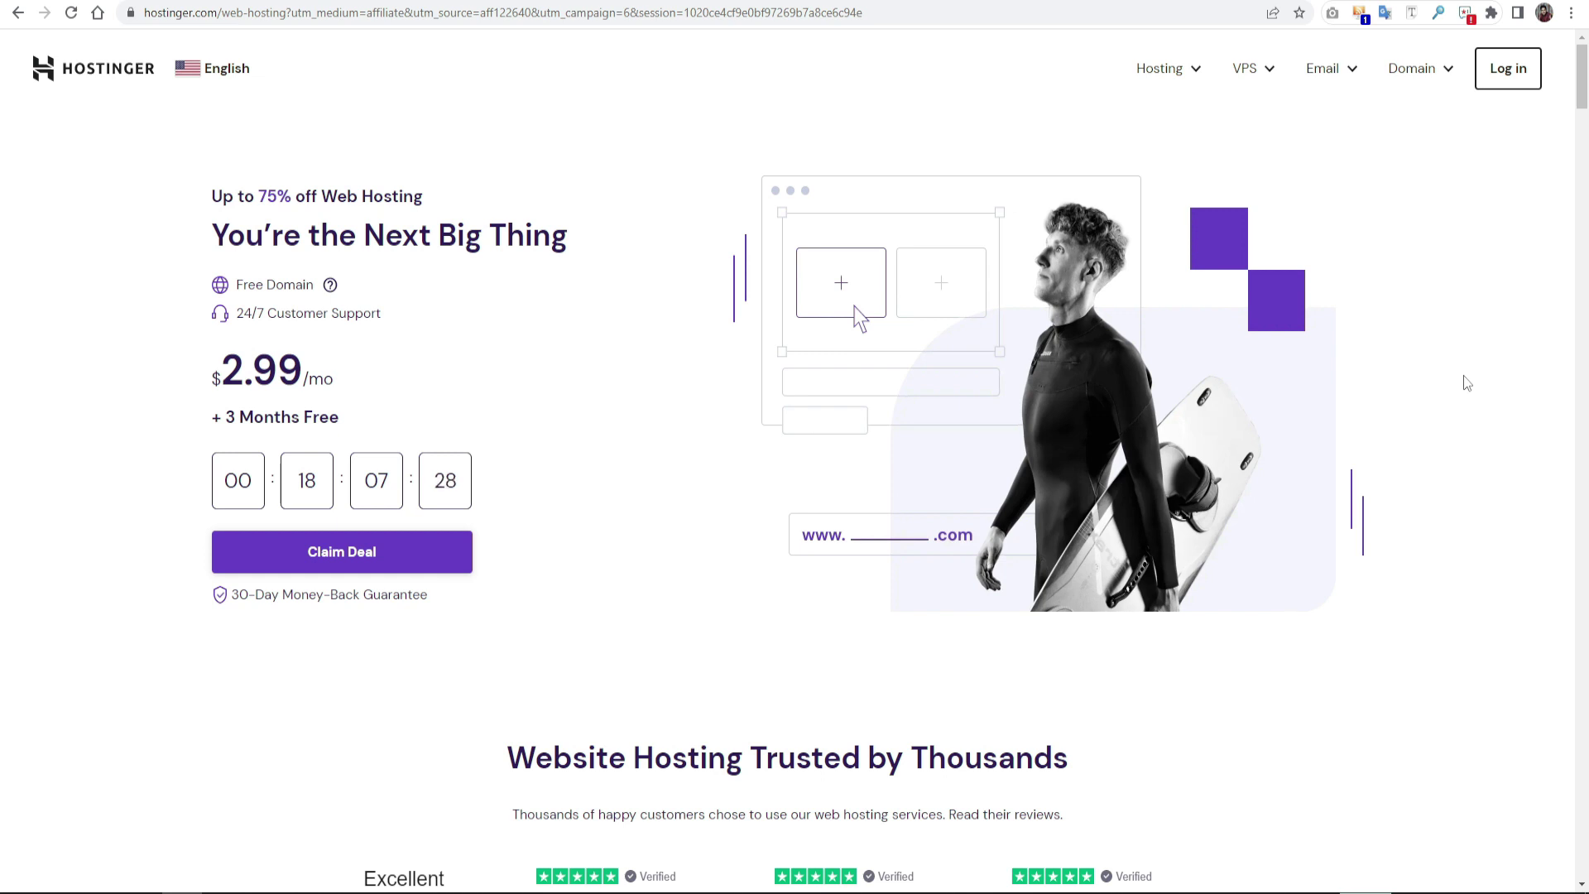
pyautogui.scroll(-10, 1404, 430)
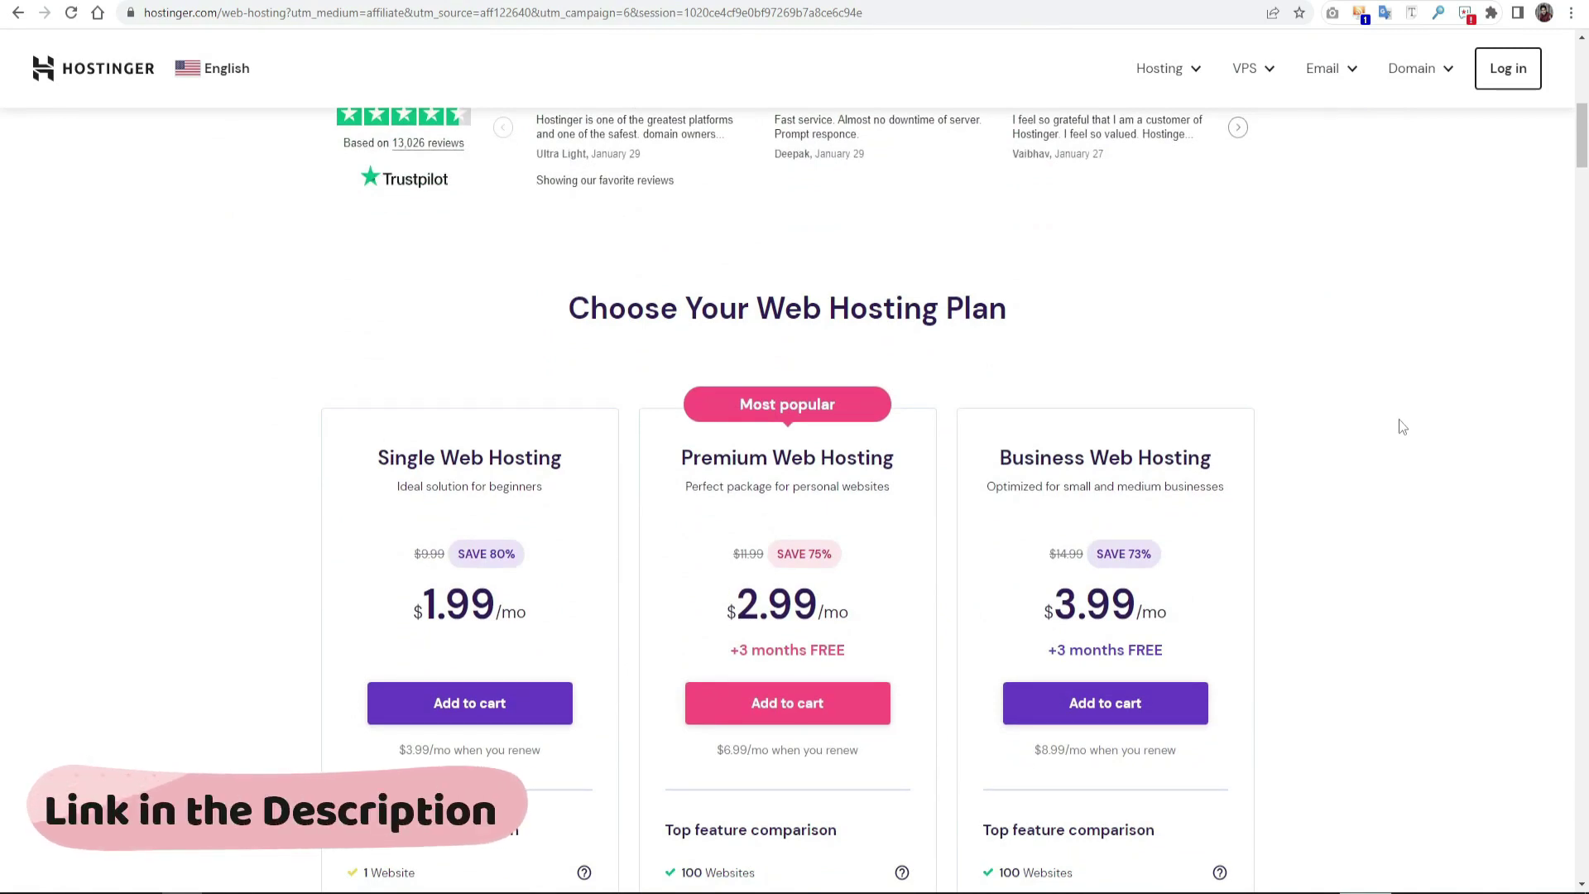
pyautogui.scroll(-5, 1399, 427)
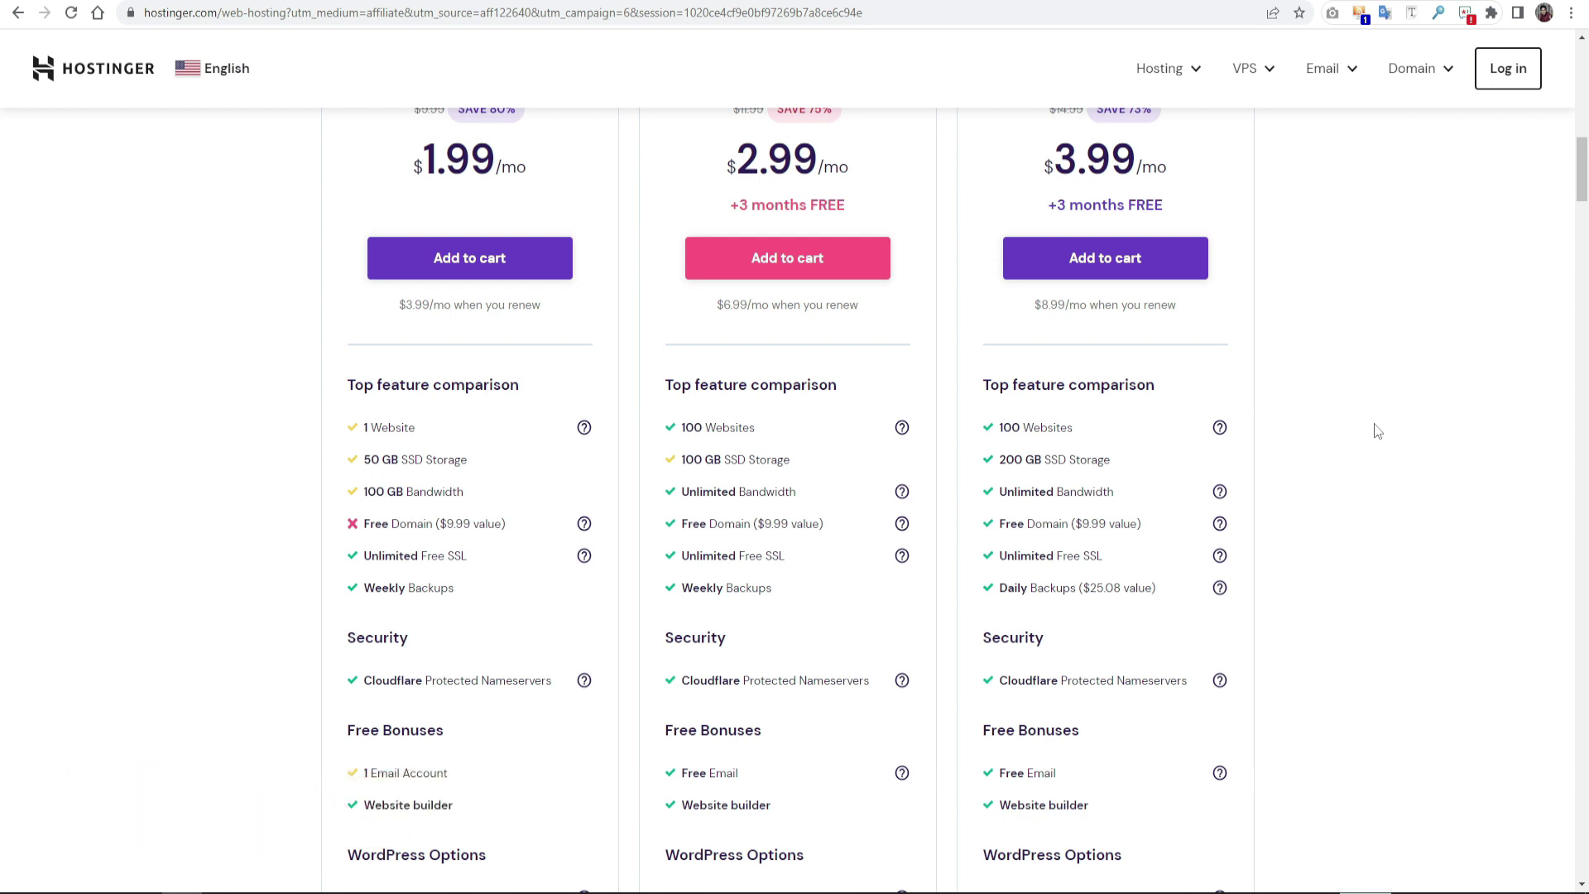
pyautogui.scroll(3, 1377, 430)
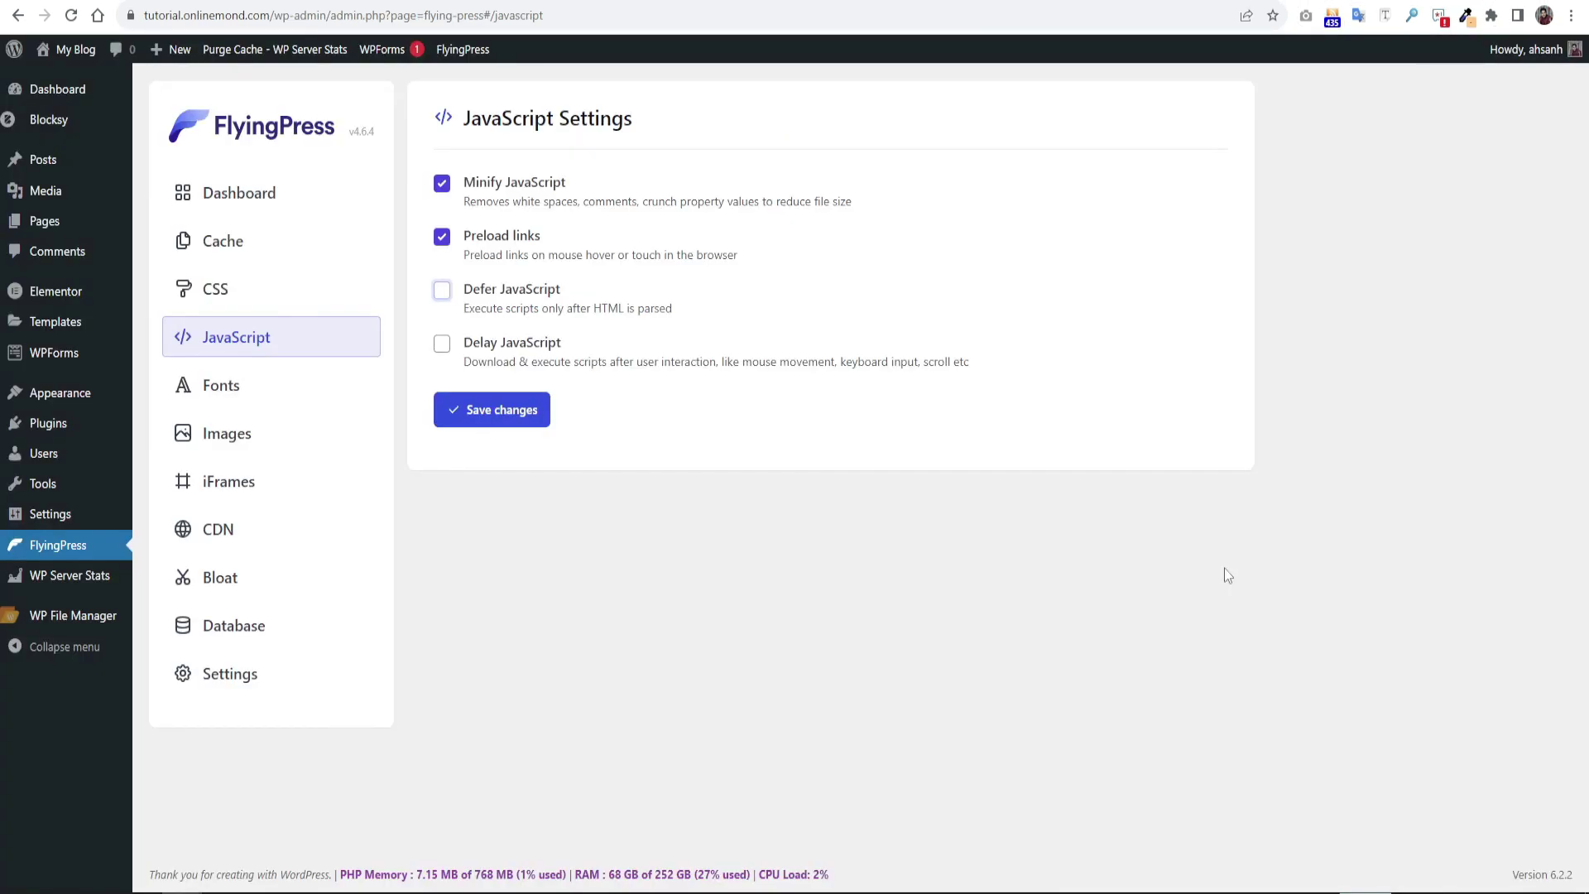
# - Enable Defer JavaScript and Delay JavaScript with the Delay all method, and save
pyautogui.click(442, 290)
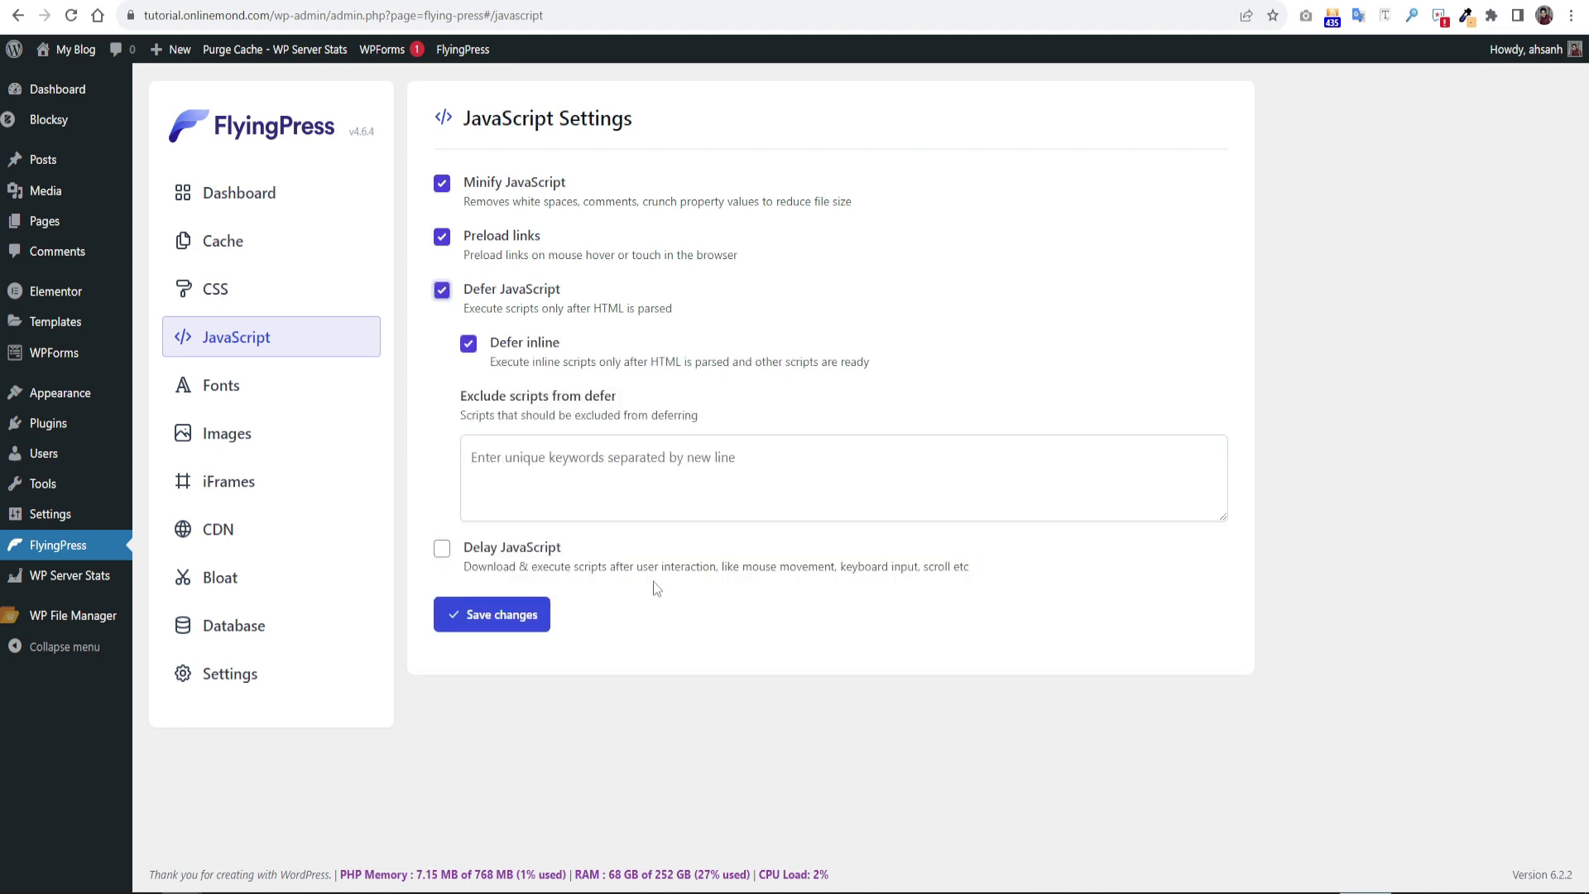
pyautogui.click(444, 553)
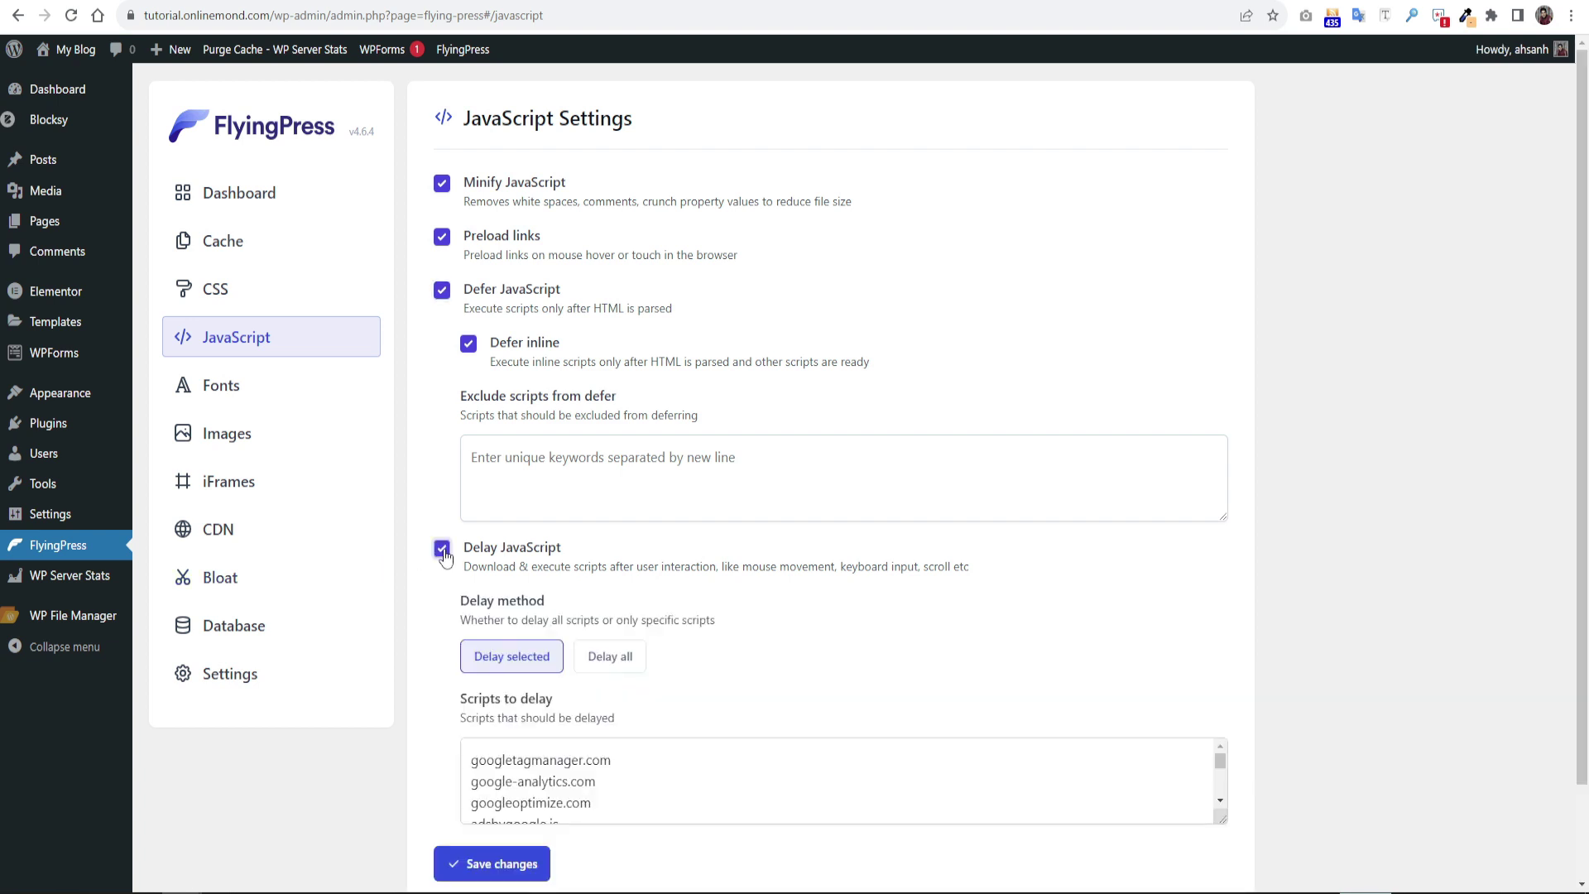
pyautogui.scroll(-2, 853, 550)
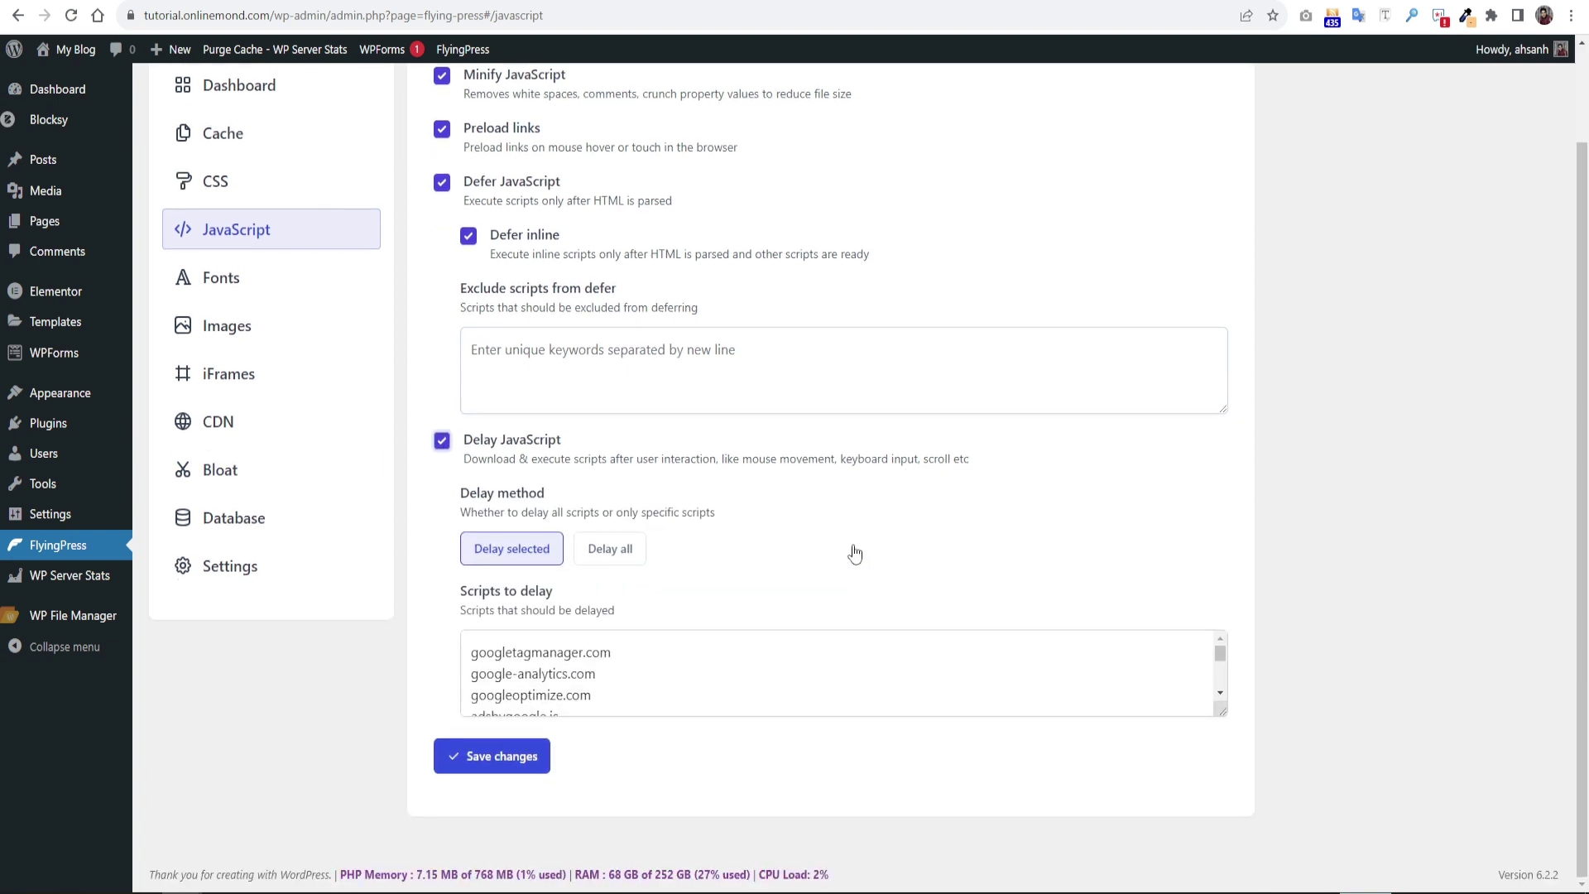
pyautogui.click(515, 560)
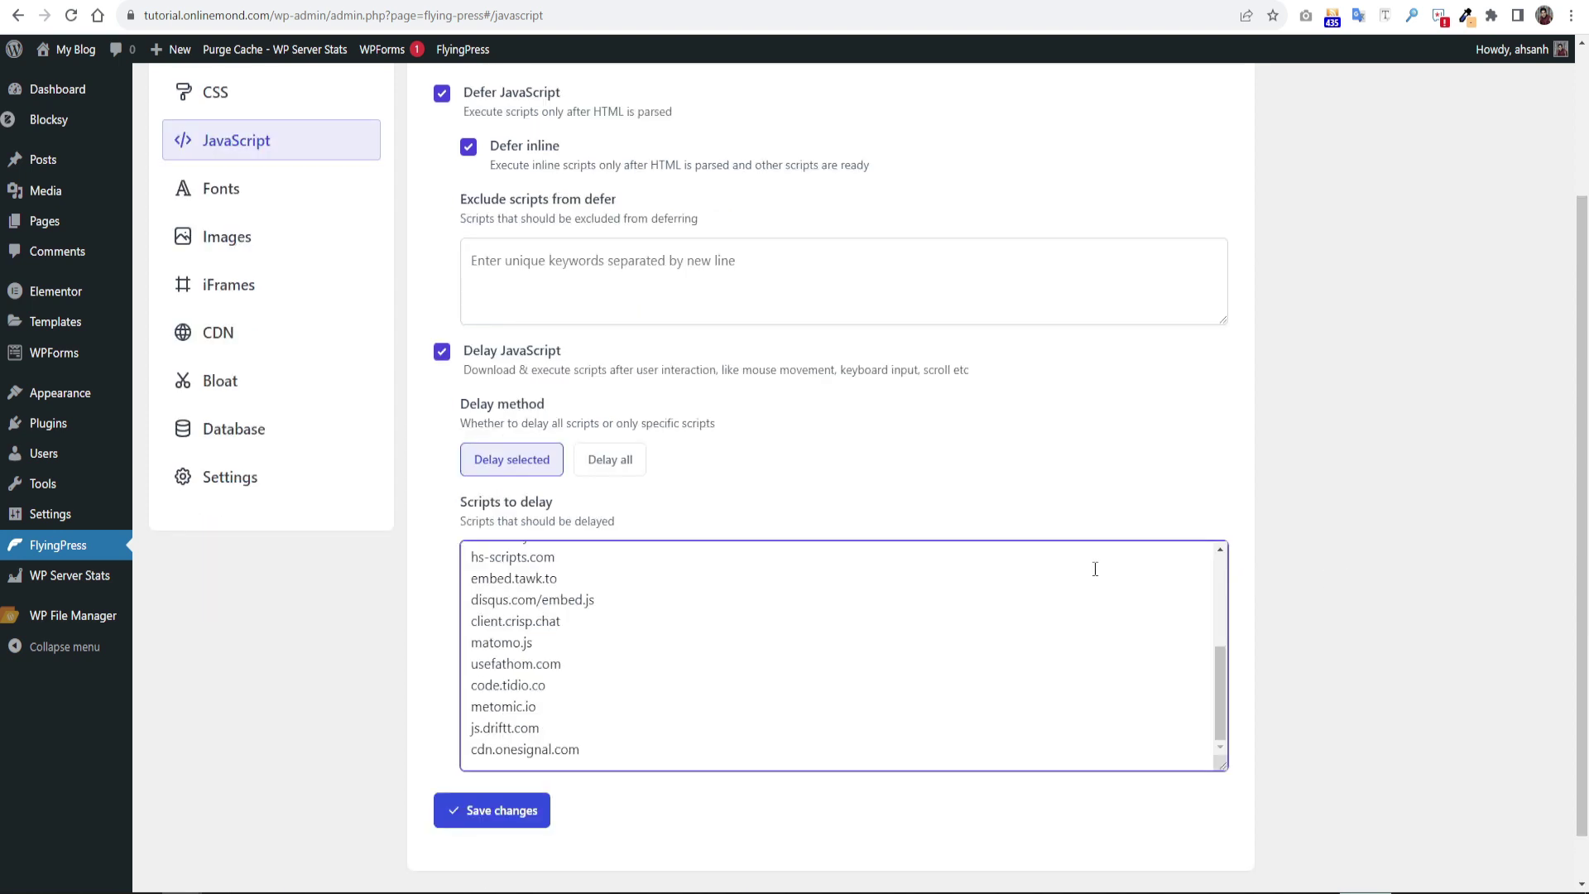
pyautogui.click(621, 468)
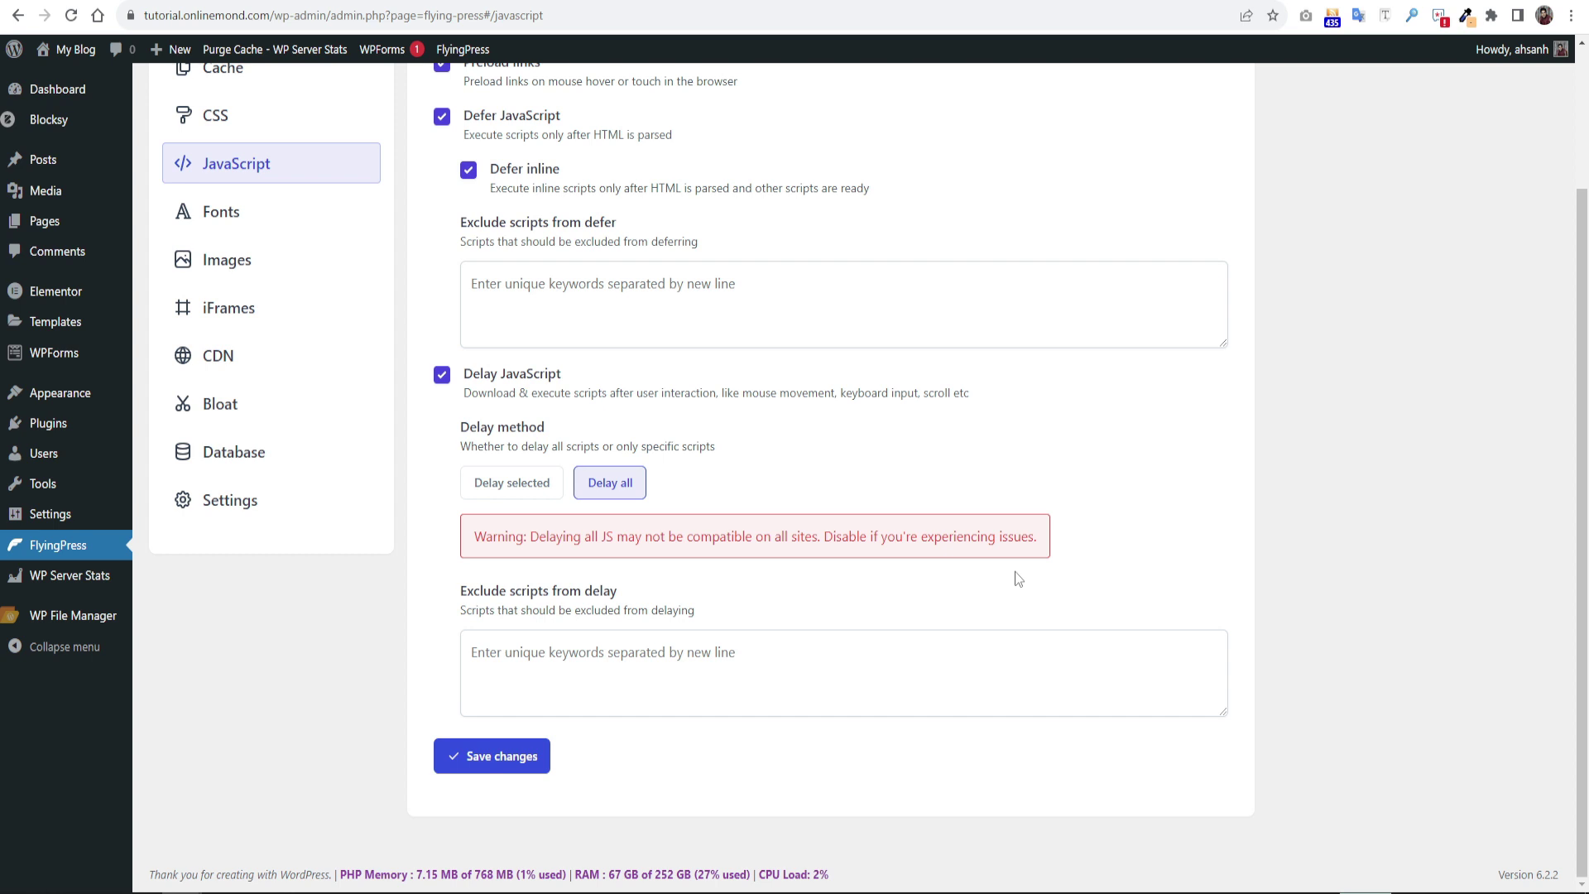
pyautogui.click(643, 637)
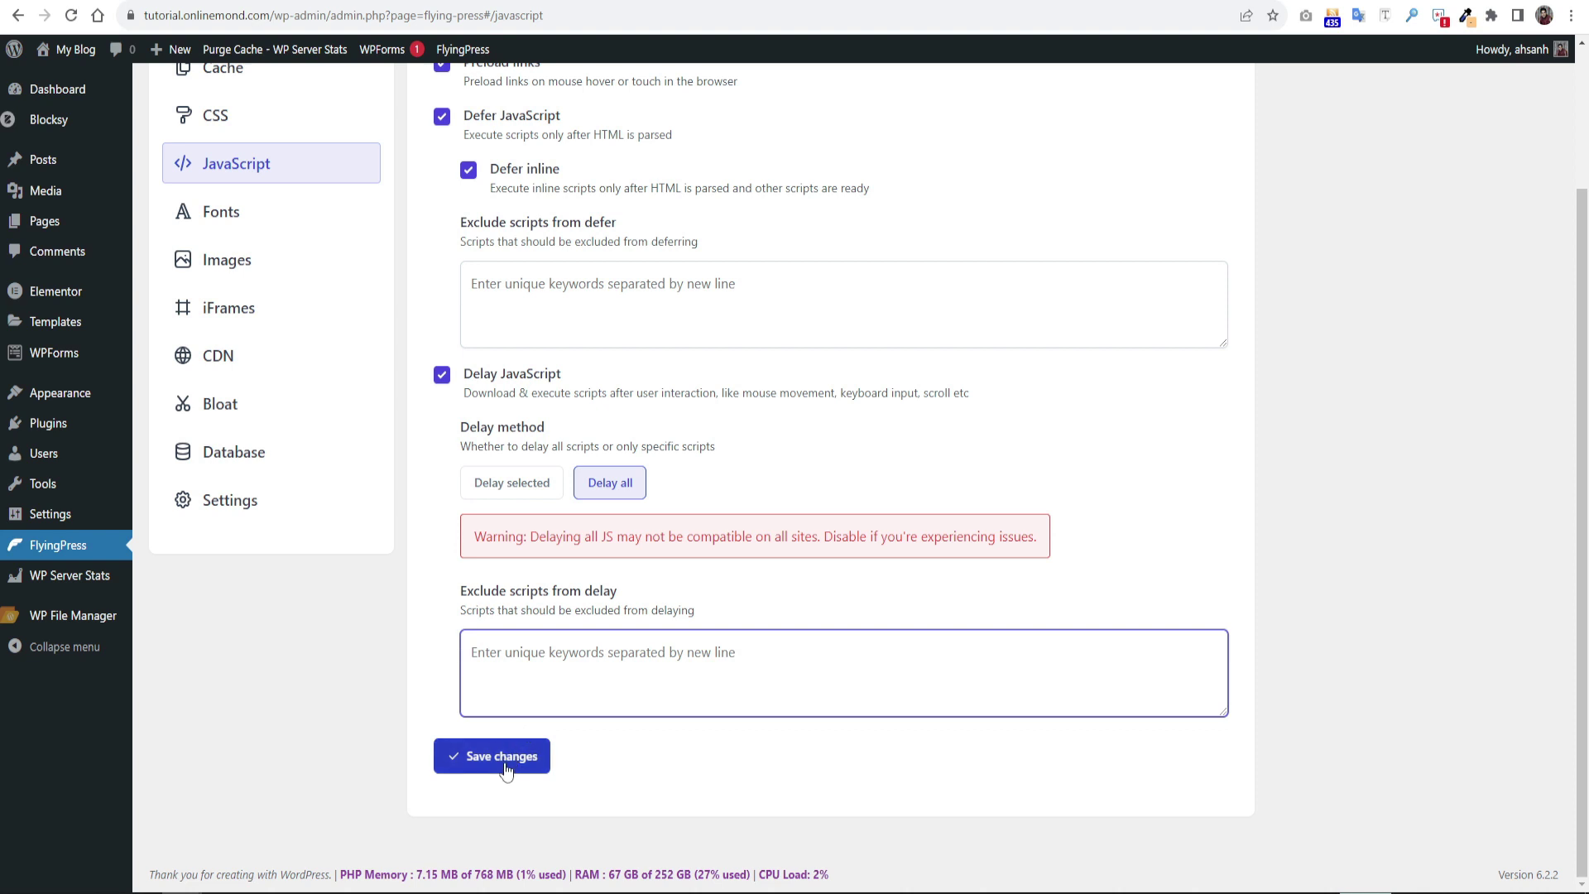
pyautogui.click(506, 767)
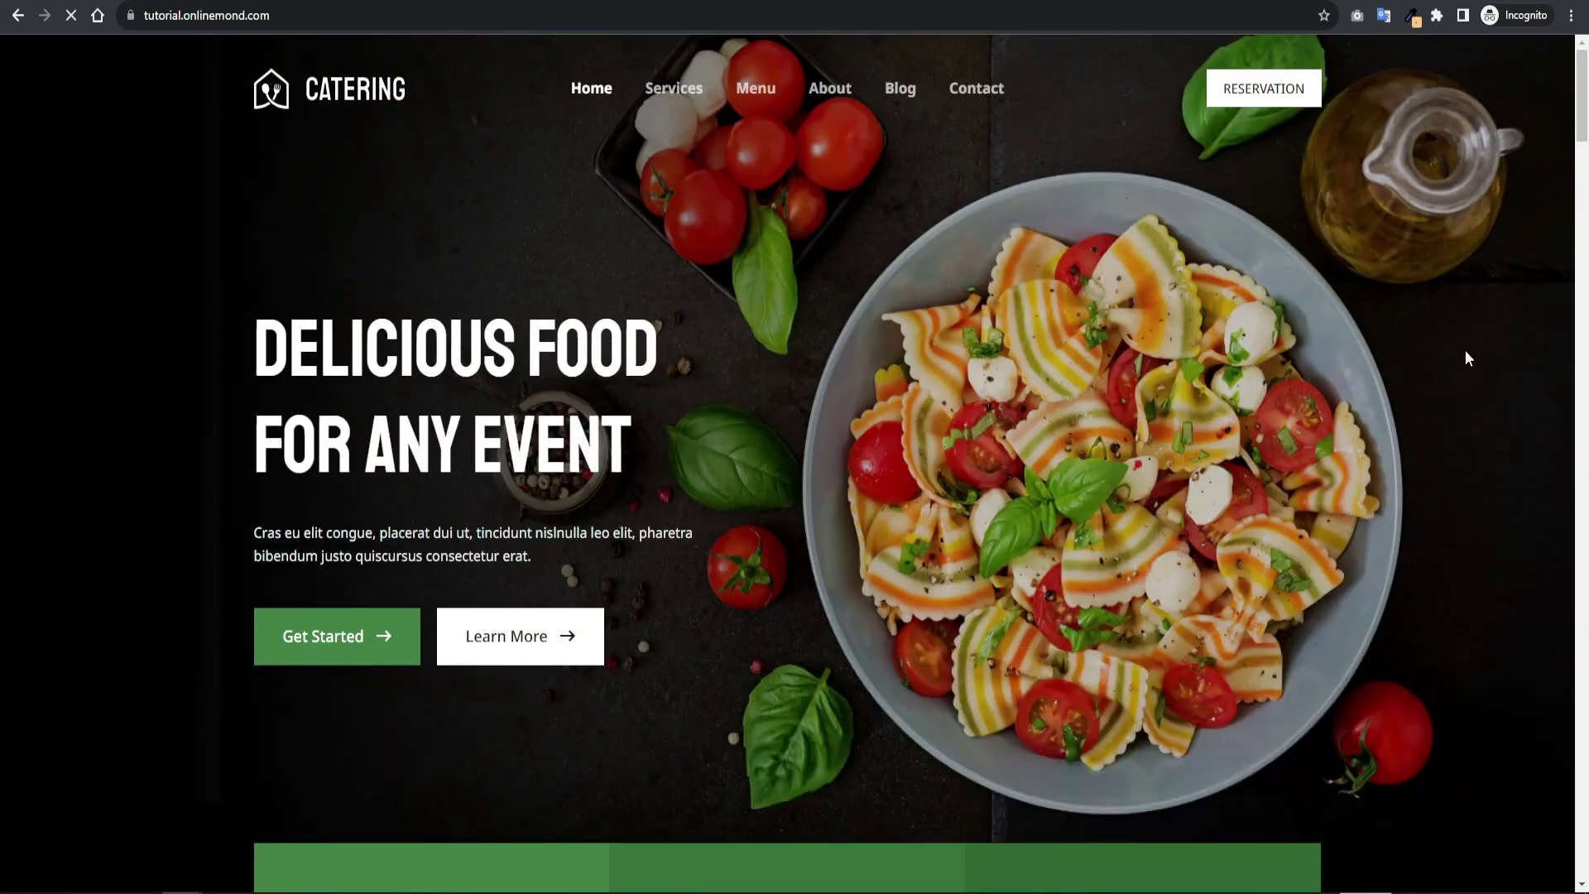
pyautogui.scroll(-15, 1444, 431)
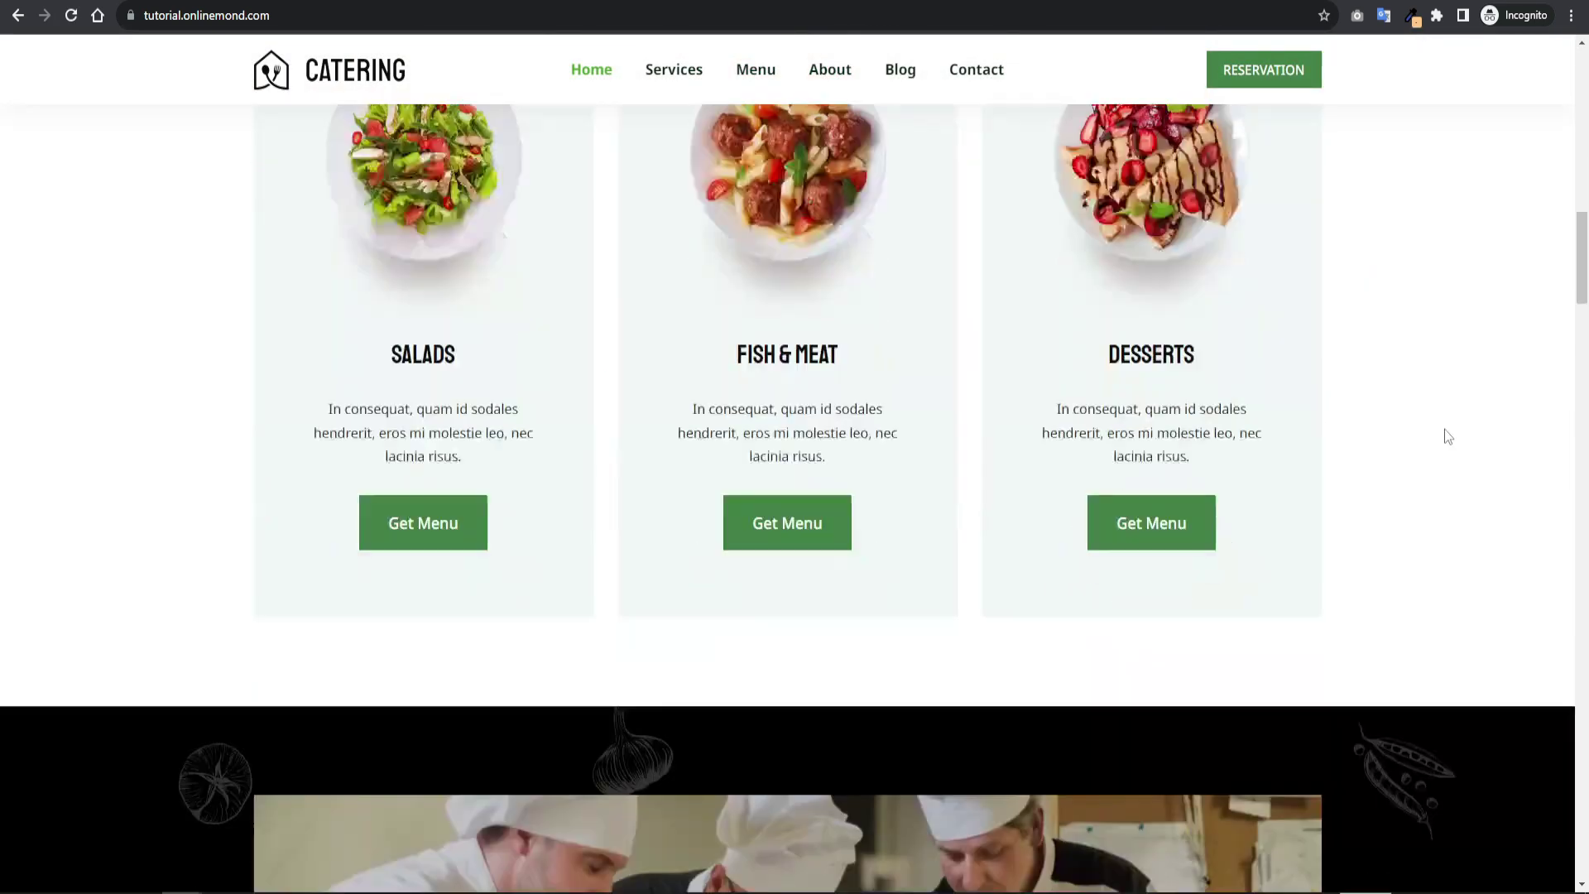
pyautogui.scroll(-20, 1445, 431)
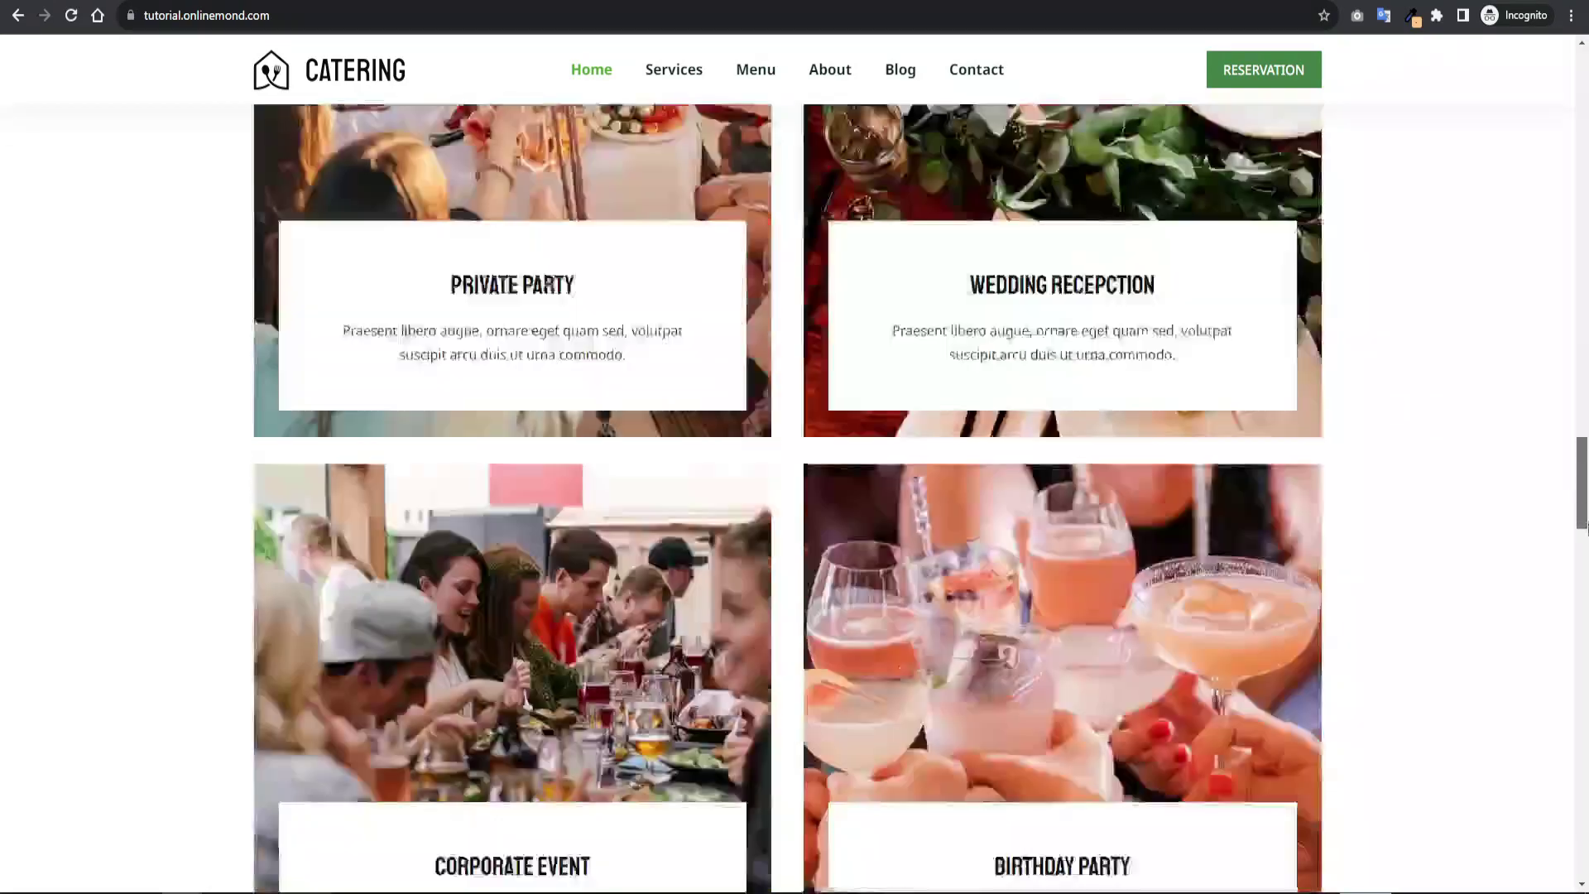
pyautogui.moveTo(1582, 529); pyautogui.dragTo(1583, 49)
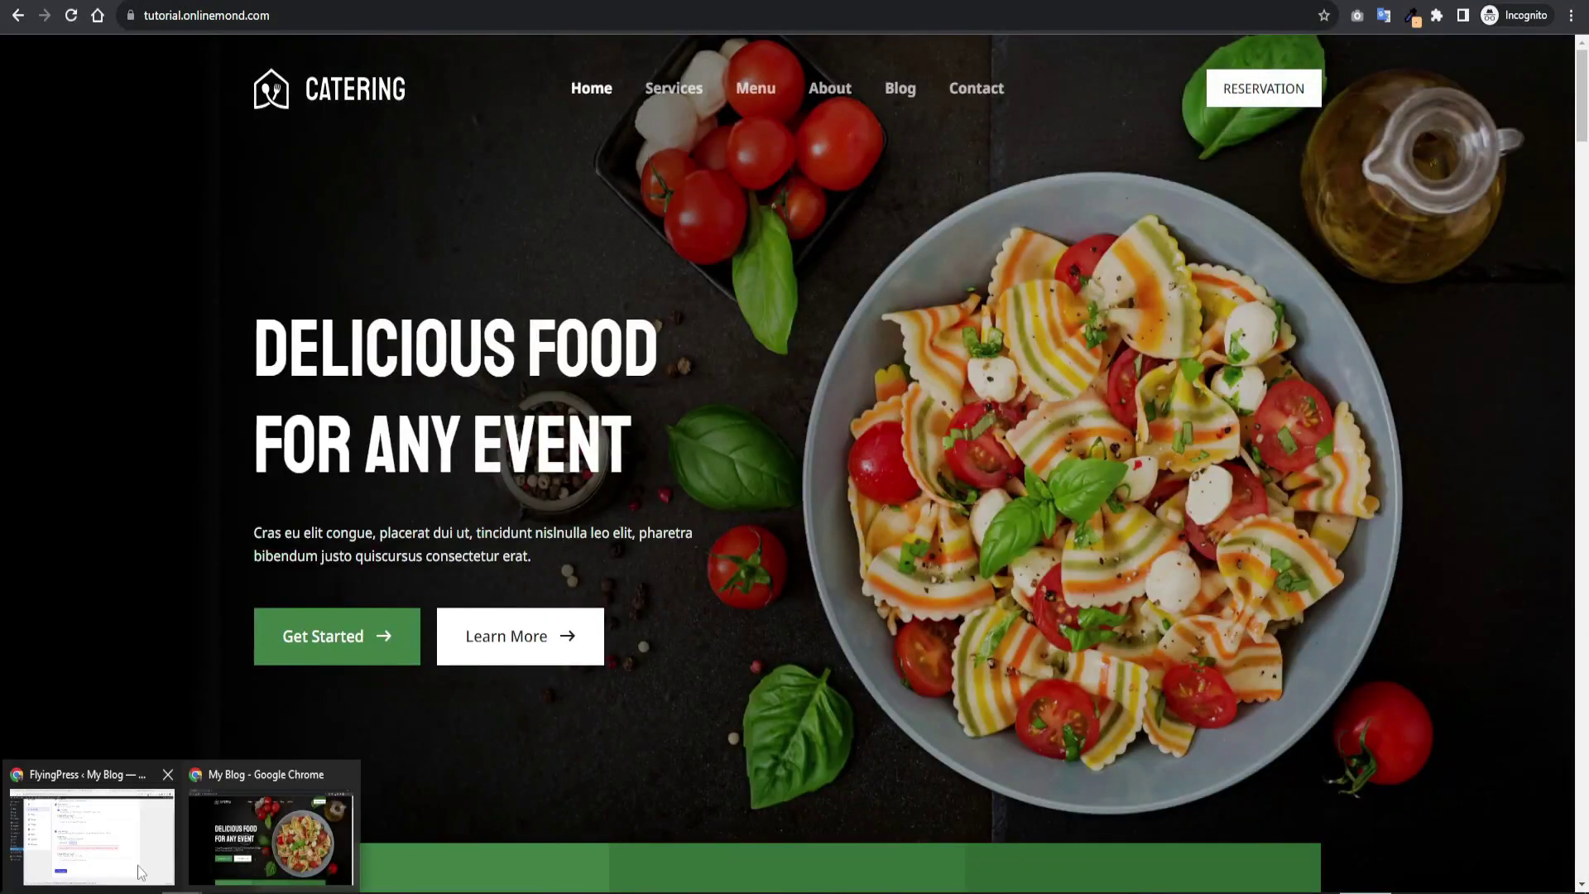
pyautogui.click(137, 866)
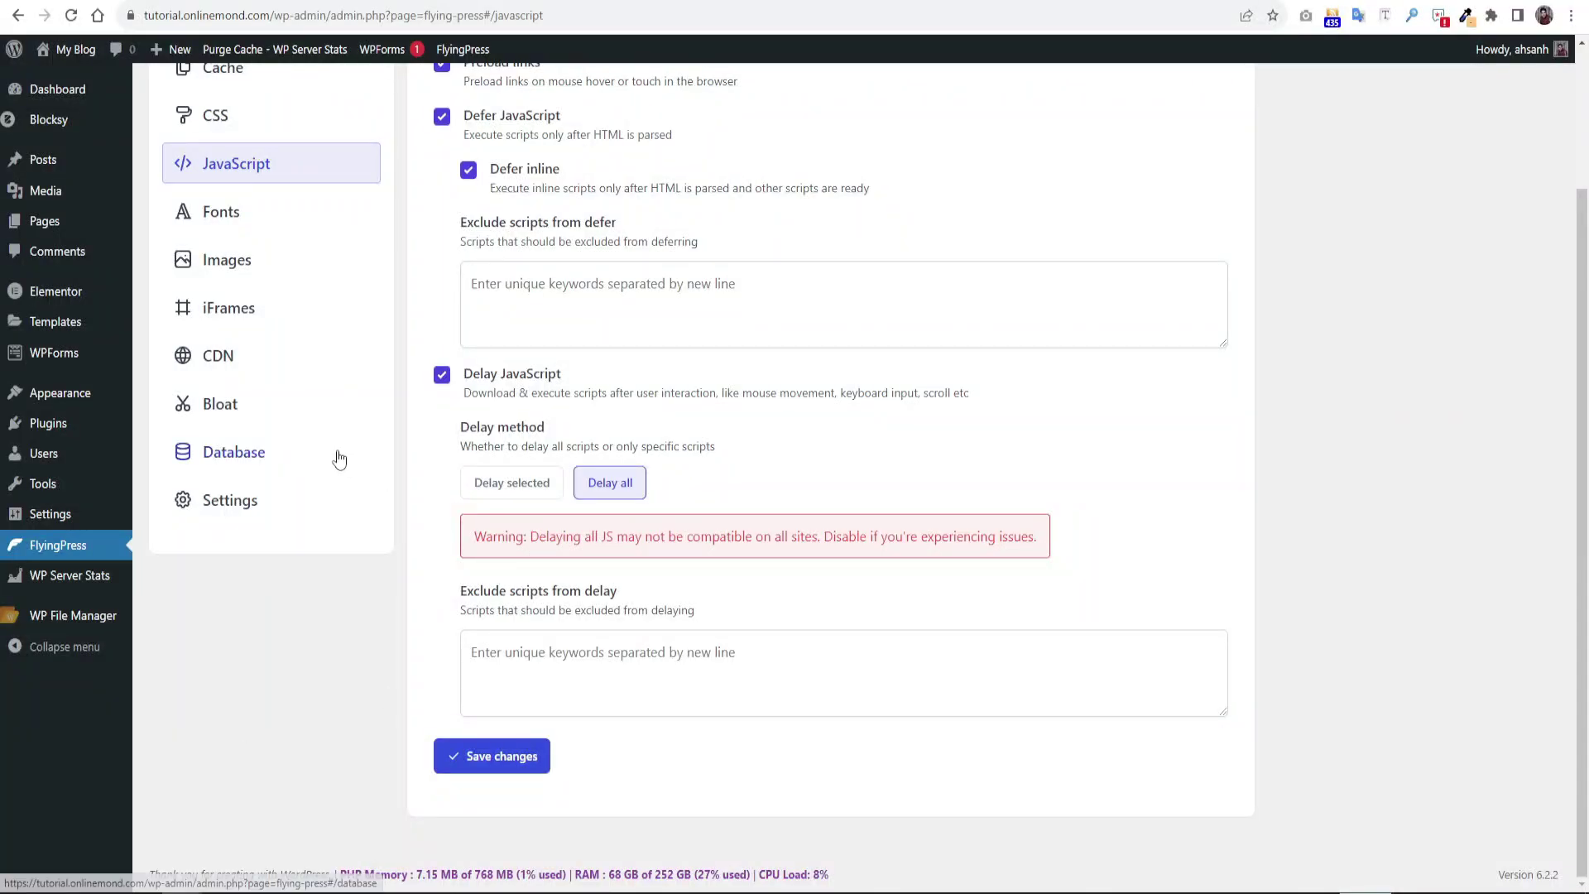
# - In FlyingPress Fonts, enable Optimize Google Fonts and Display fallback fonts
pyautogui.scroll(1, 339, 459)
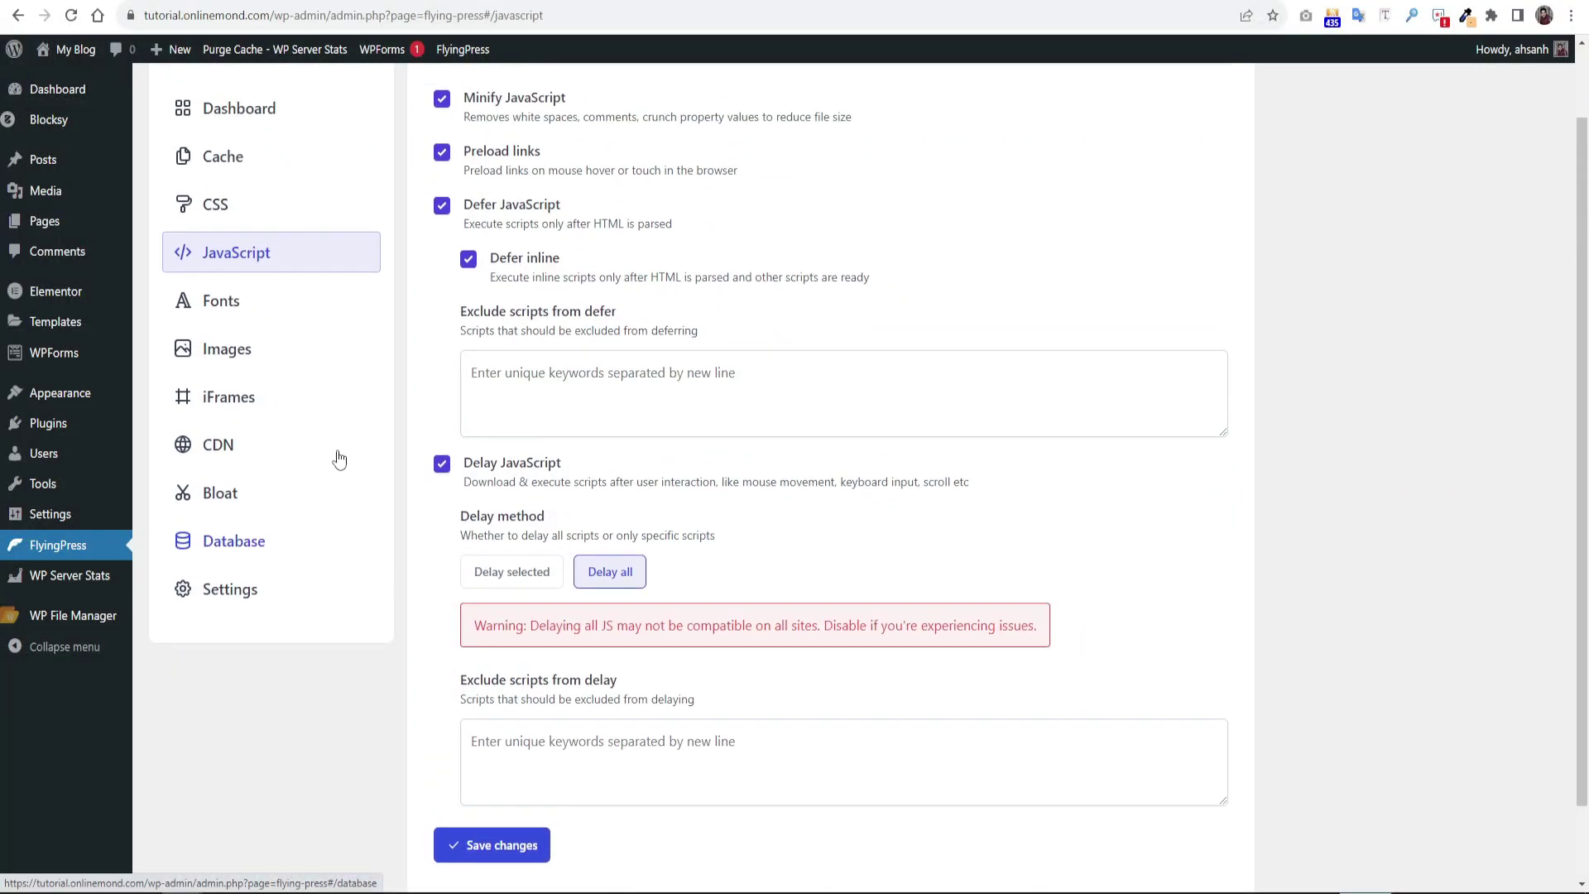
pyautogui.click(221, 301)
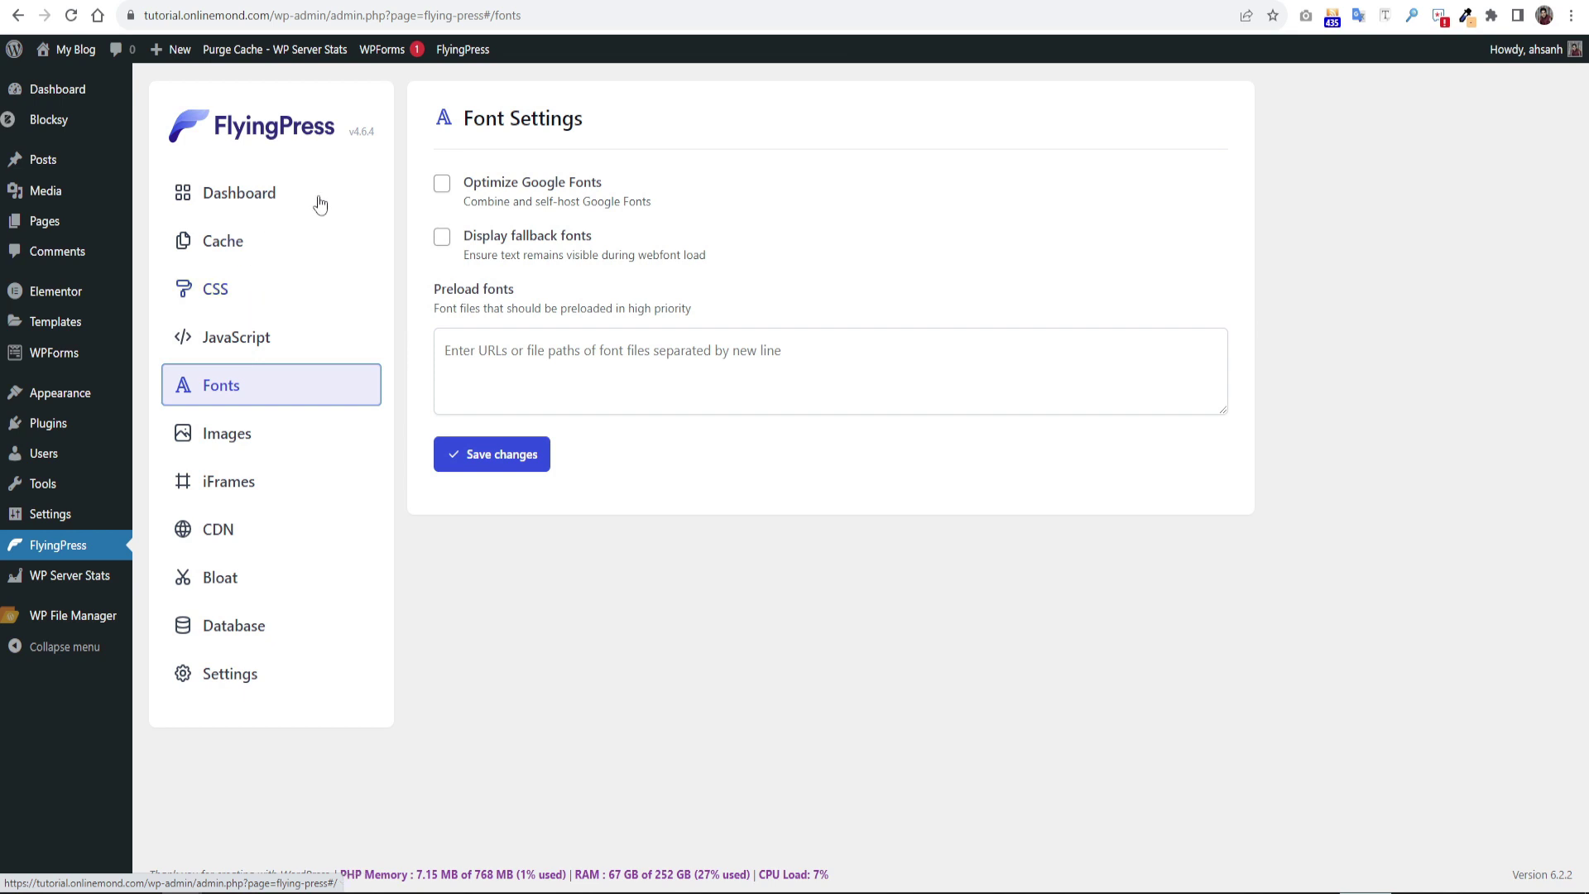
pyautogui.click(551, 186)
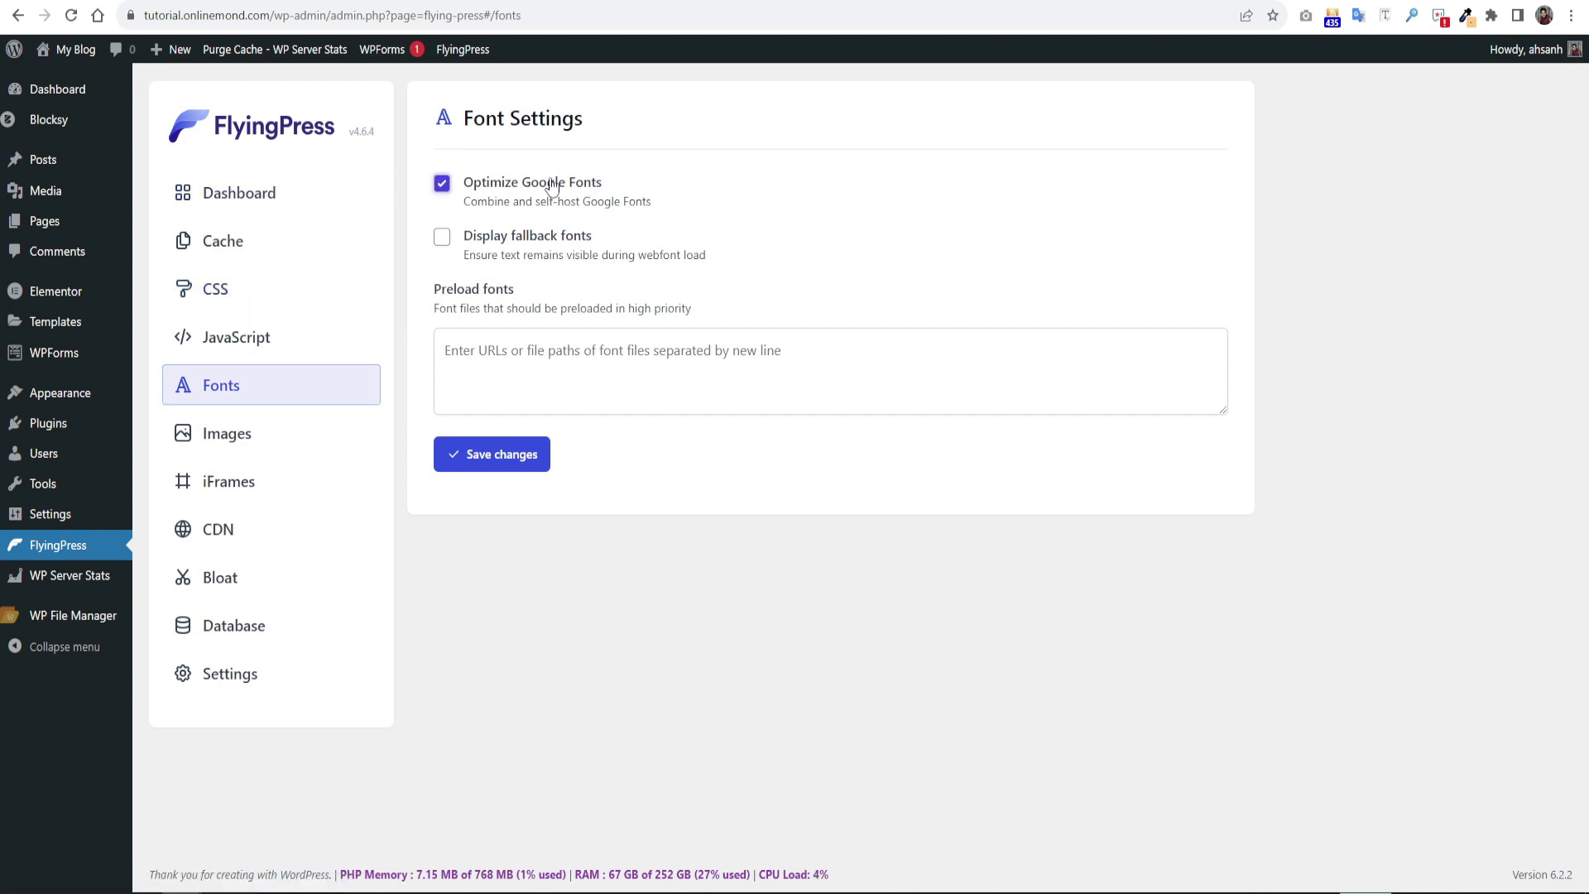
pyautogui.click(533, 258)
pyautogui.click(470, 331)
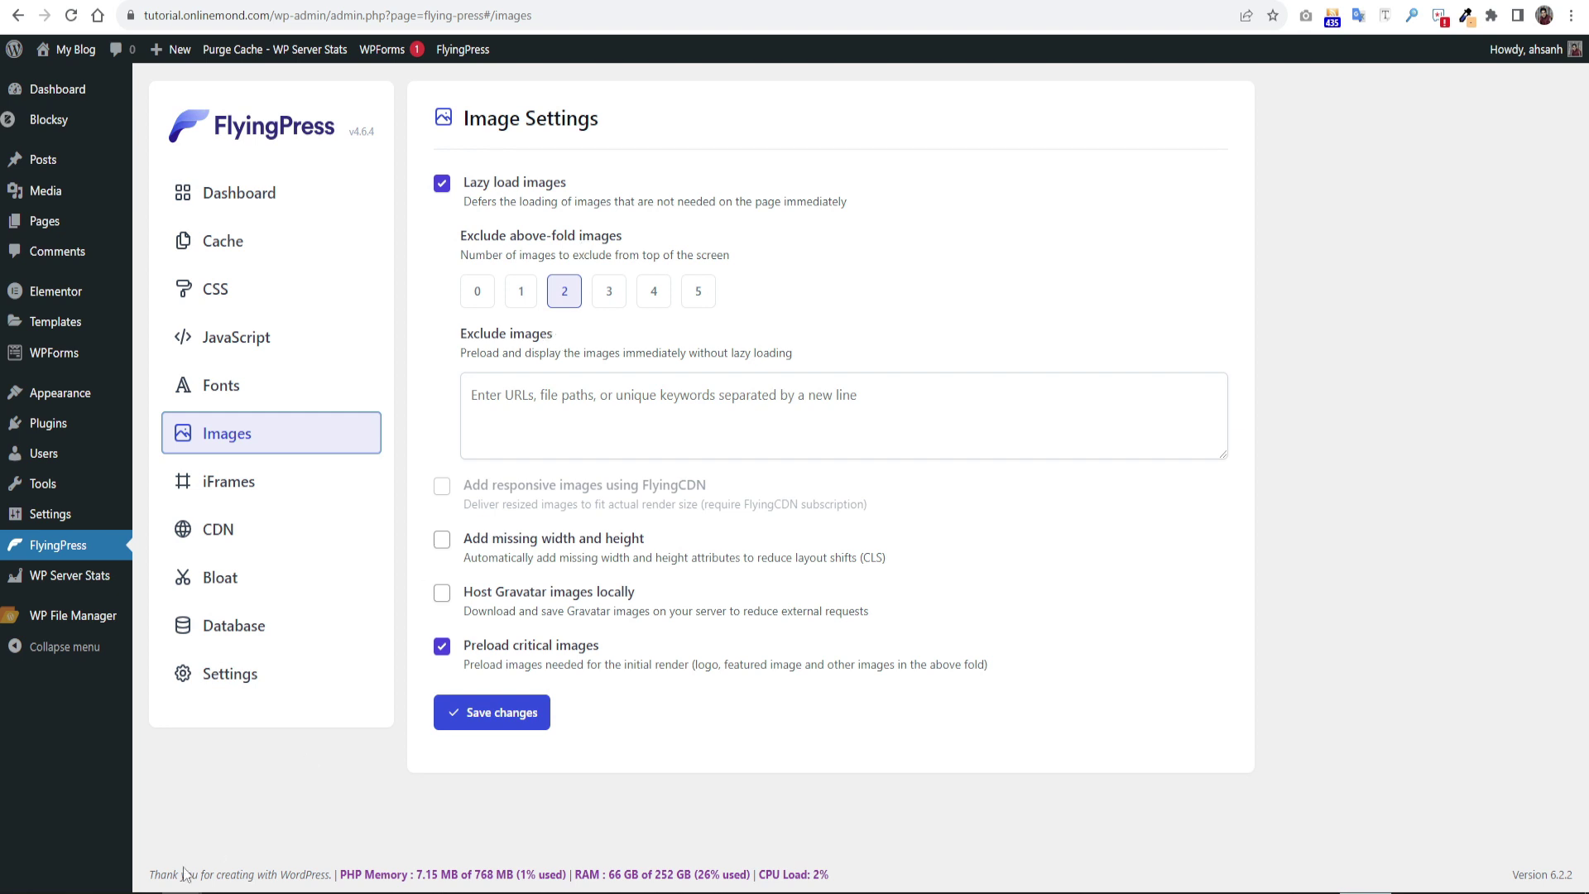
# - Bring up the incognito Chrome window showing the catering homepage
pyautogui.moveTo(181, 890)
pyautogui.click(261, 852)
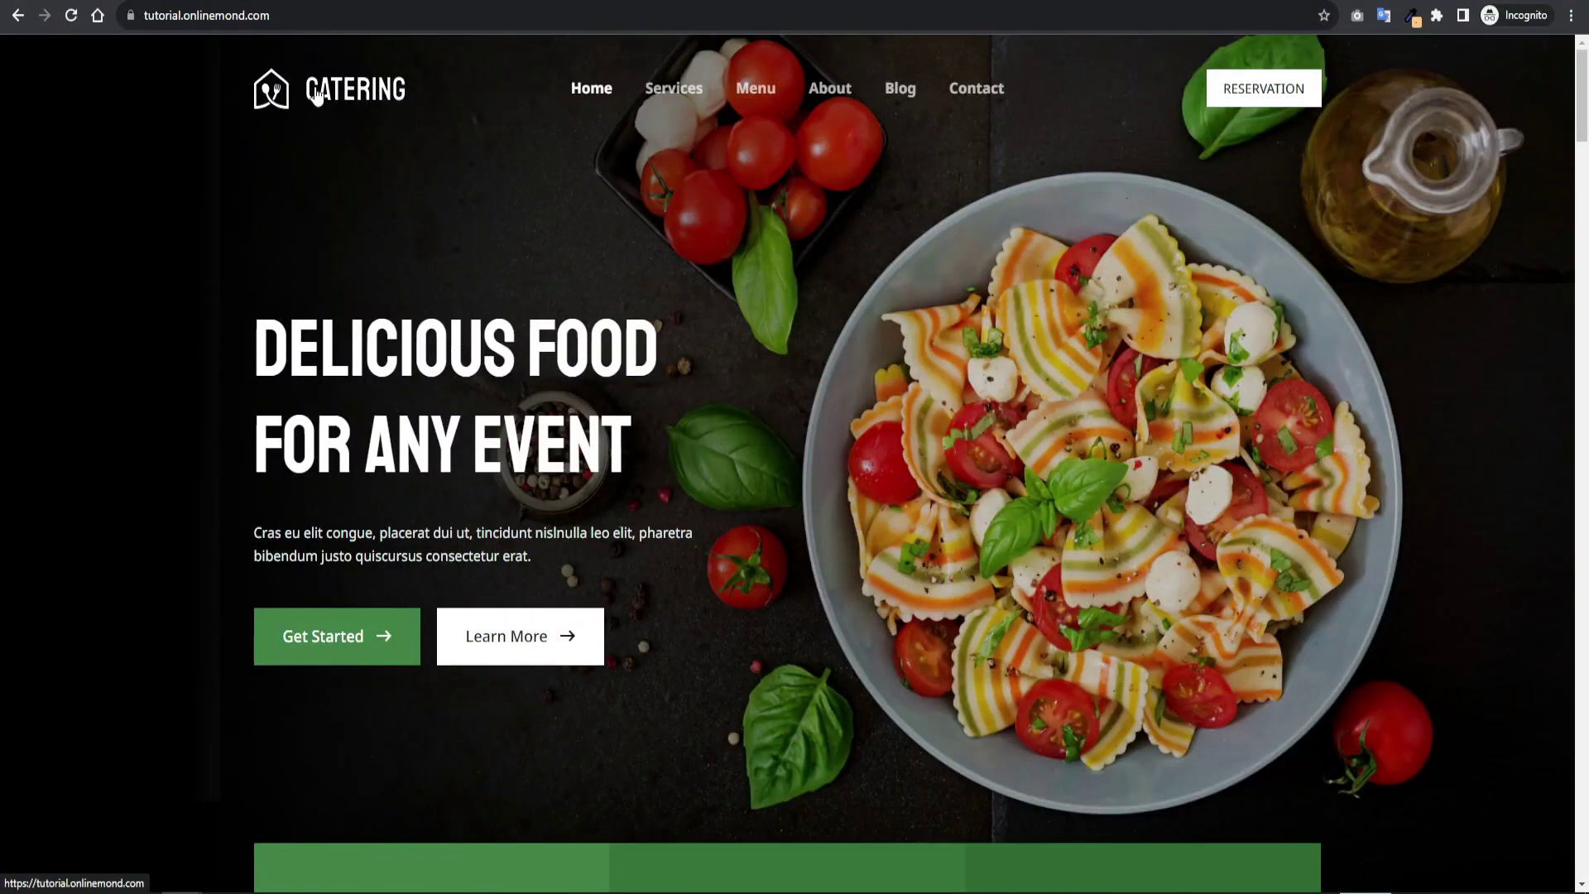
# - Copy the image address of the CATERING logo on the catering homepage
pyautogui.moveTo(253, 555); pyautogui.dragTo(1215, 532)
pyautogui.scroll(-4, 1209, 546)
pyautogui.click(444, 599)
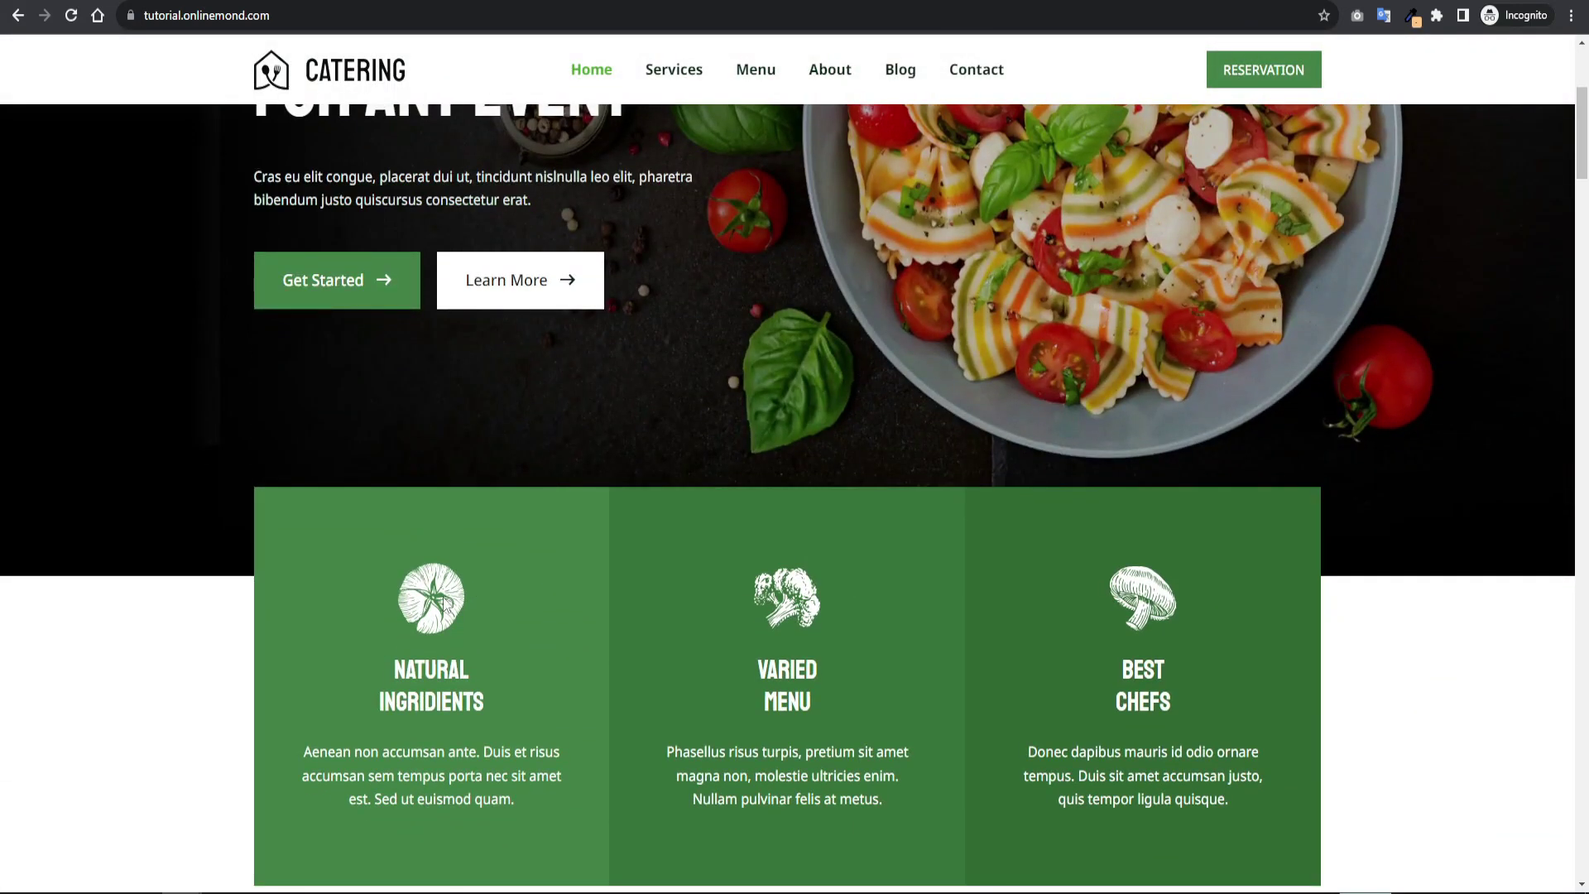
pyautogui.scroll(3, 447, 609)
pyautogui.scroll(1, 447, 609)
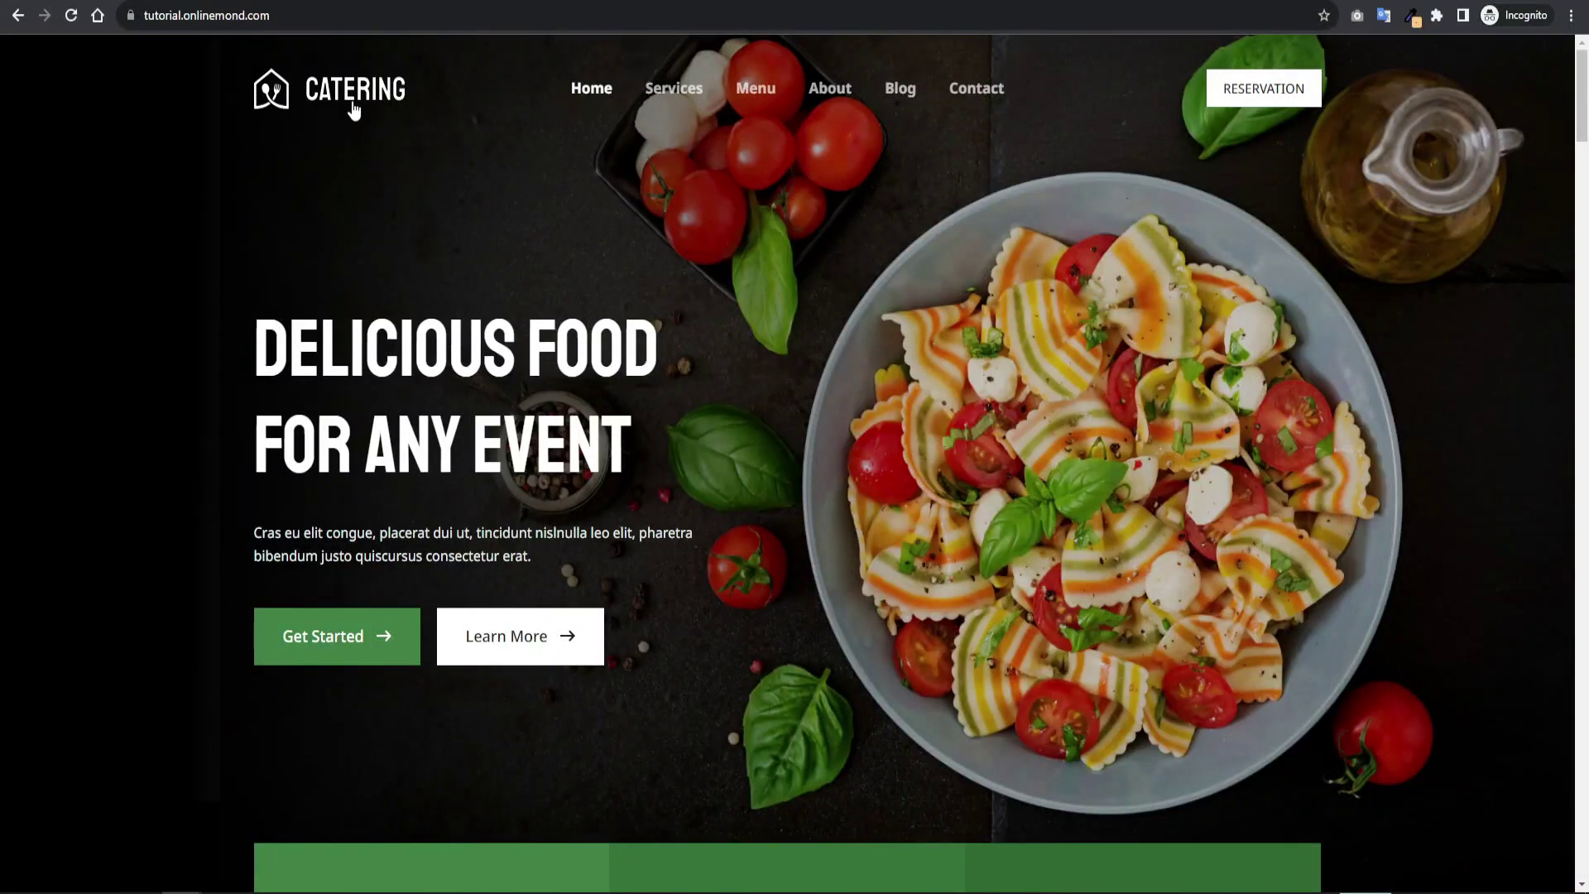
pyautogui.rightClick(338, 101)
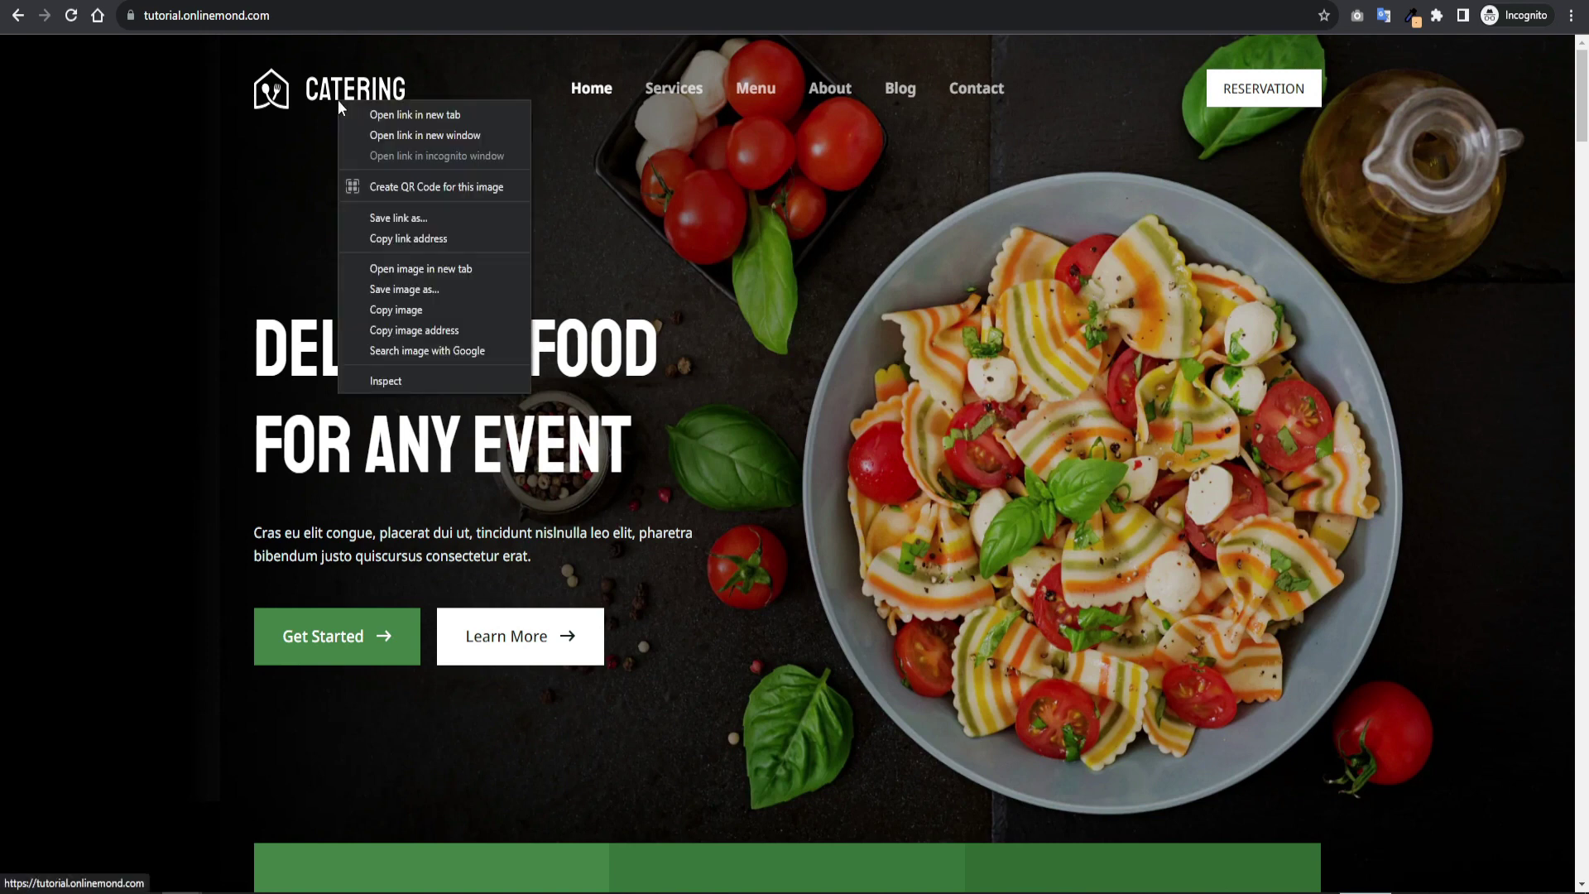
pyautogui.click(420, 330)
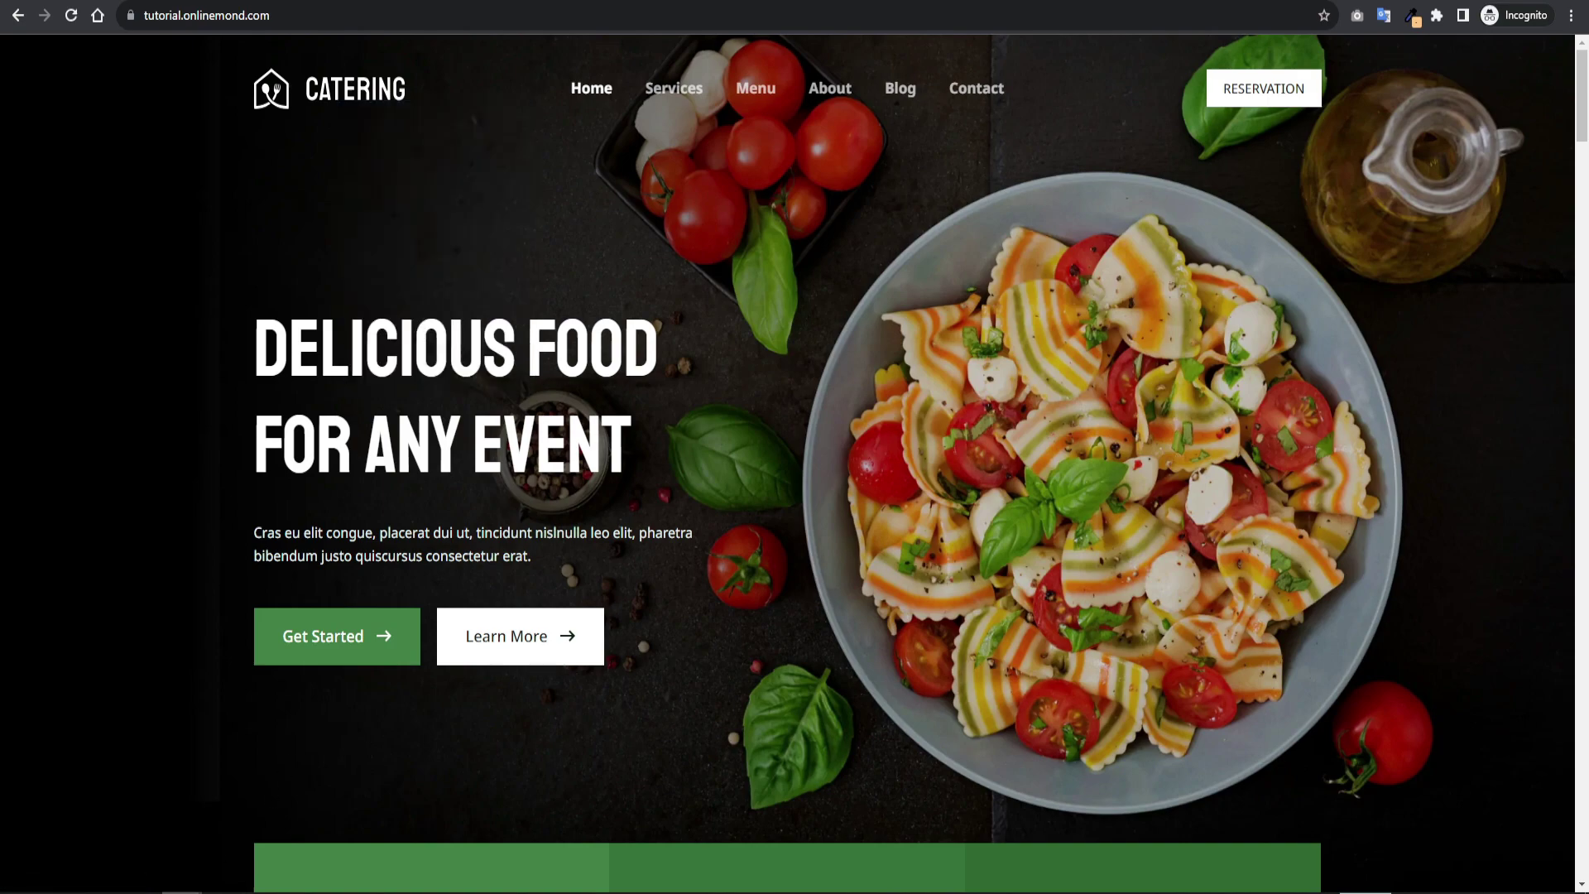
pyautogui.click(135, 856)
# - Leave Exclude images empty and enable Add missing width and height and Host Gravatar images locally
pyautogui.click(552, 411)
pyautogui.hotkey('ctrl', 'v')
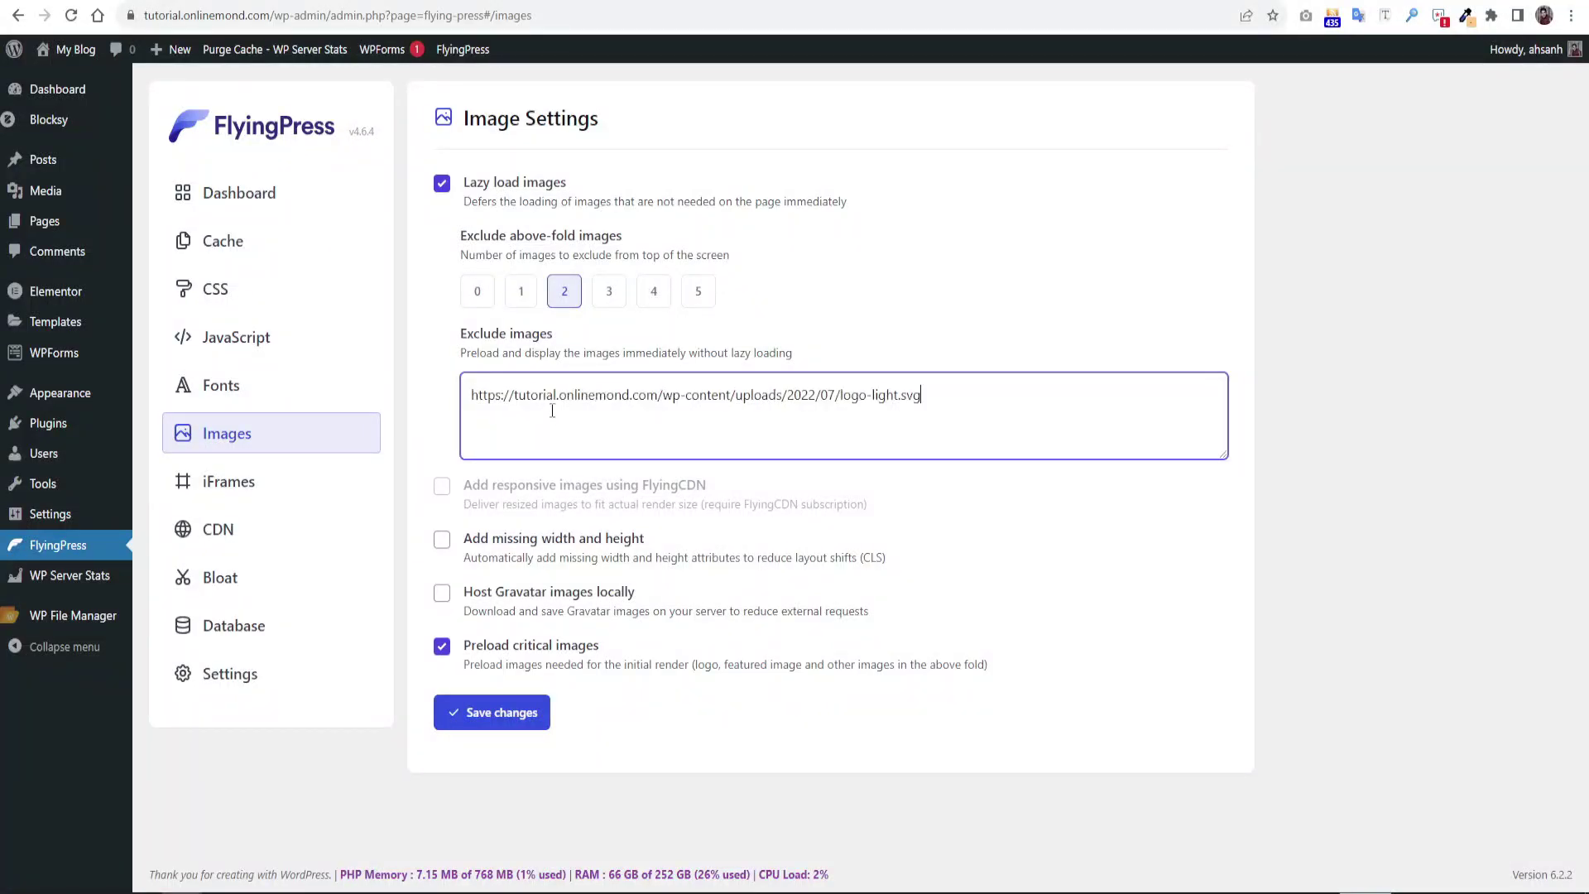
pyautogui.tripleClick(757, 389)
pyautogui.press('BackSpace')
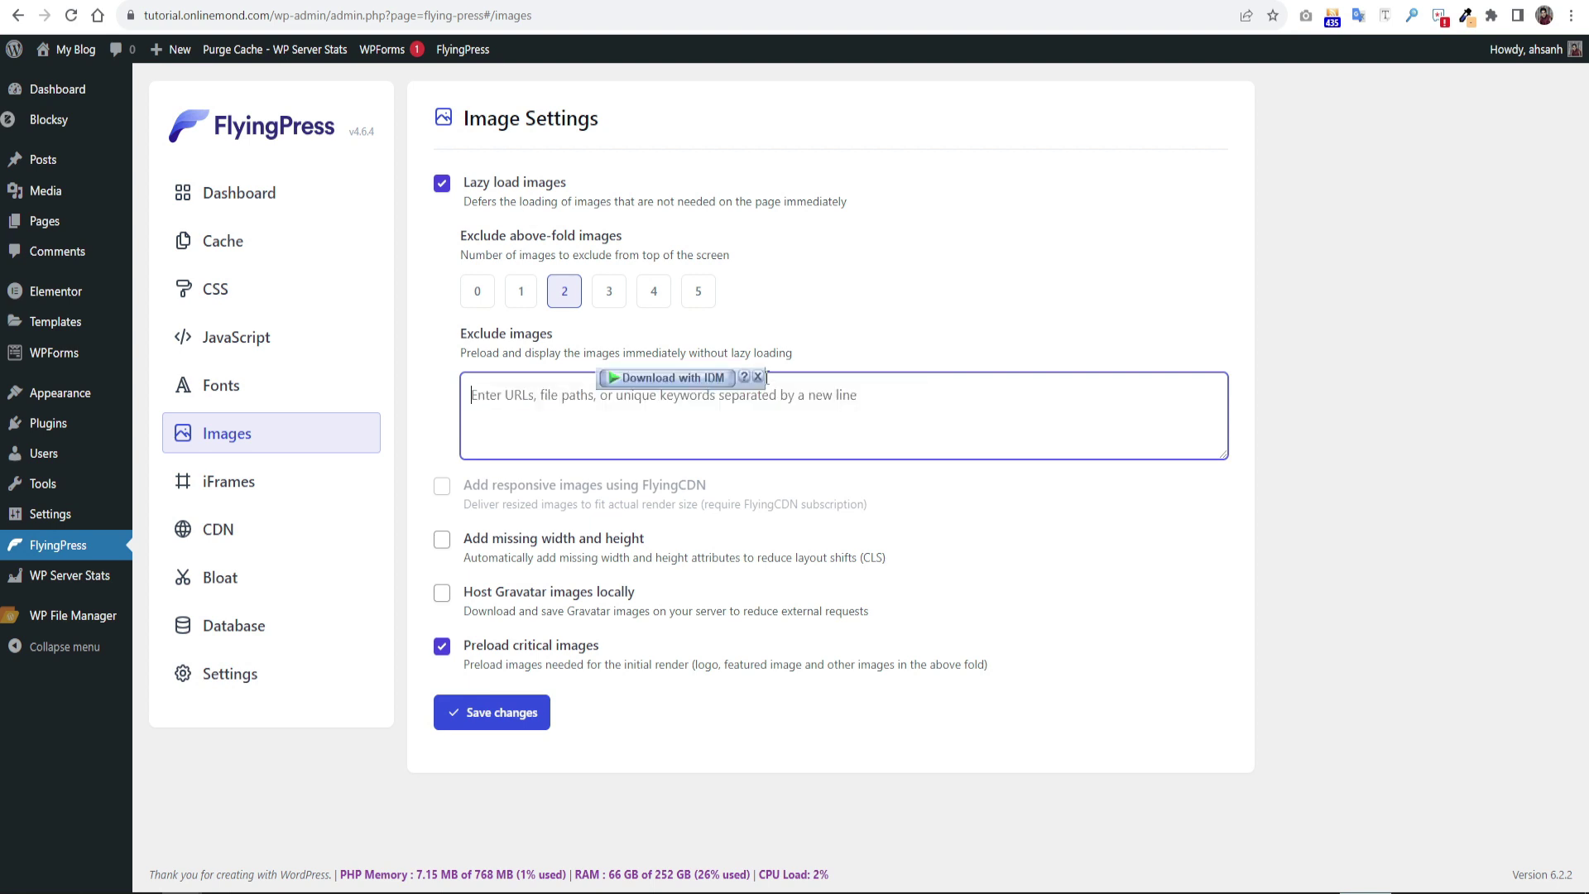
pyautogui.click(442, 542)
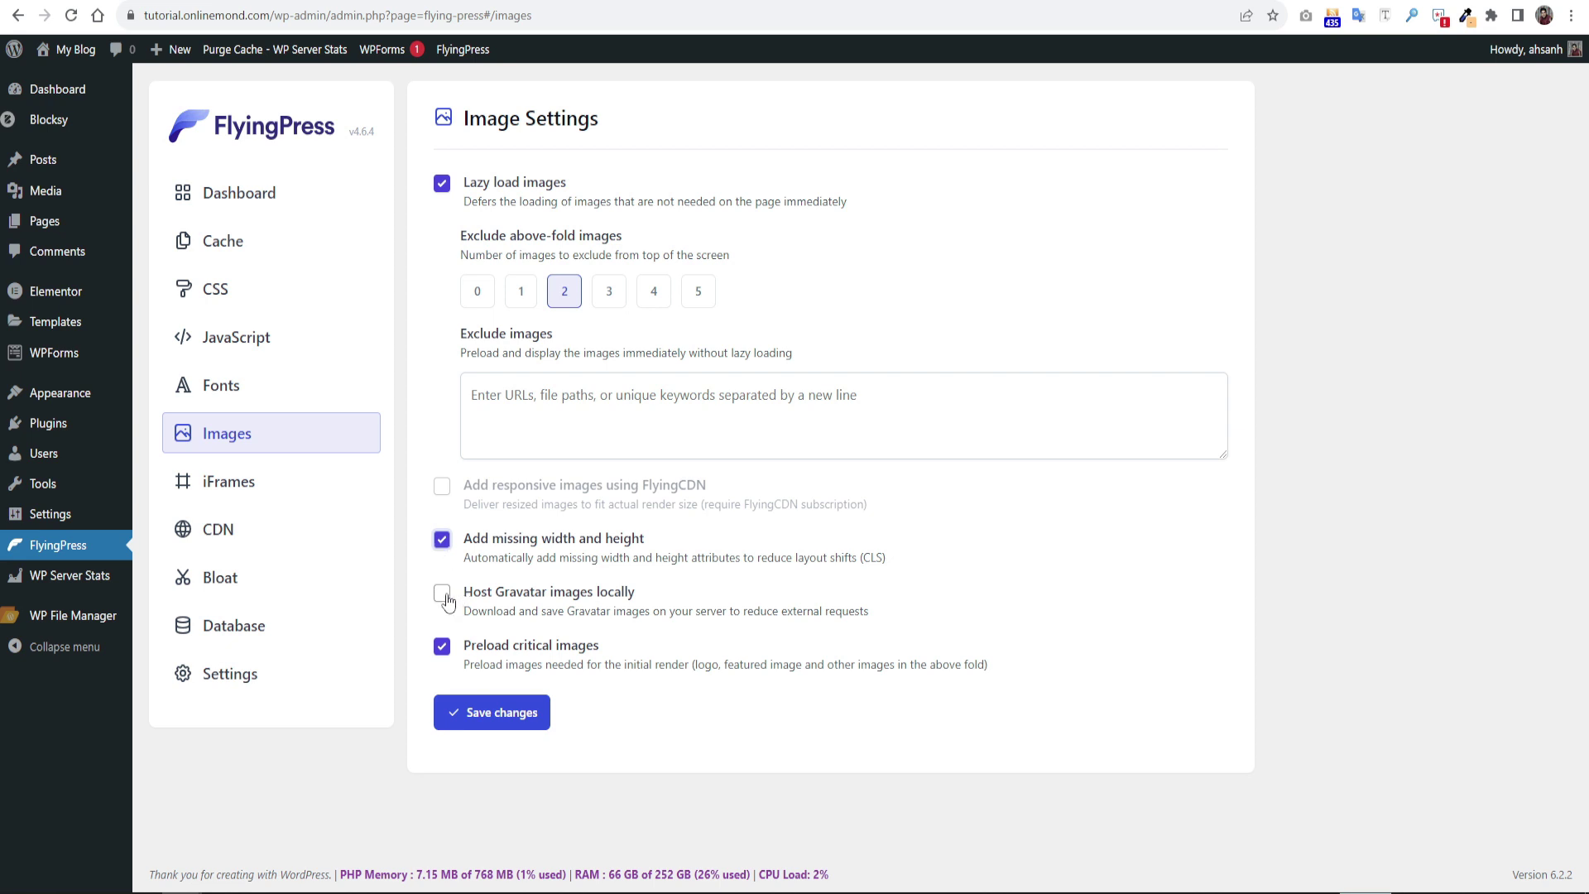
pyautogui.click(443, 593)
# - Save image settings, then enable Lazy load iFrames and YouTube placeholder images and save
pyautogui.click(504, 713)
pyautogui.click(228, 481)
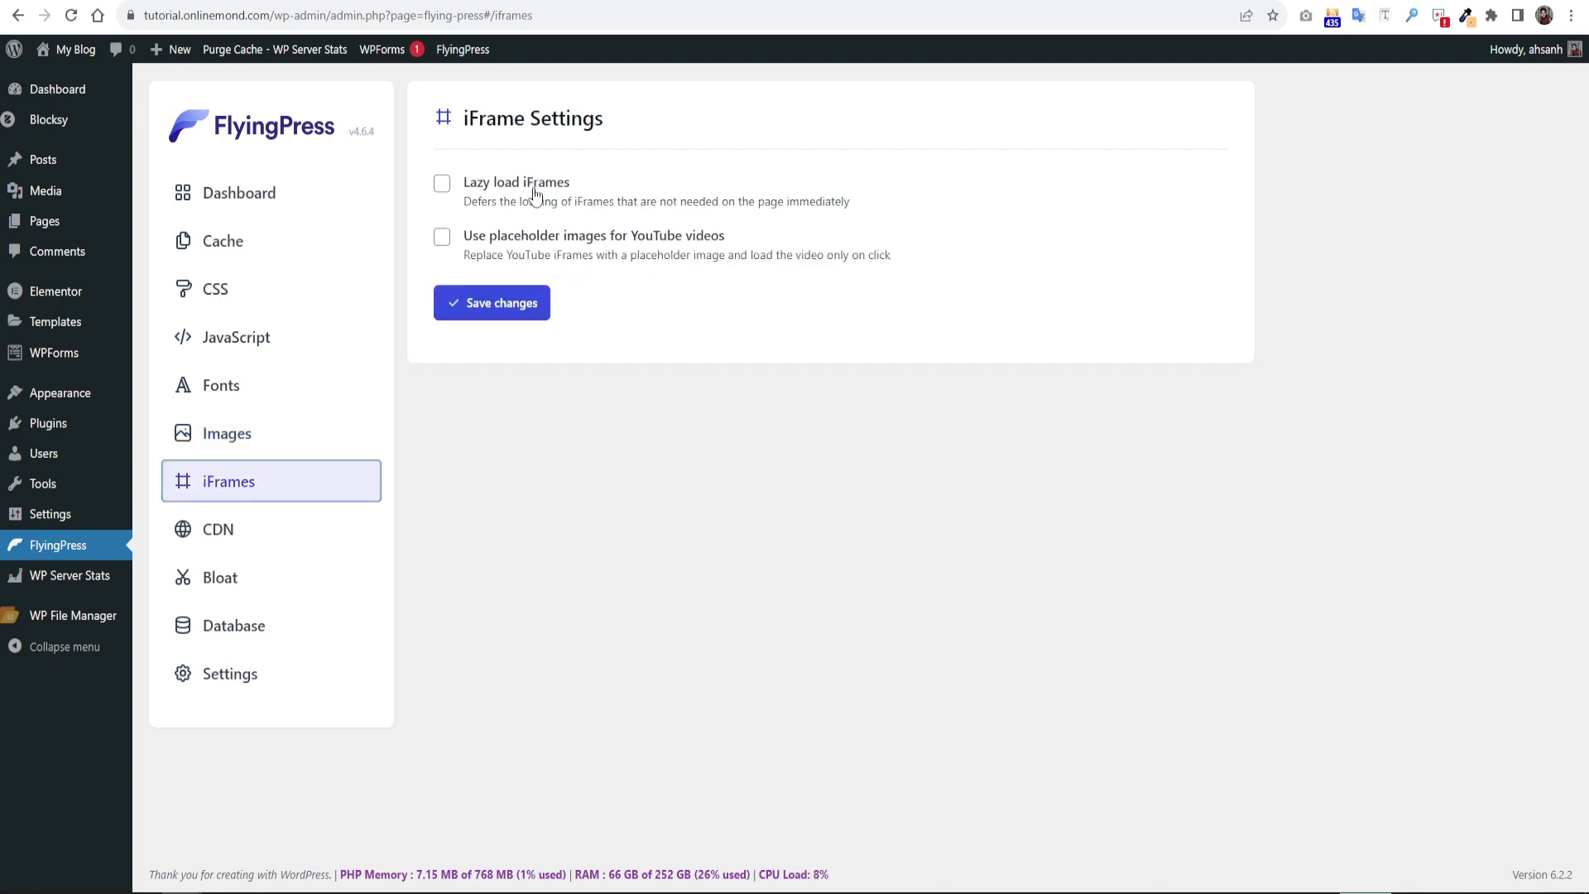
pyautogui.click(535, 192)
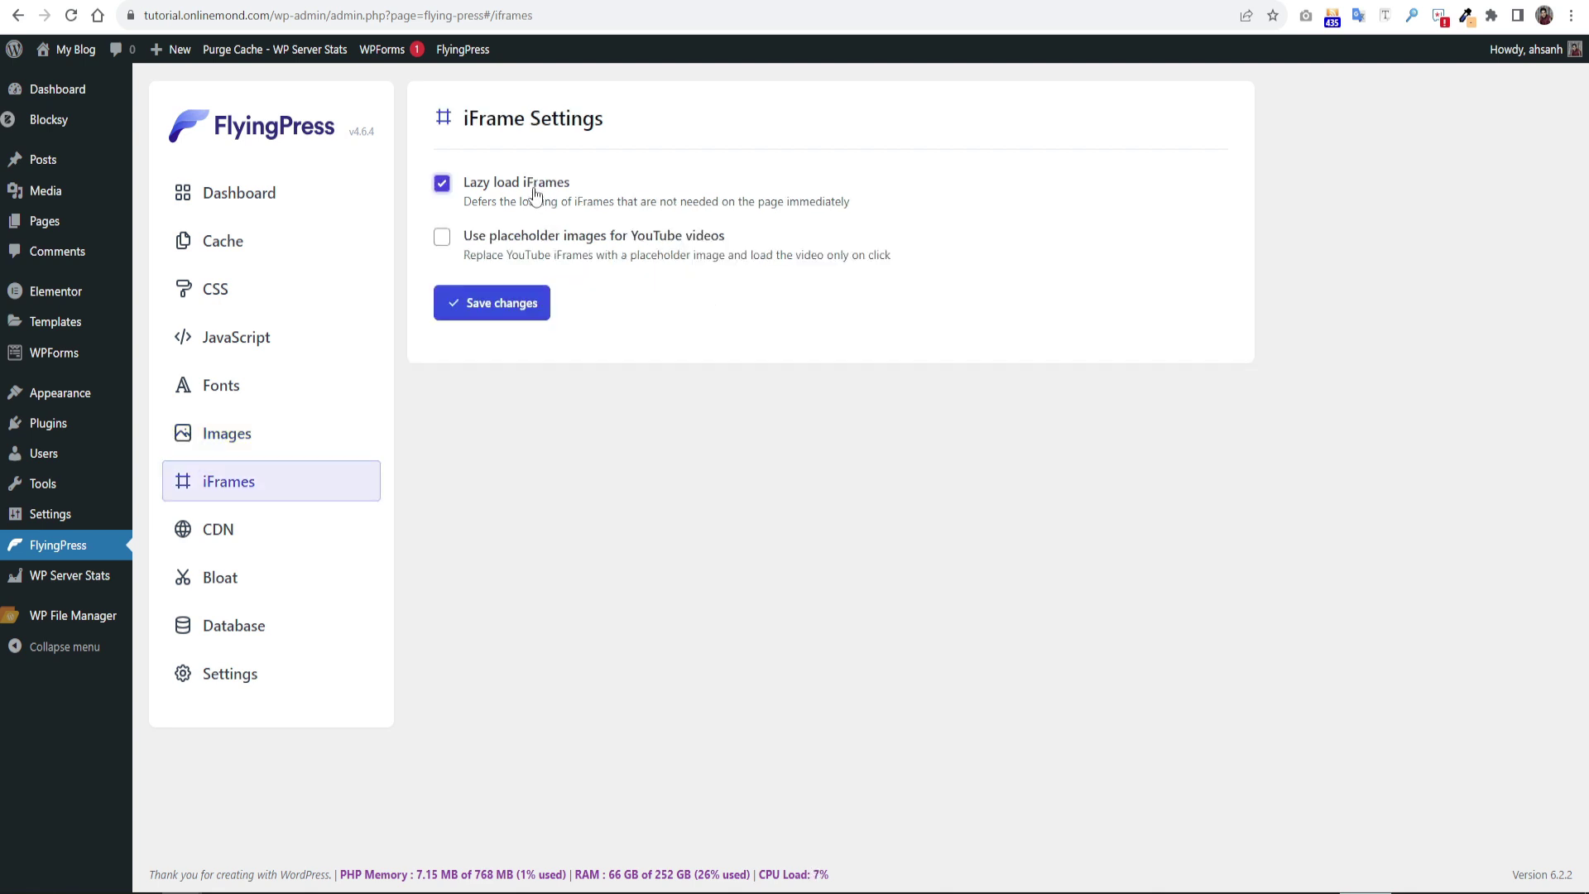
pyautogui.click(676, 254)
pyautogui.click(519, 308)
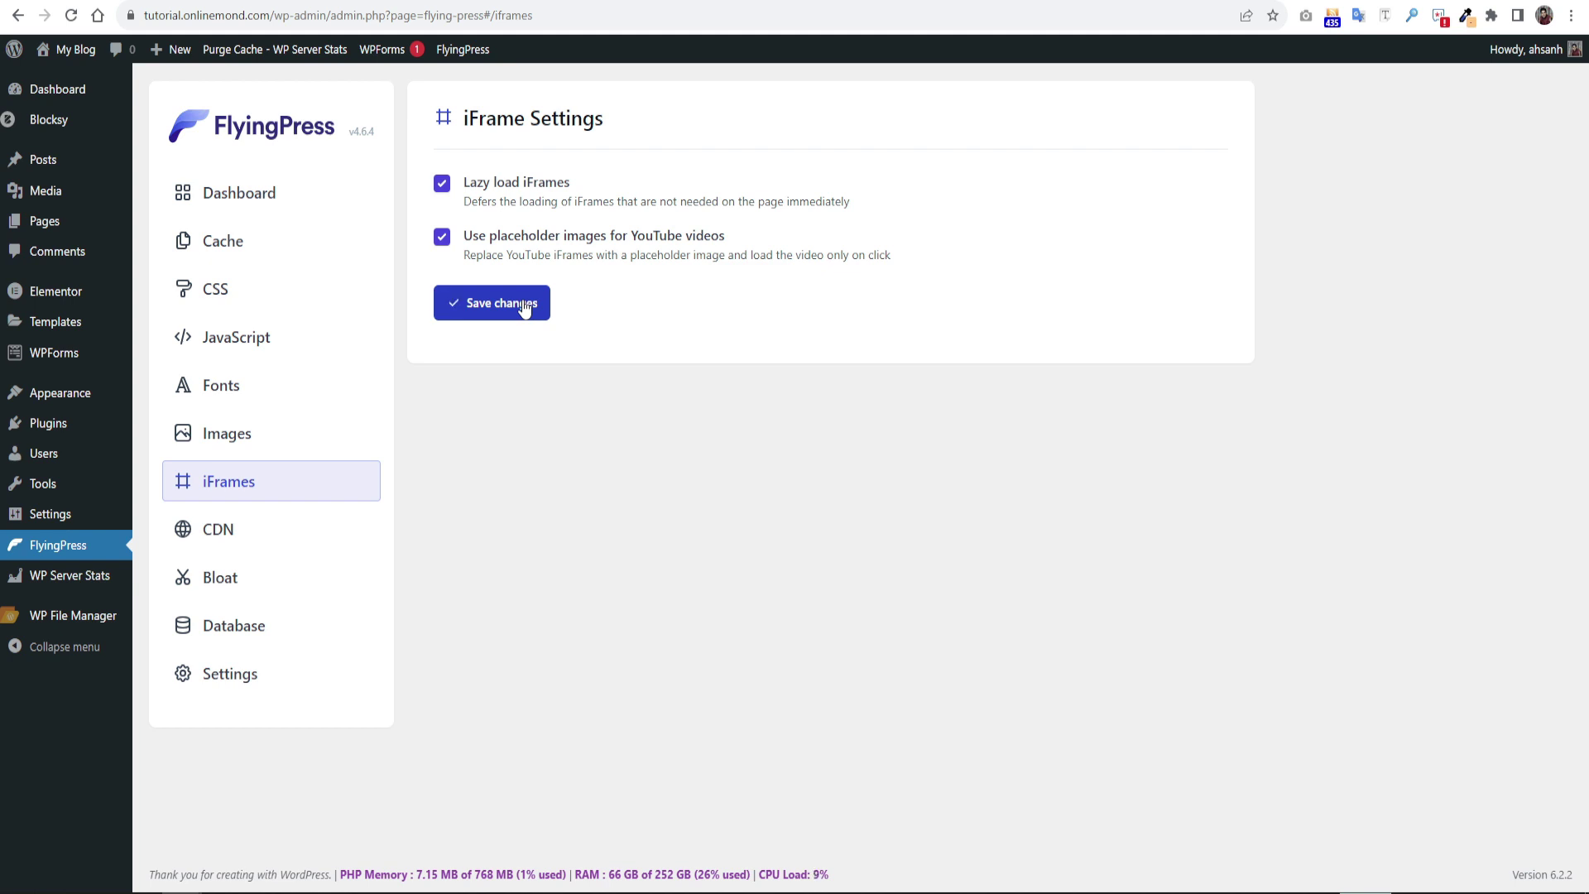
pyautogui.click(249, 538)
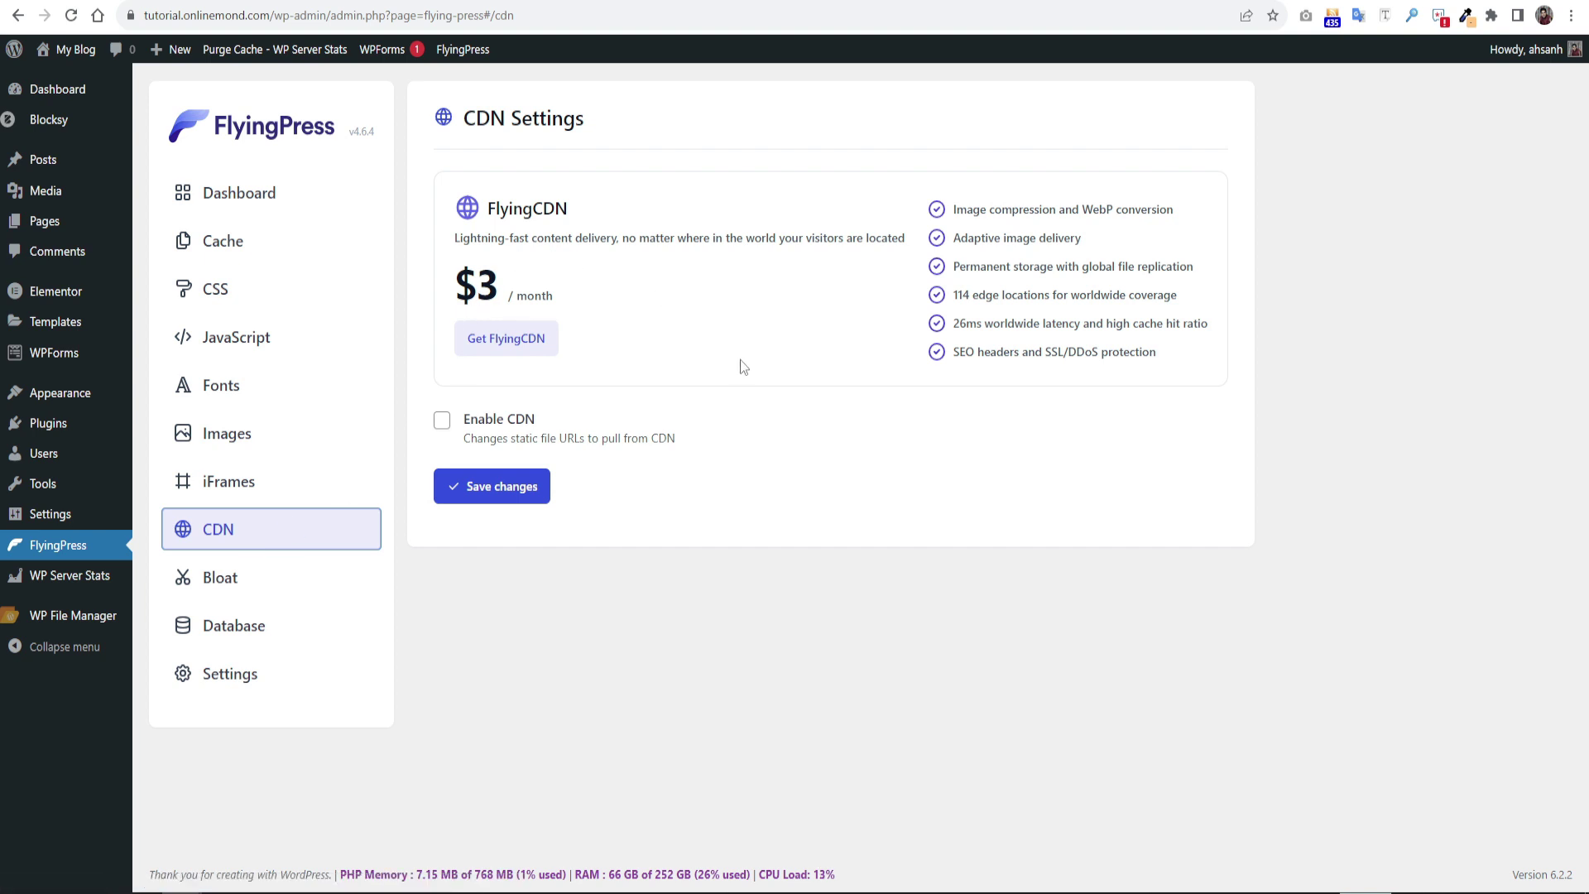
# - Go from the CDN page to FlyingPress's Bloat settings page
pyautogui.click(229, 594)
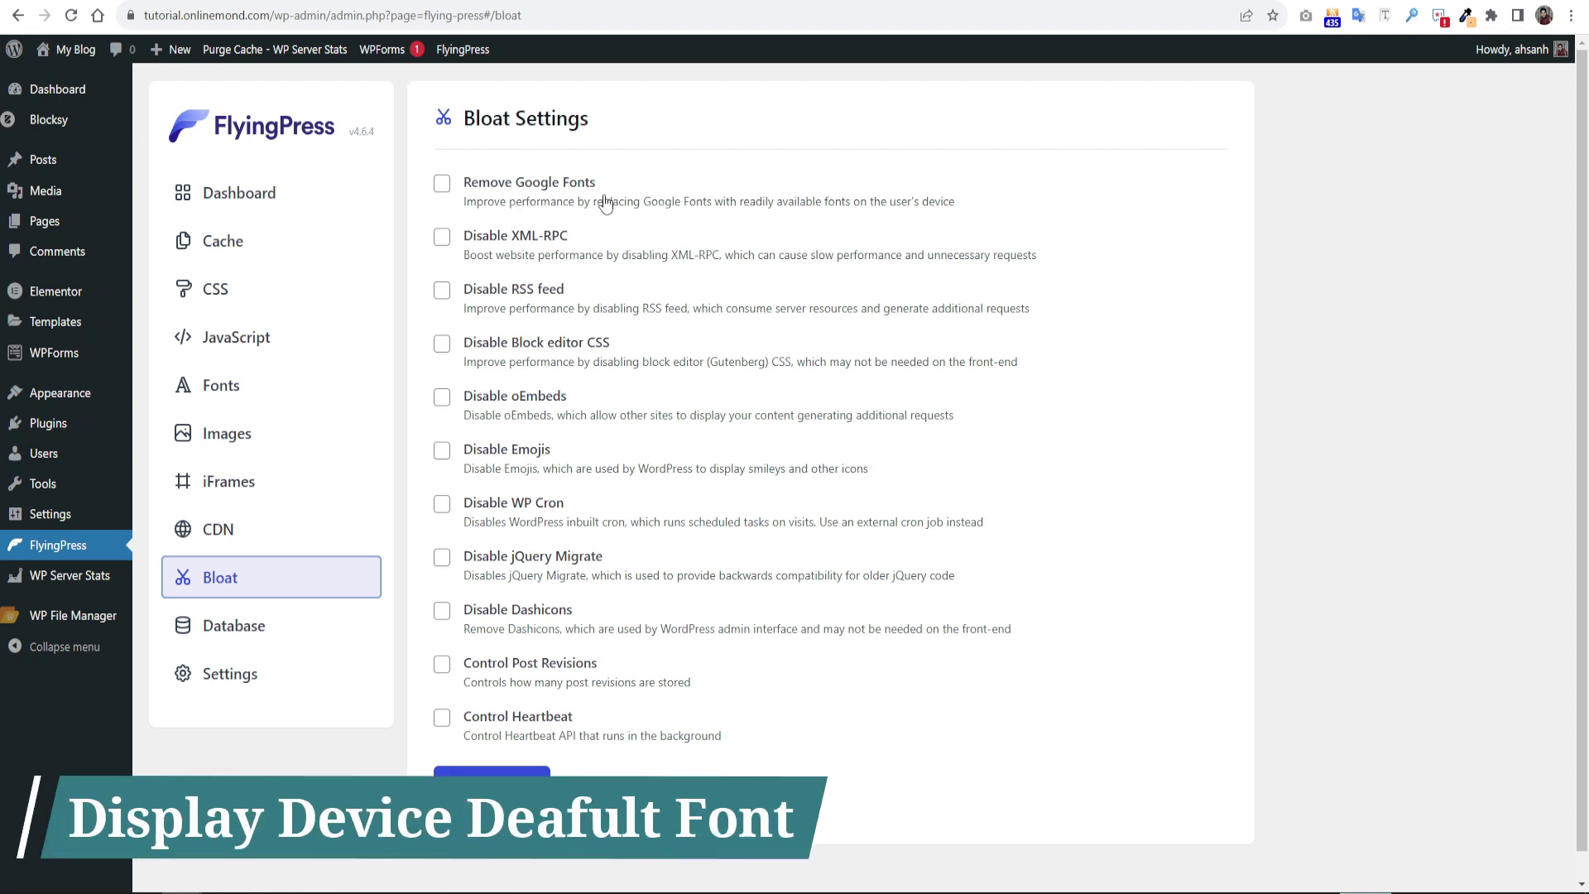
# - Disable XML-RPC, RSS feed, block editor CSS, oEmbeds, emojis, jQuery Migrate and Dashicons
pyautogui.click(525, 251)
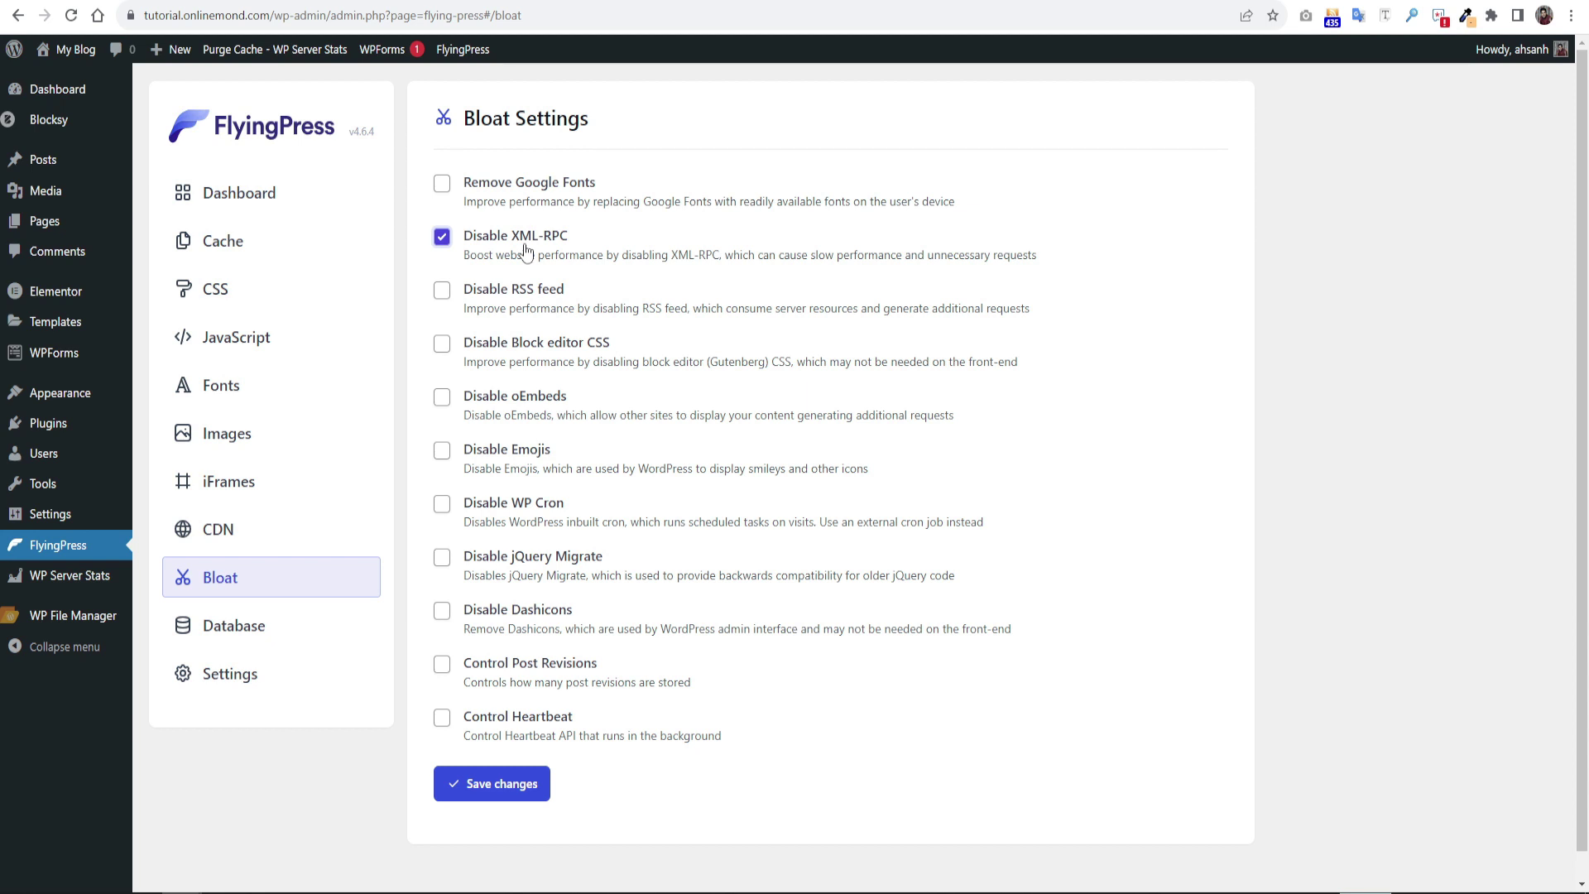
pyautogui.click(553, 307)
pyautogui.click(443, 345)
pyautogui.click(538, 410)
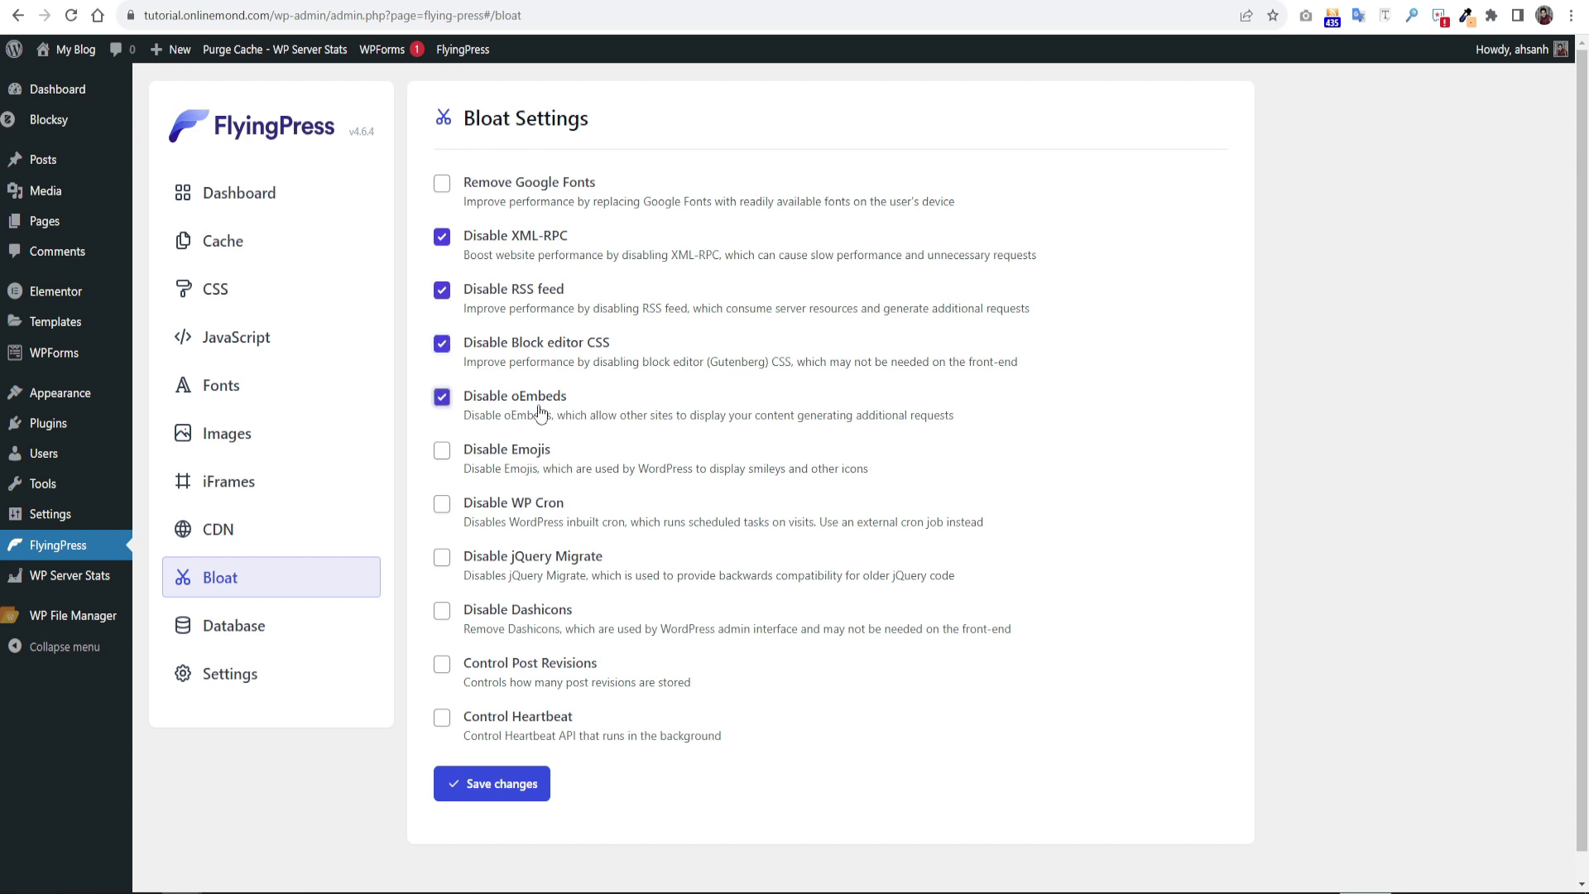
pyautogui.click(527, 467)
pyautogui.click(570, 567)
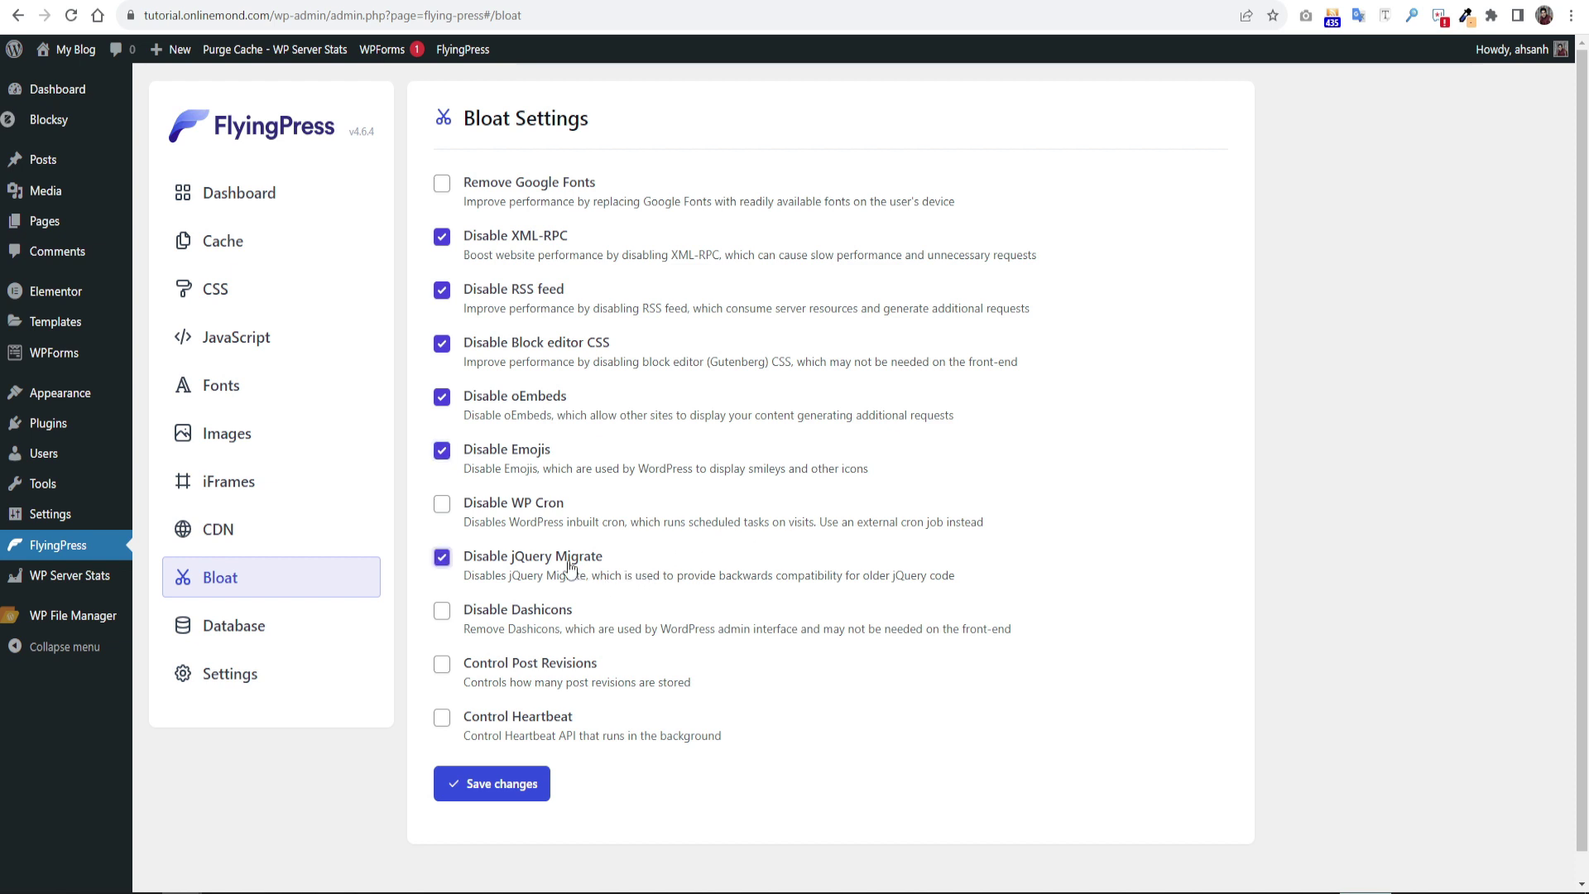
pyautogui.click(558, 619)
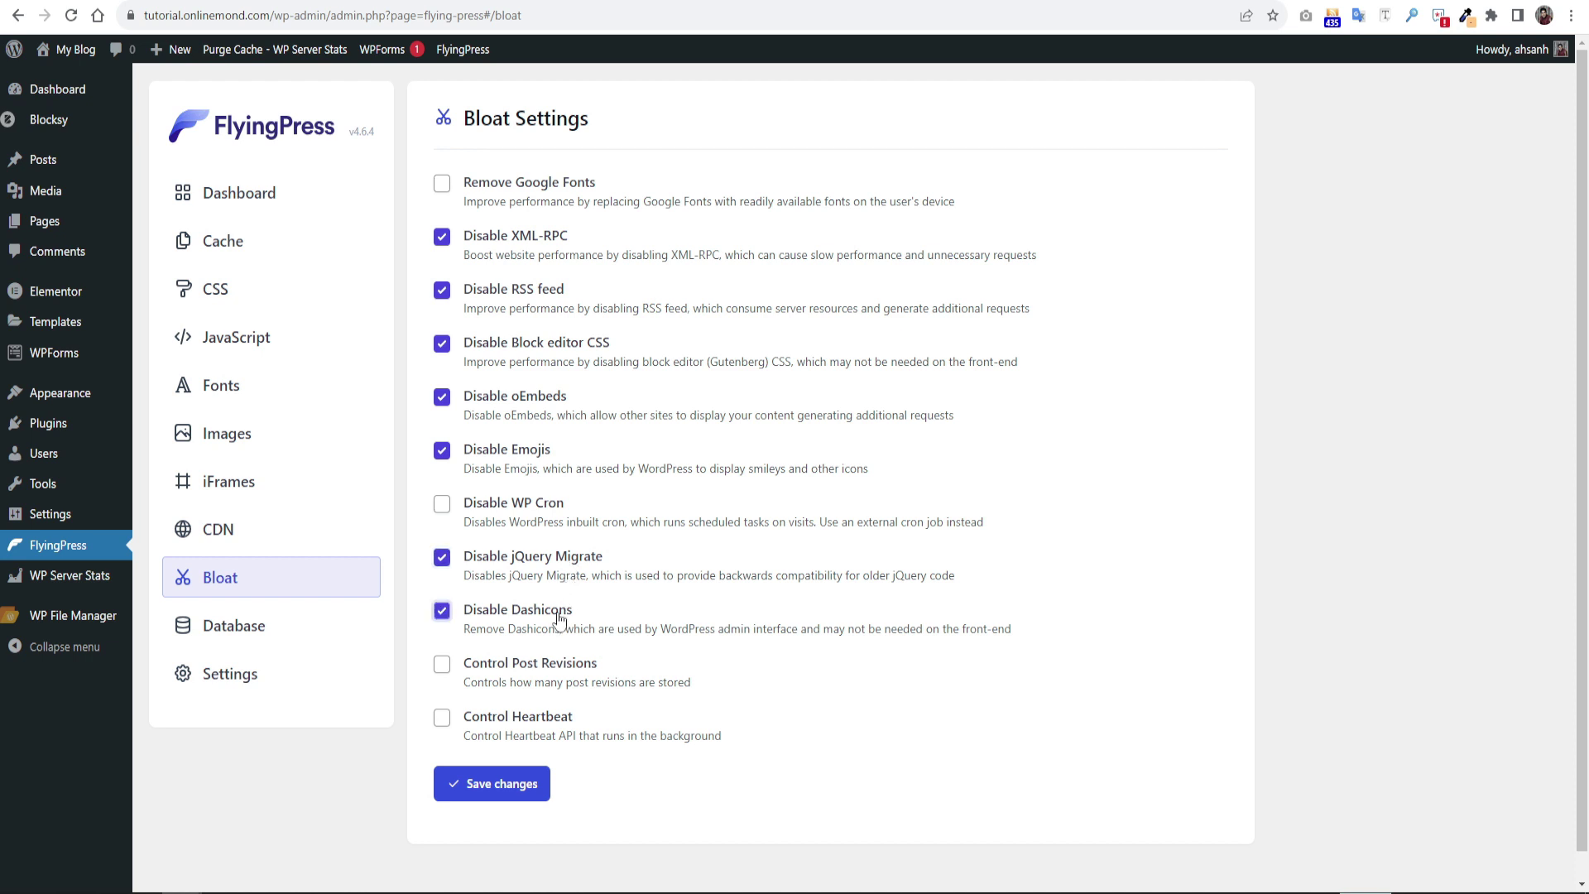
# - Cap post revisions at 10, run Heartbeat only while editing every 60 seconds, and save
pyautogui.click(530, 668)
pyautogui.scroll(-1, 535, 679)
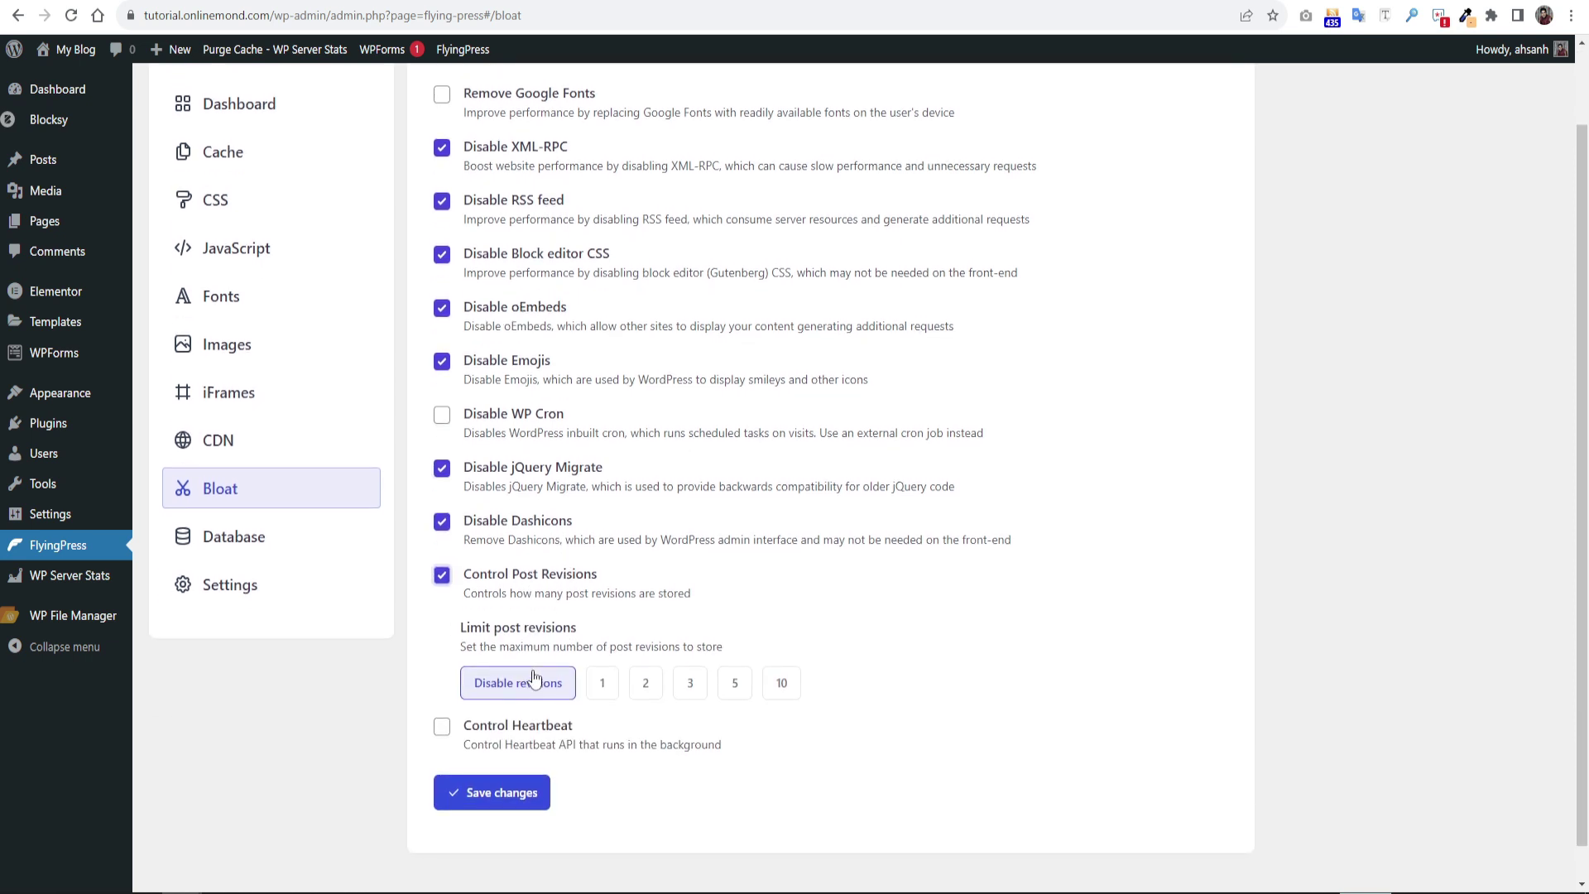
pyautogui.click(779, 686)
pyautogui.scroll(-1, 779, 686)
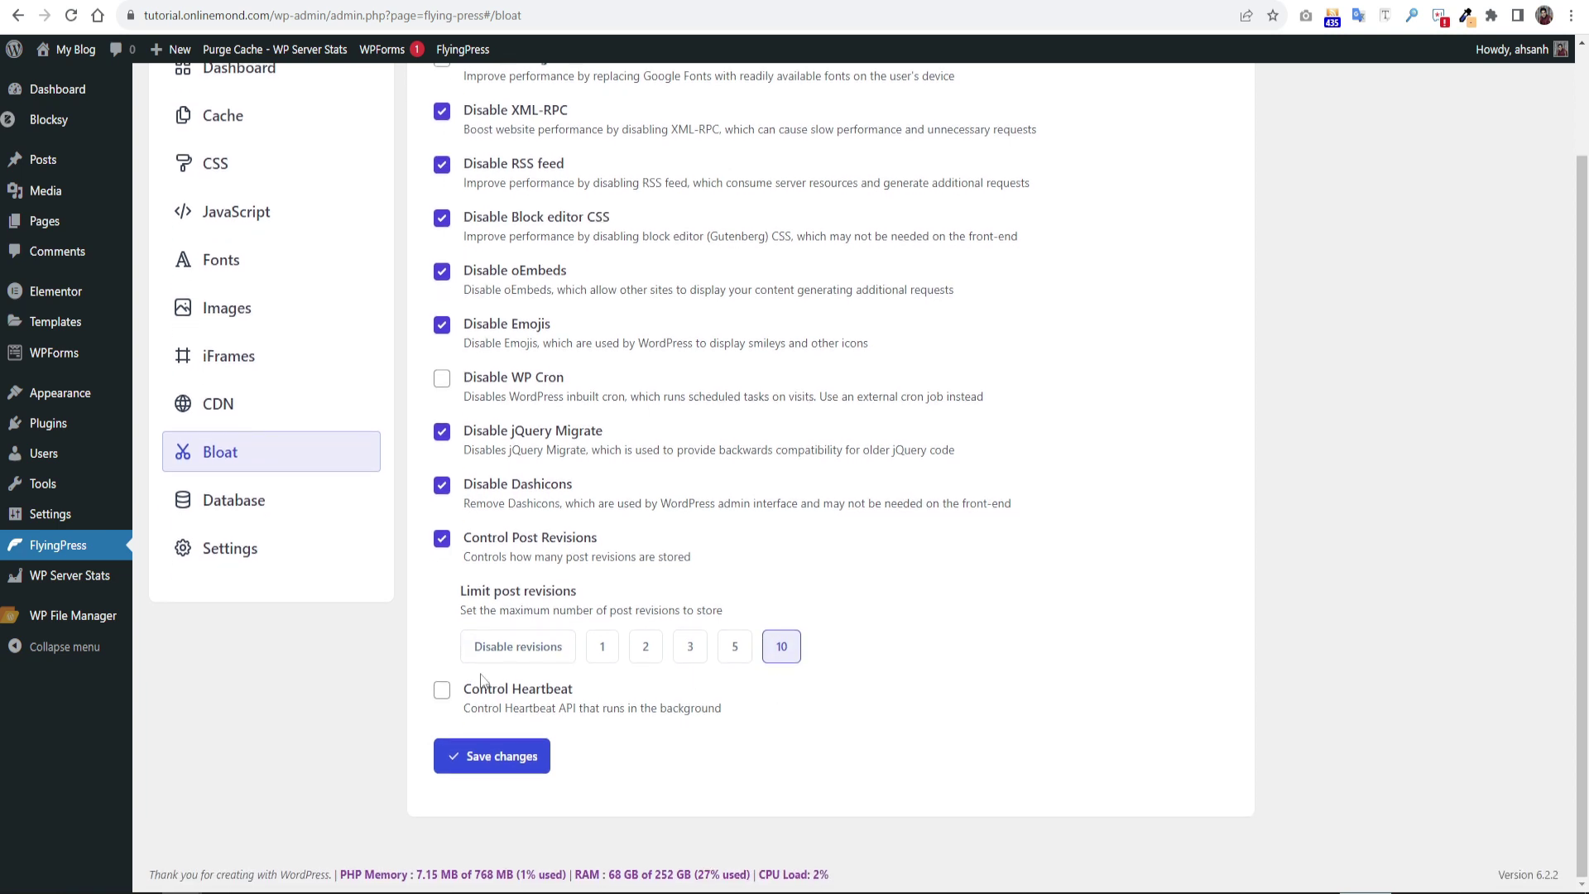
pyautogui.click(442, 691)
pyautogui.scroll(-2, 722, 644)
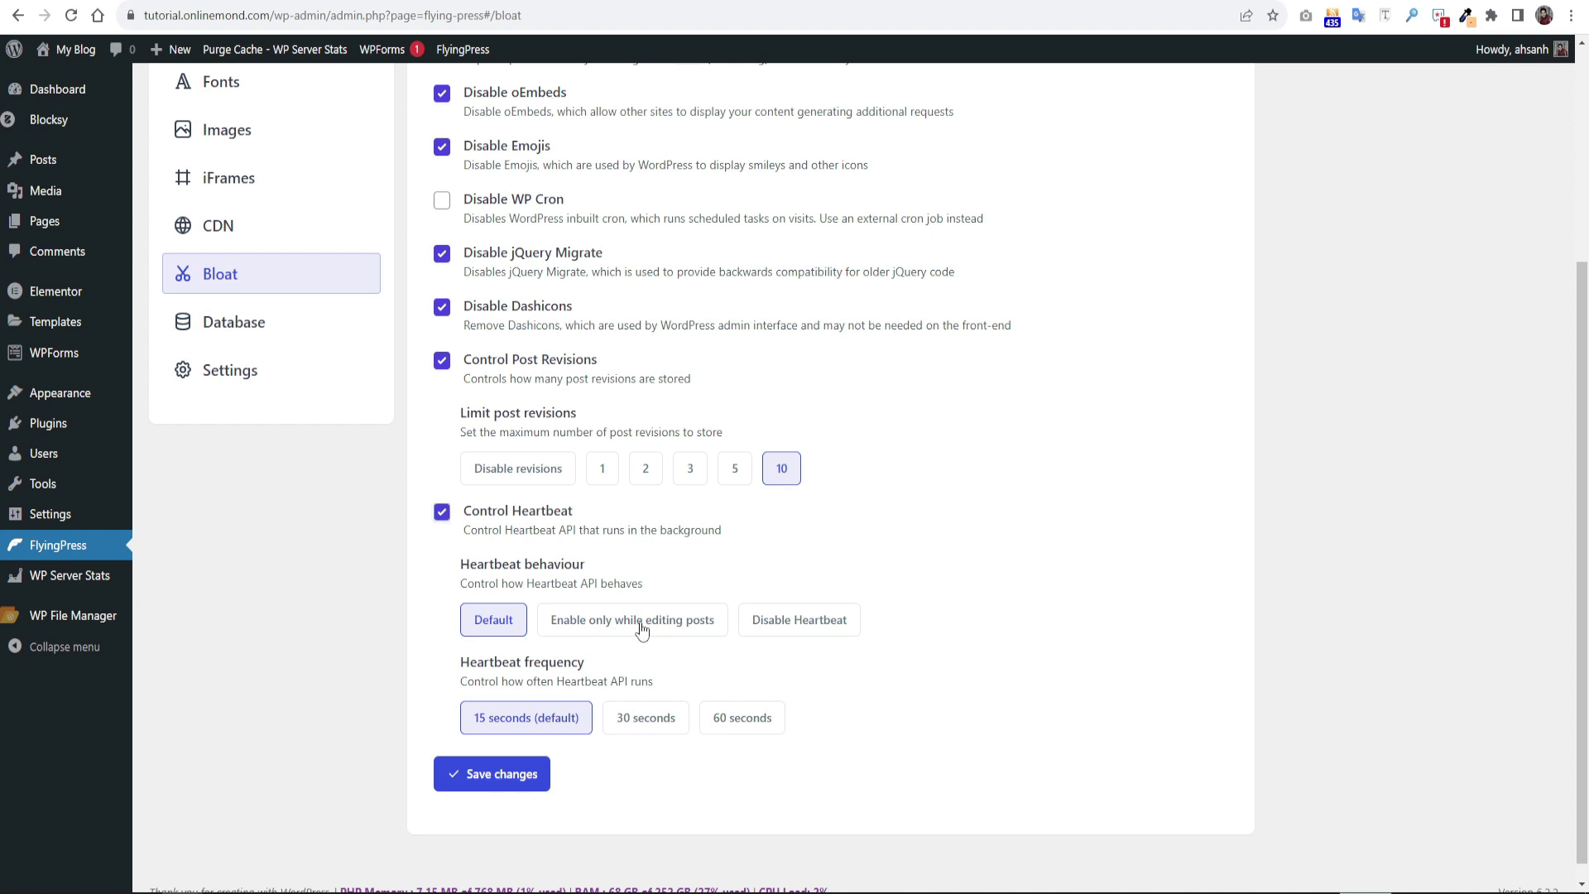
pyautogui.click(635, 629)
pyautogui.click(743, 720)
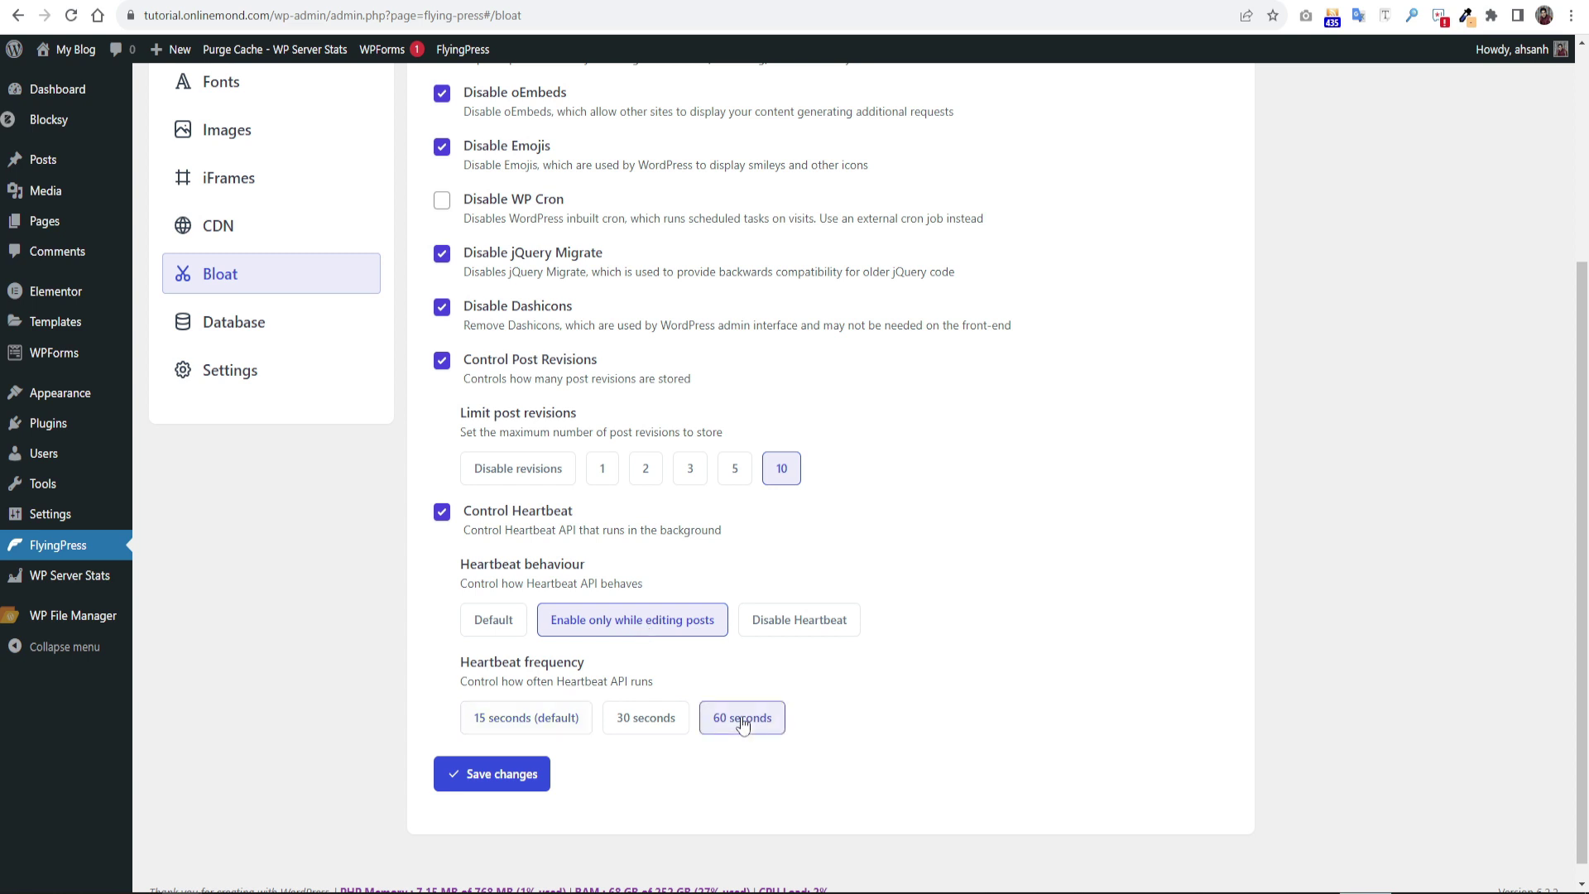
pyautogui.click(495, 781)
pyautogui.scroll(2, 1250, 602)
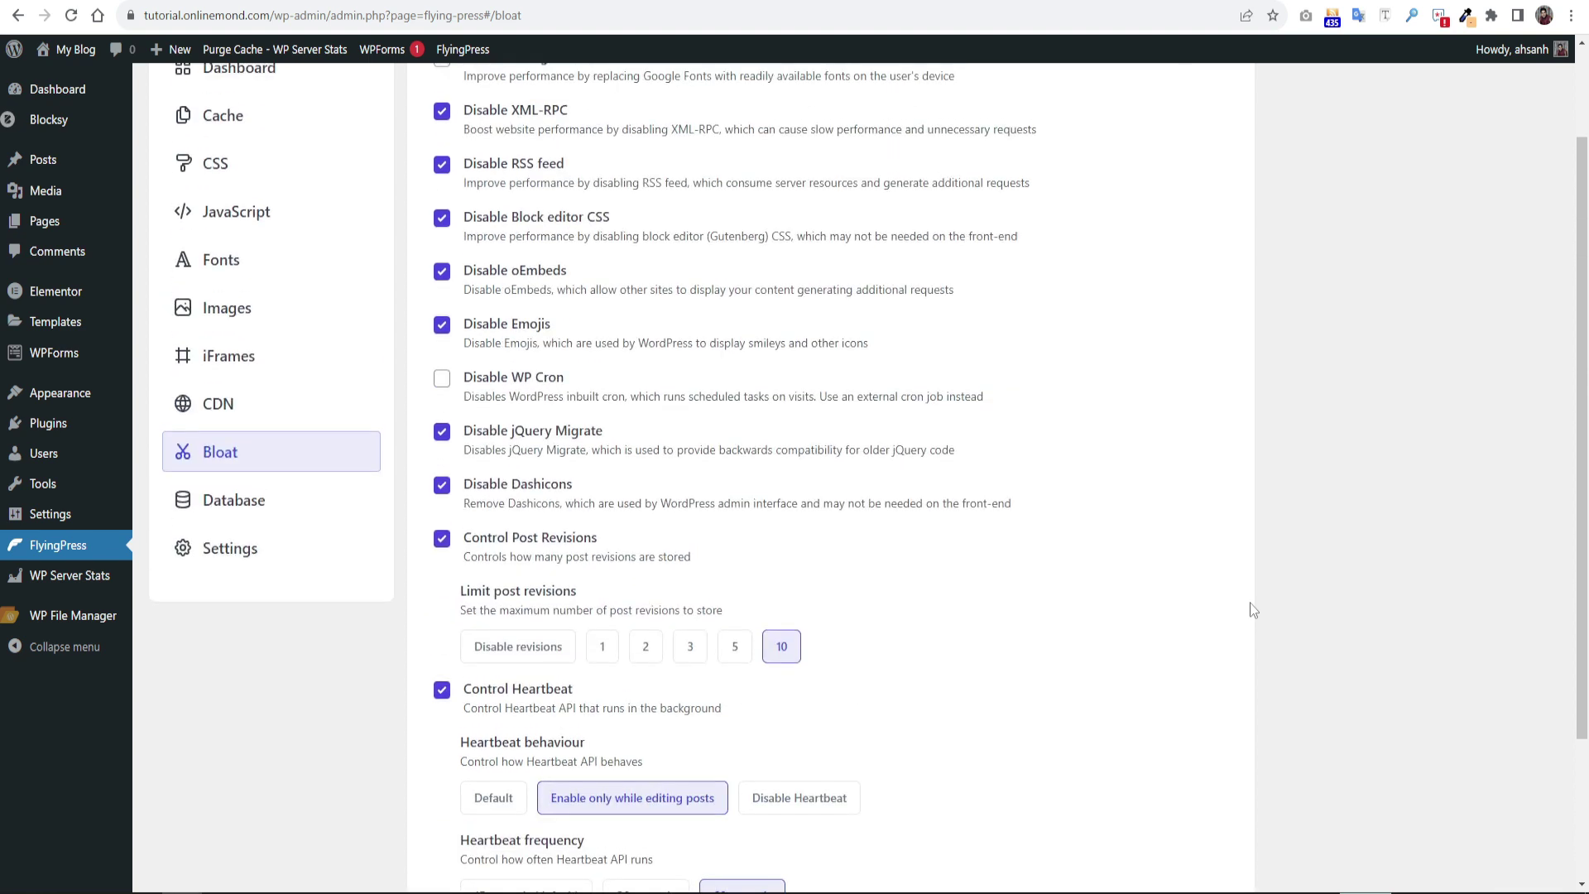
# - In Database settings, include revisions, drafts, trash, spam, transients and table optimization in cleanup, then save
pyautogui.click(221, 510)
pyautogui.click(442, 281)
pyautogui.click(442, 316)
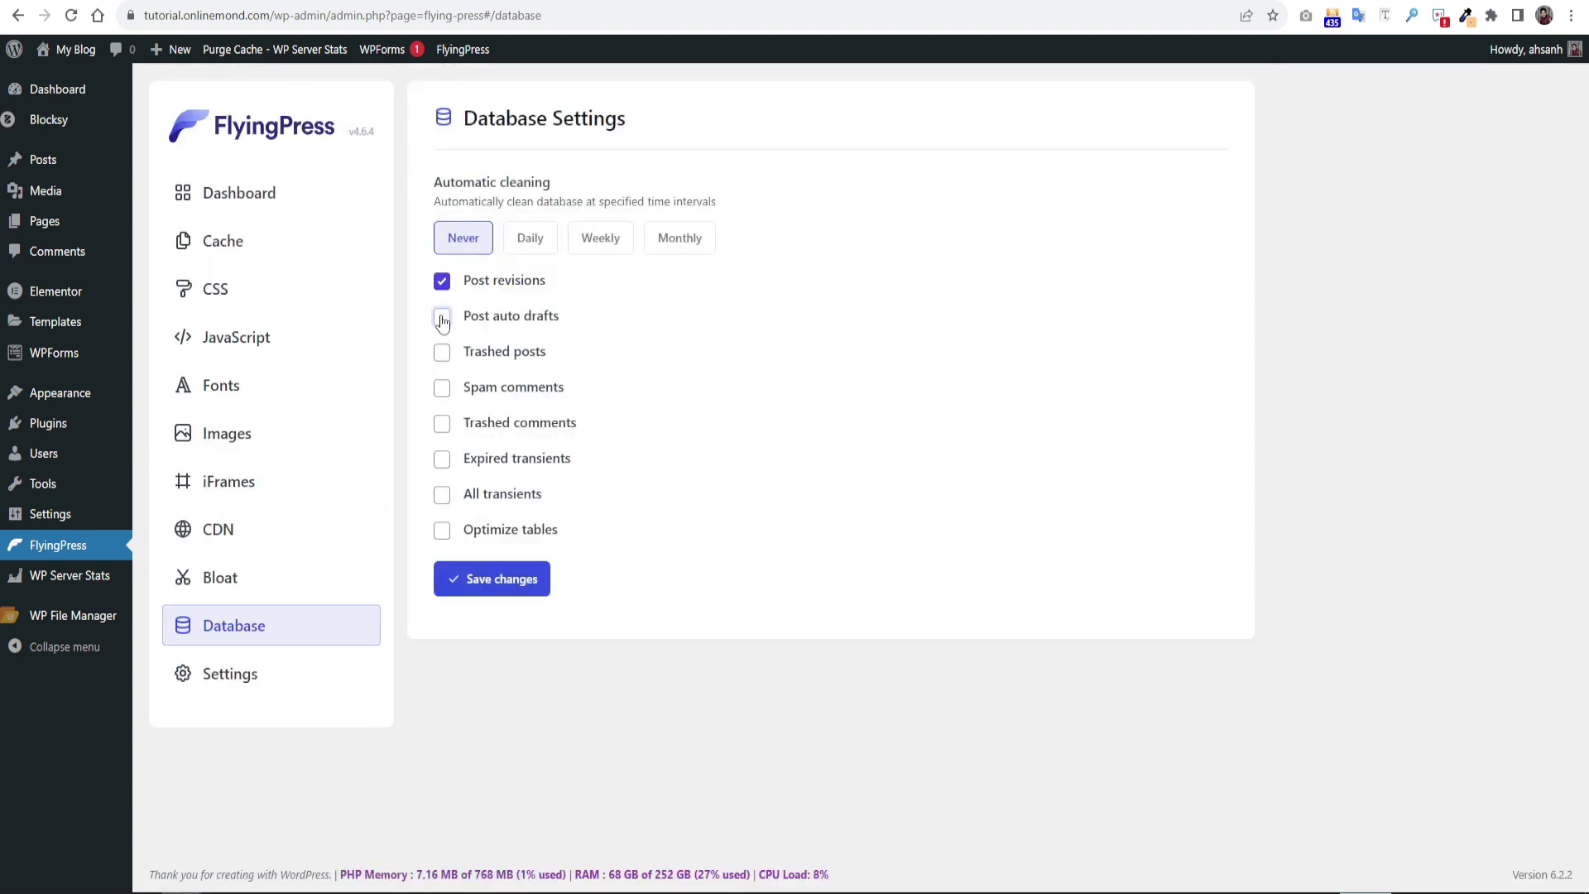
pyautogui.click(442, 351)
pyautogui.click(442, 388)
pyautogui.click(442, 423)
pyautogui.click(442, 459)
pyautogui.click(442, 494)
pyautogui.click(442, 531)
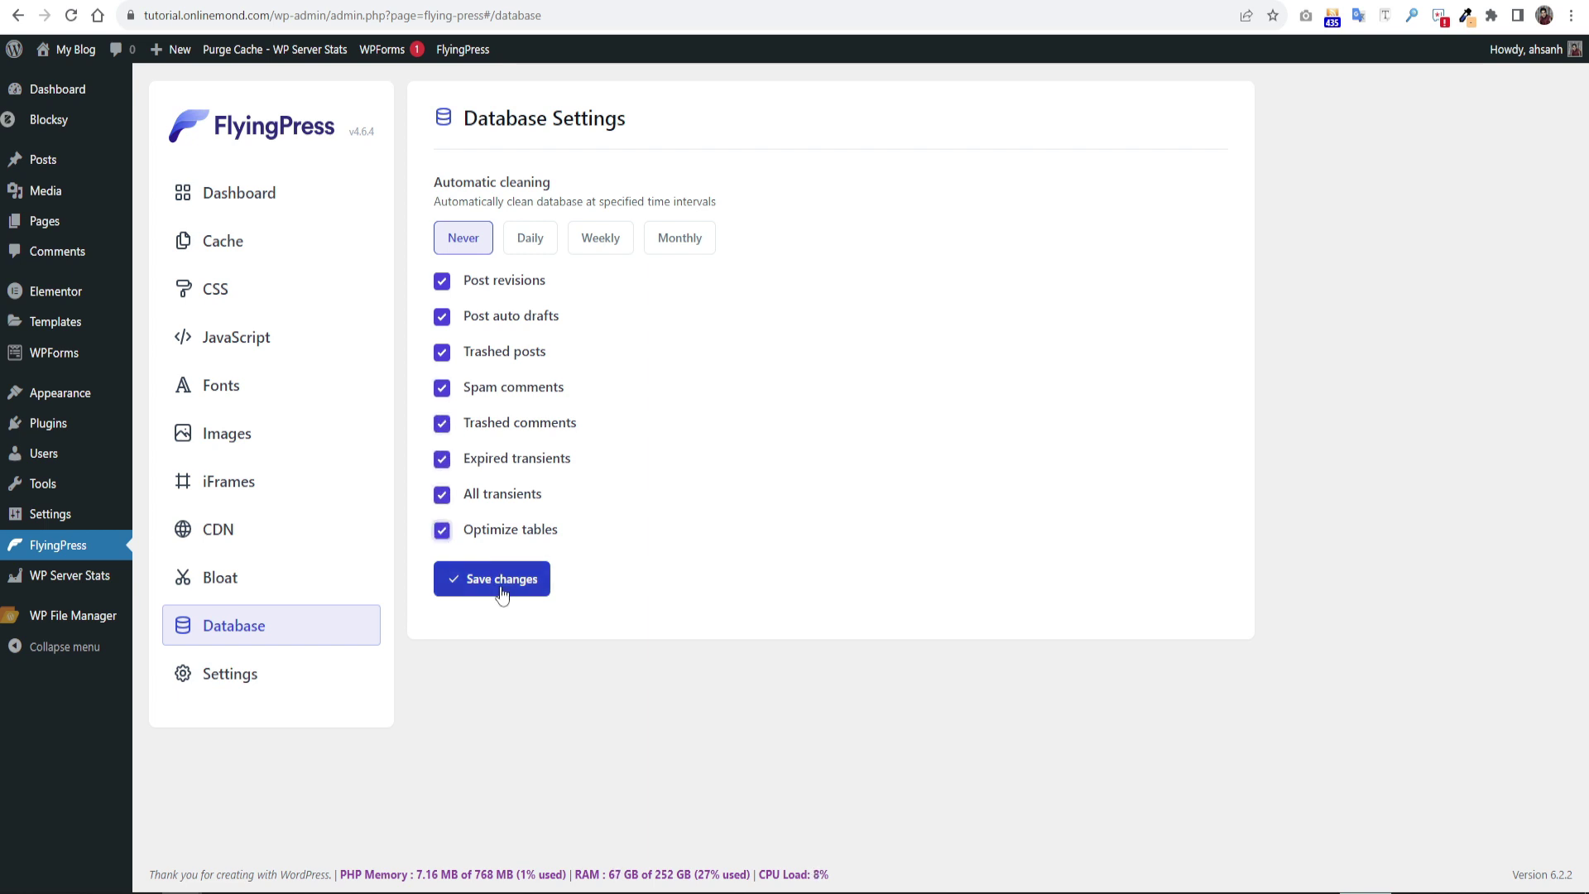
pyautogui.click(501, 589)
# - Set automatic database cleaning to Never and save the settings again
pyautogui.click(596, 245)
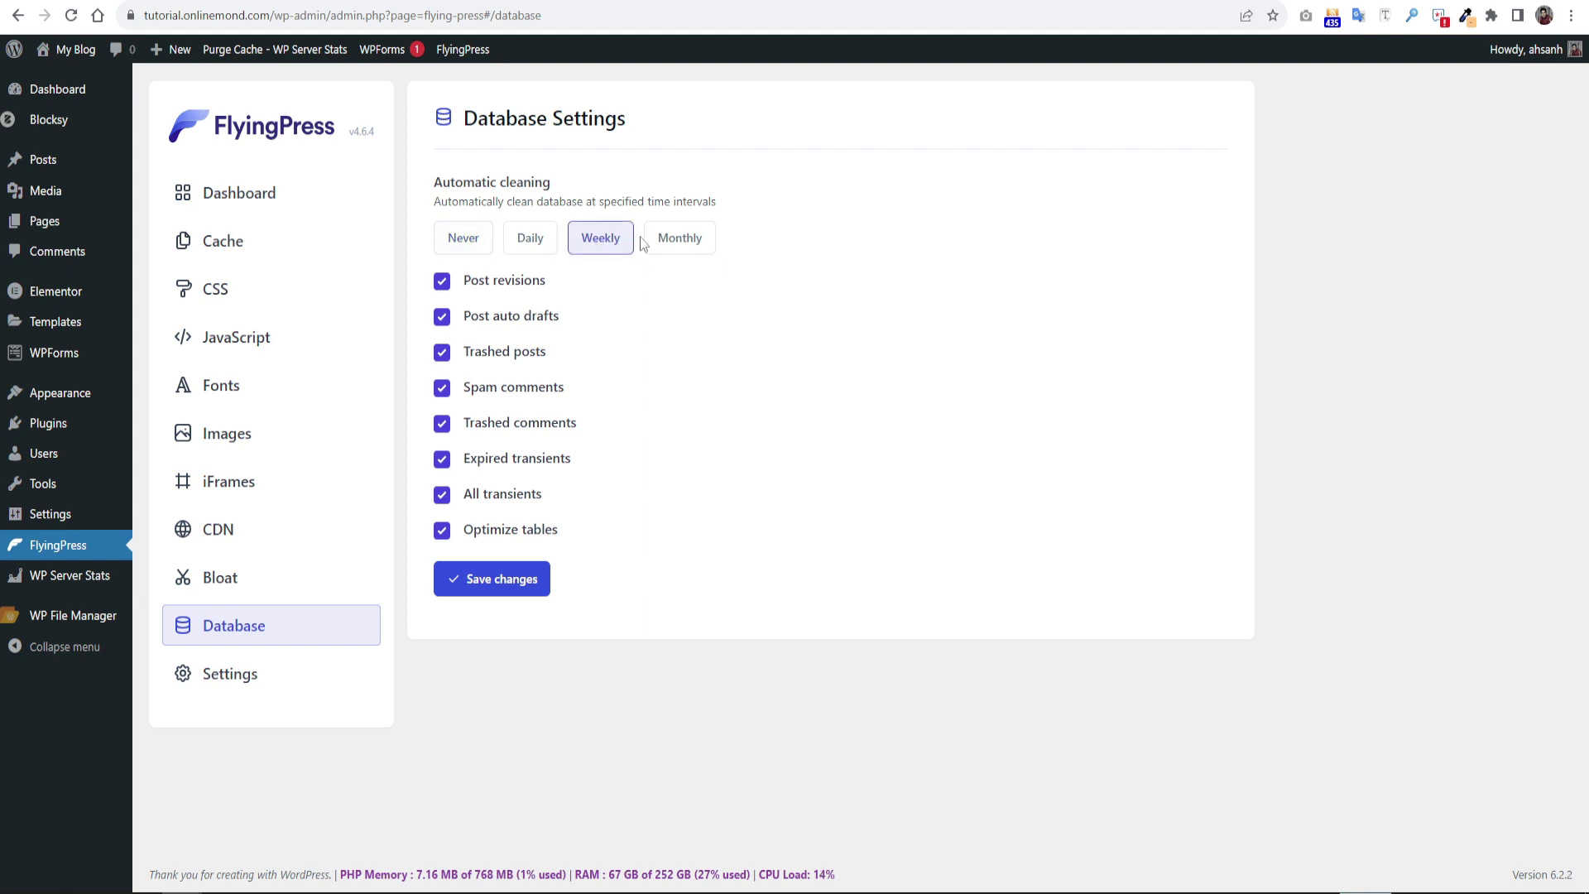
pyautogui.click(682, 242)
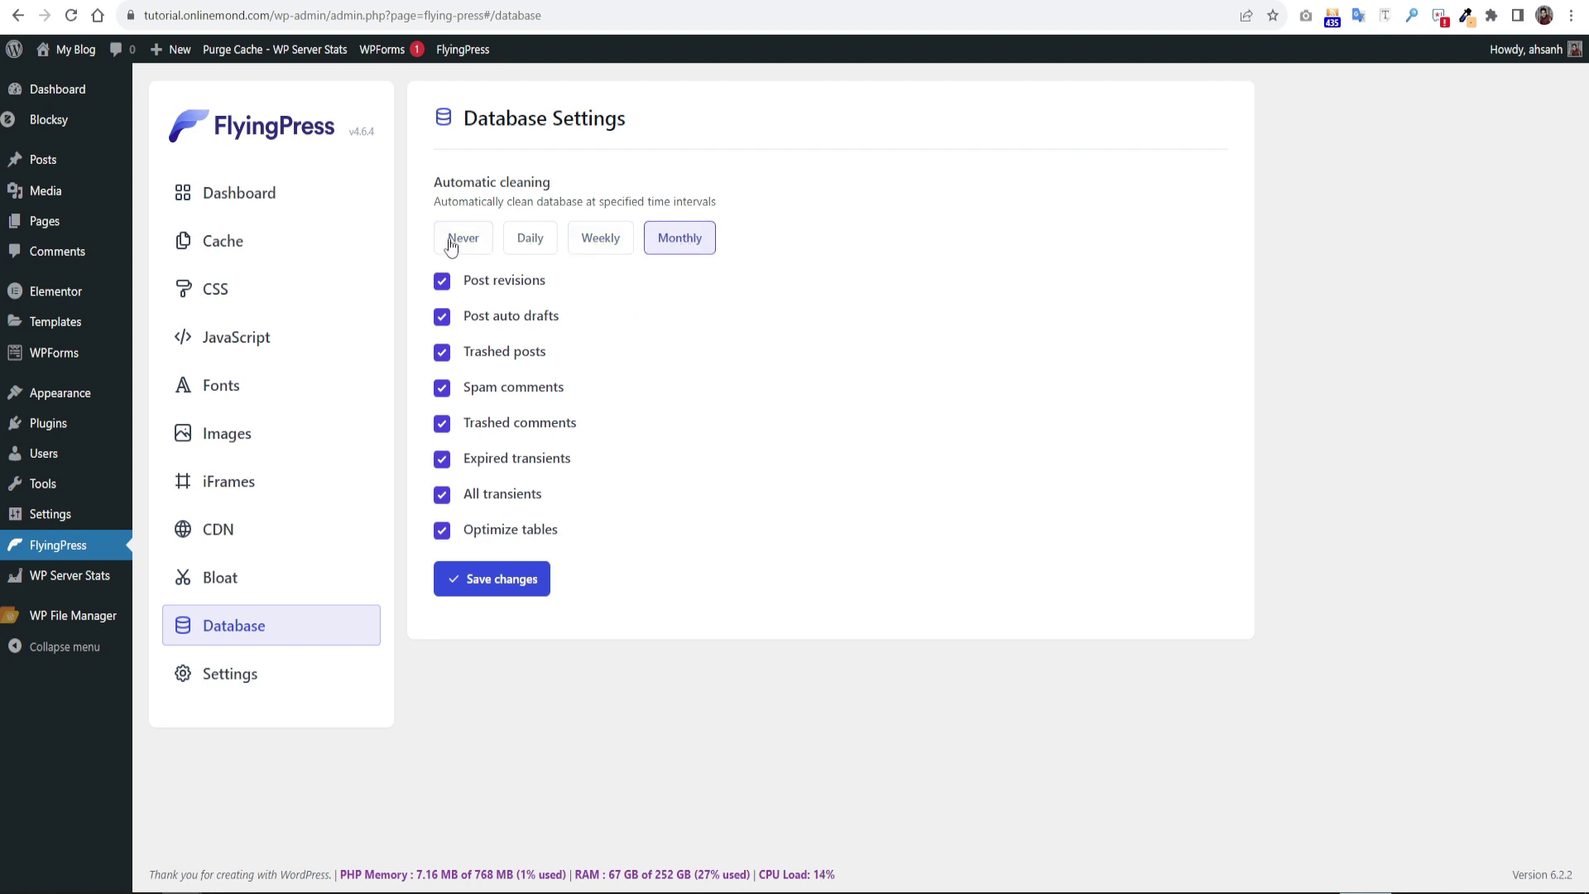
pyautogui.click(451, 242)
pyautogui.click(497, 586)
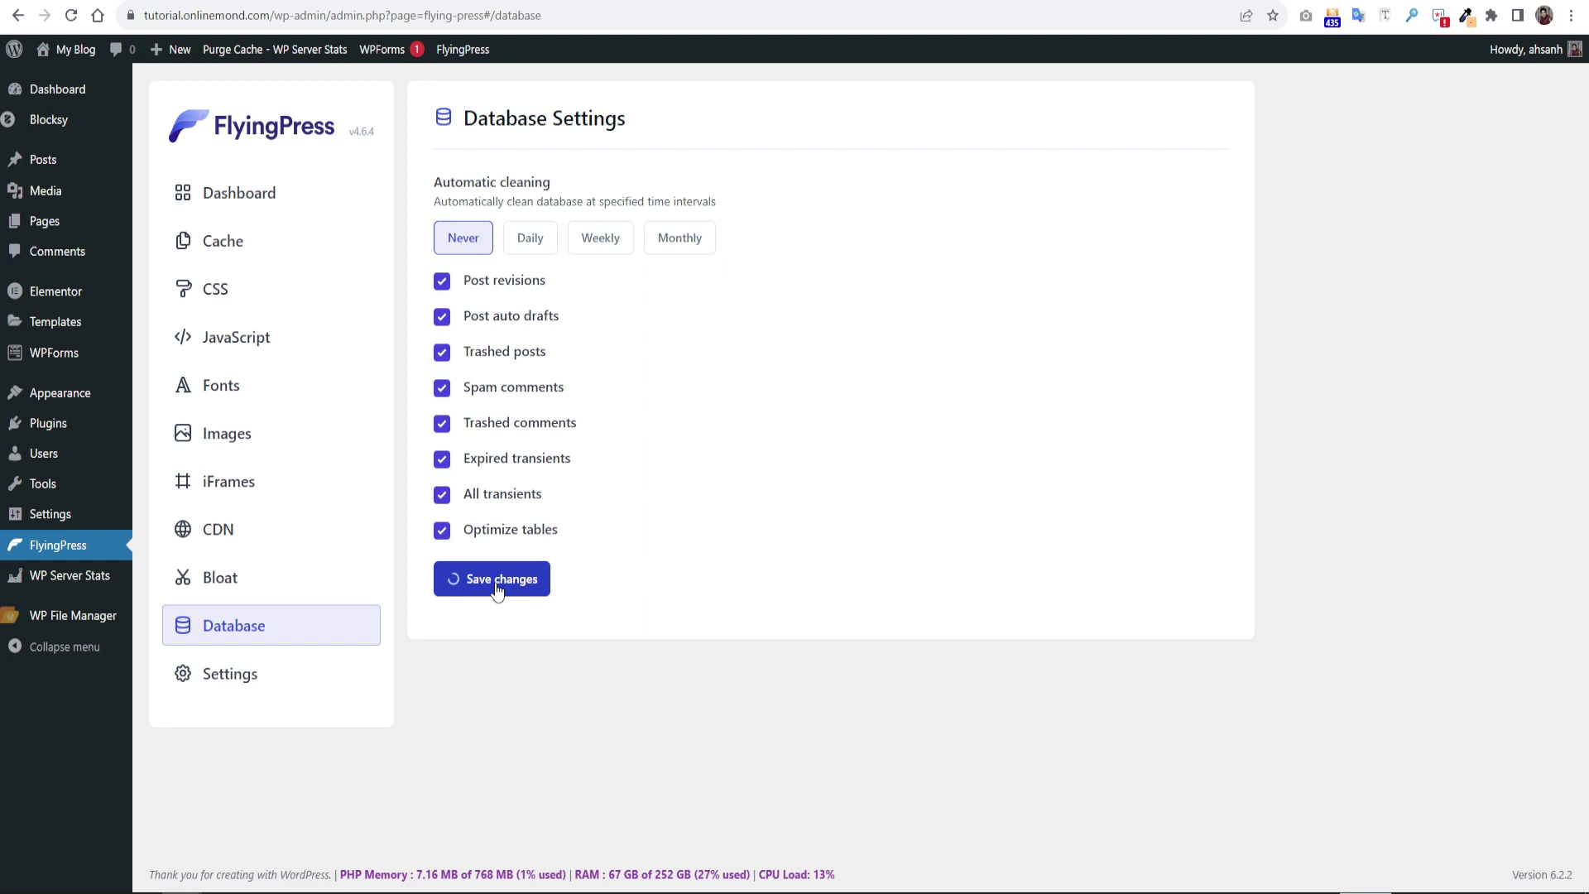
pyautogui.click(255, 677)
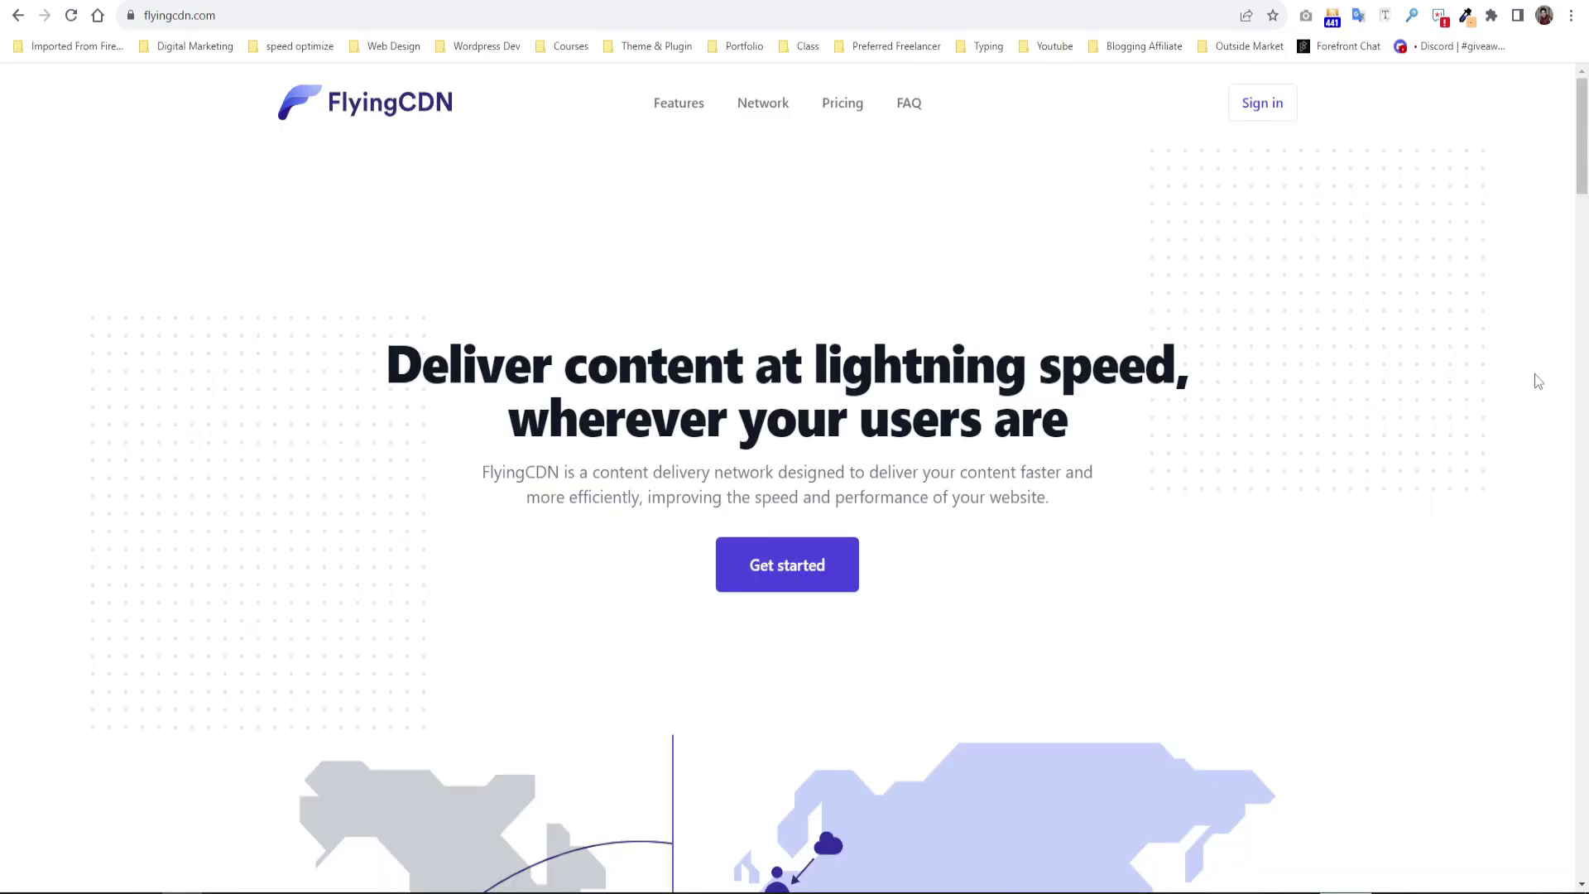
# - Compare the with/without FlyingCDN map, then scroll down to the $3 pricing and Cloudflare/RocketCDN comparison
pyautogui.scroll(-5, 1538, 382)
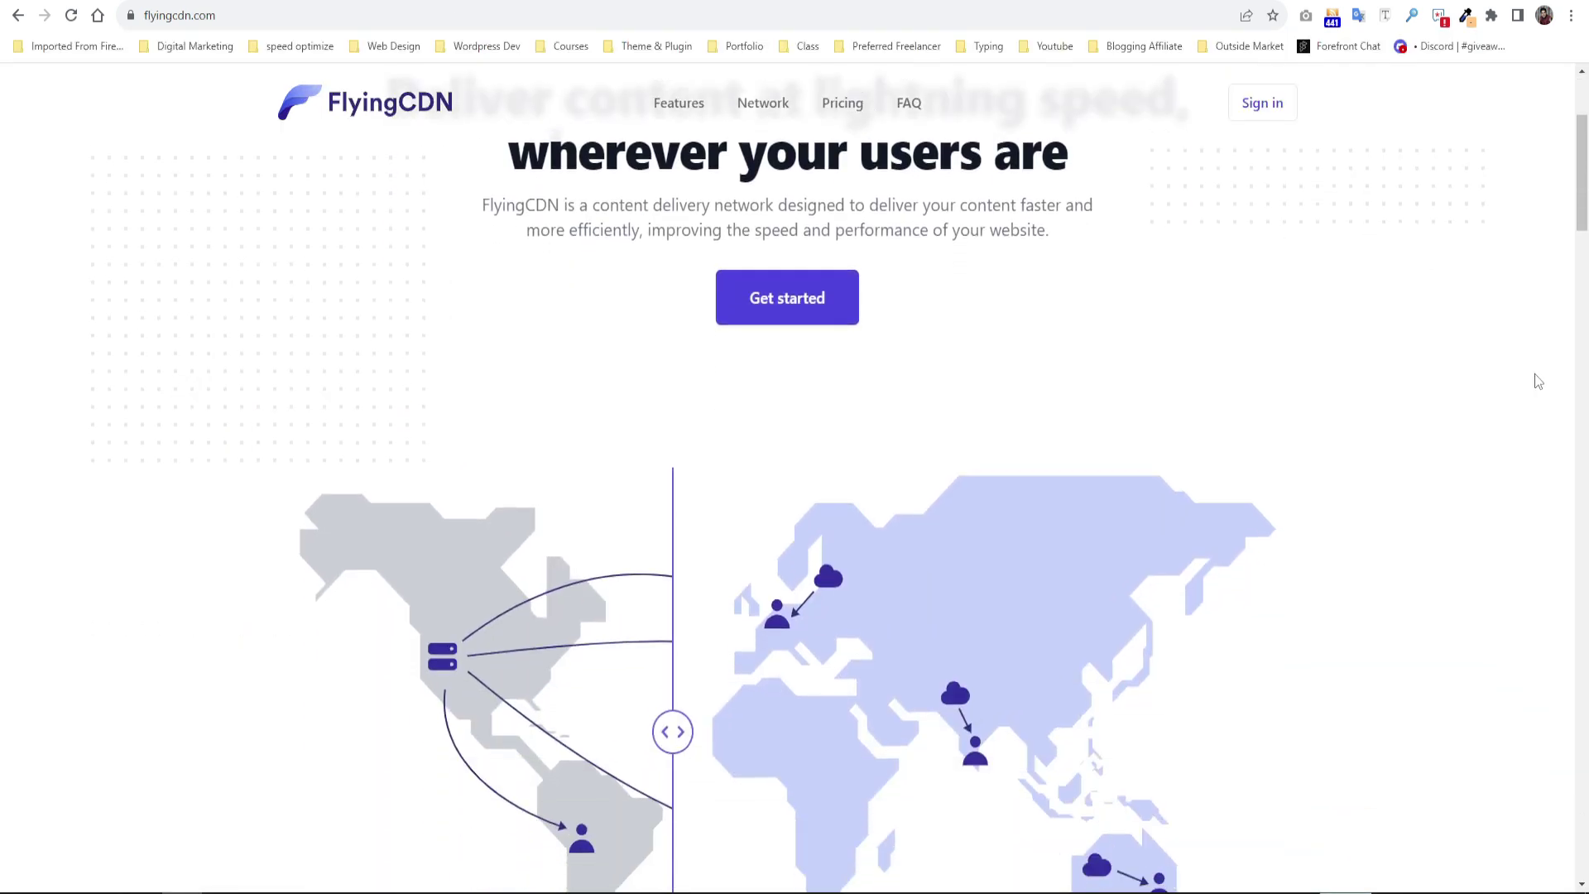
pyautogui.moveTo(770, 488); pyautogui.dragTo(1383, 642)
pyautogui.scroll(-7, 1415, 653)
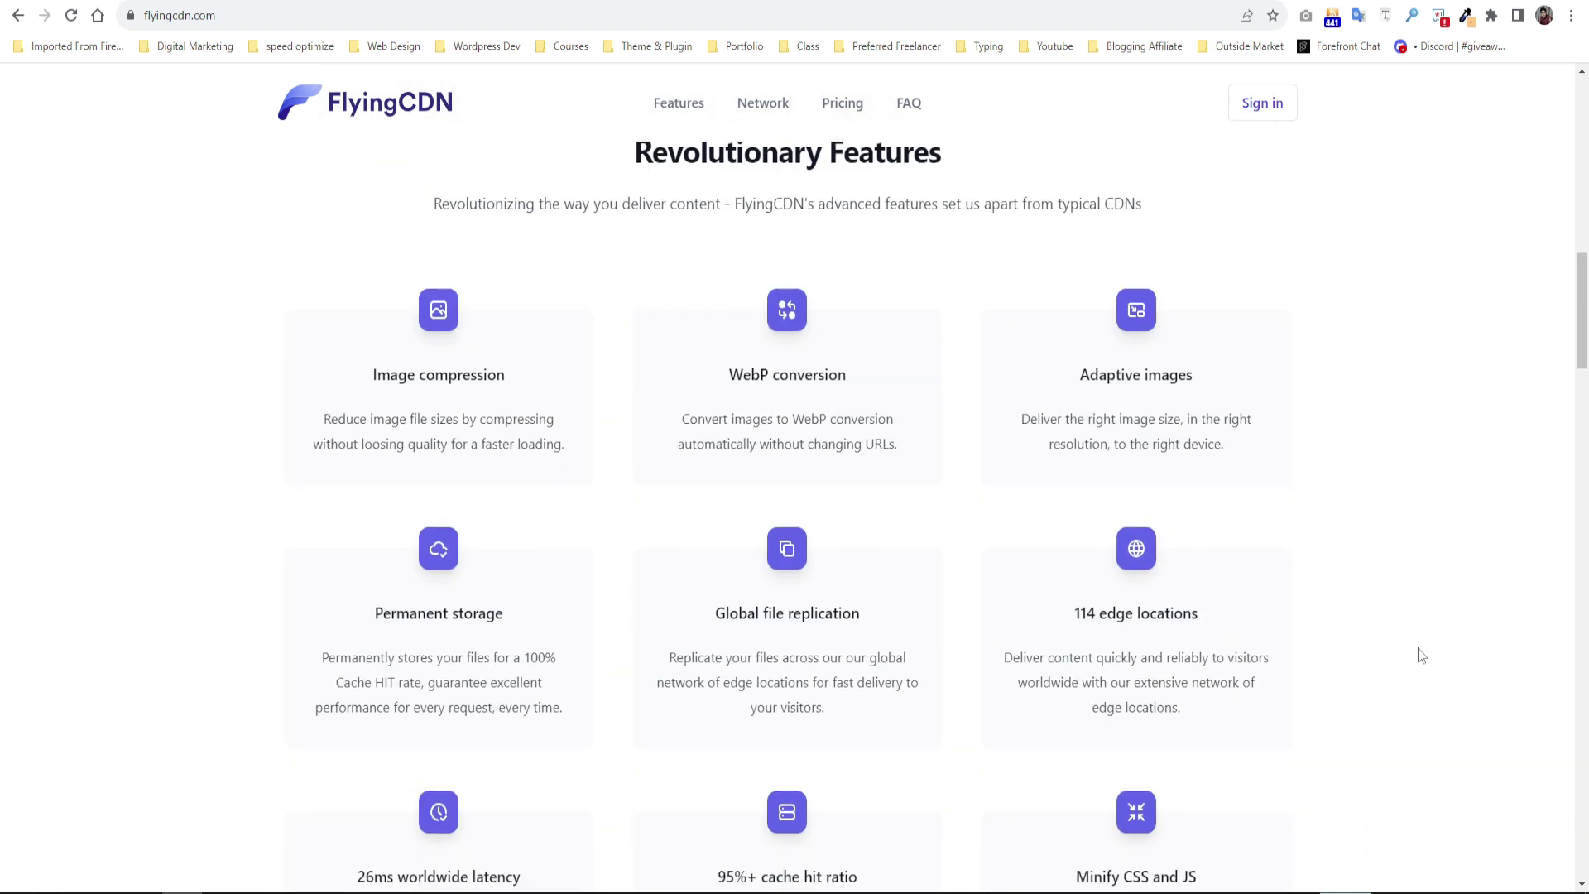
pyautogui.scroll(-1, 1421, 656)
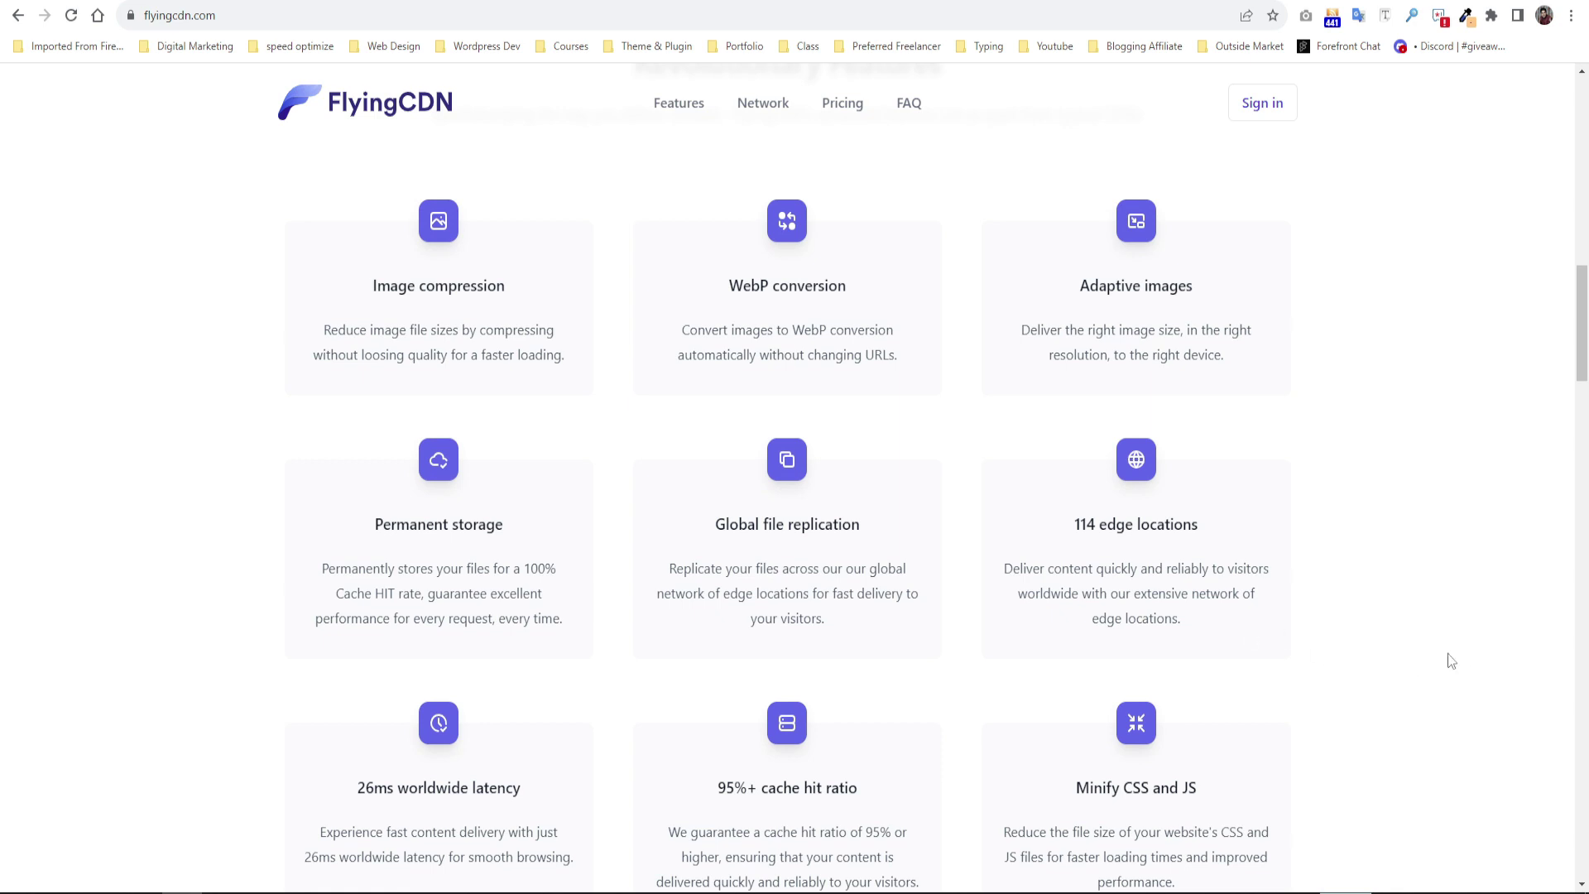
pyautogui.scroll(-1, 1354, 647)
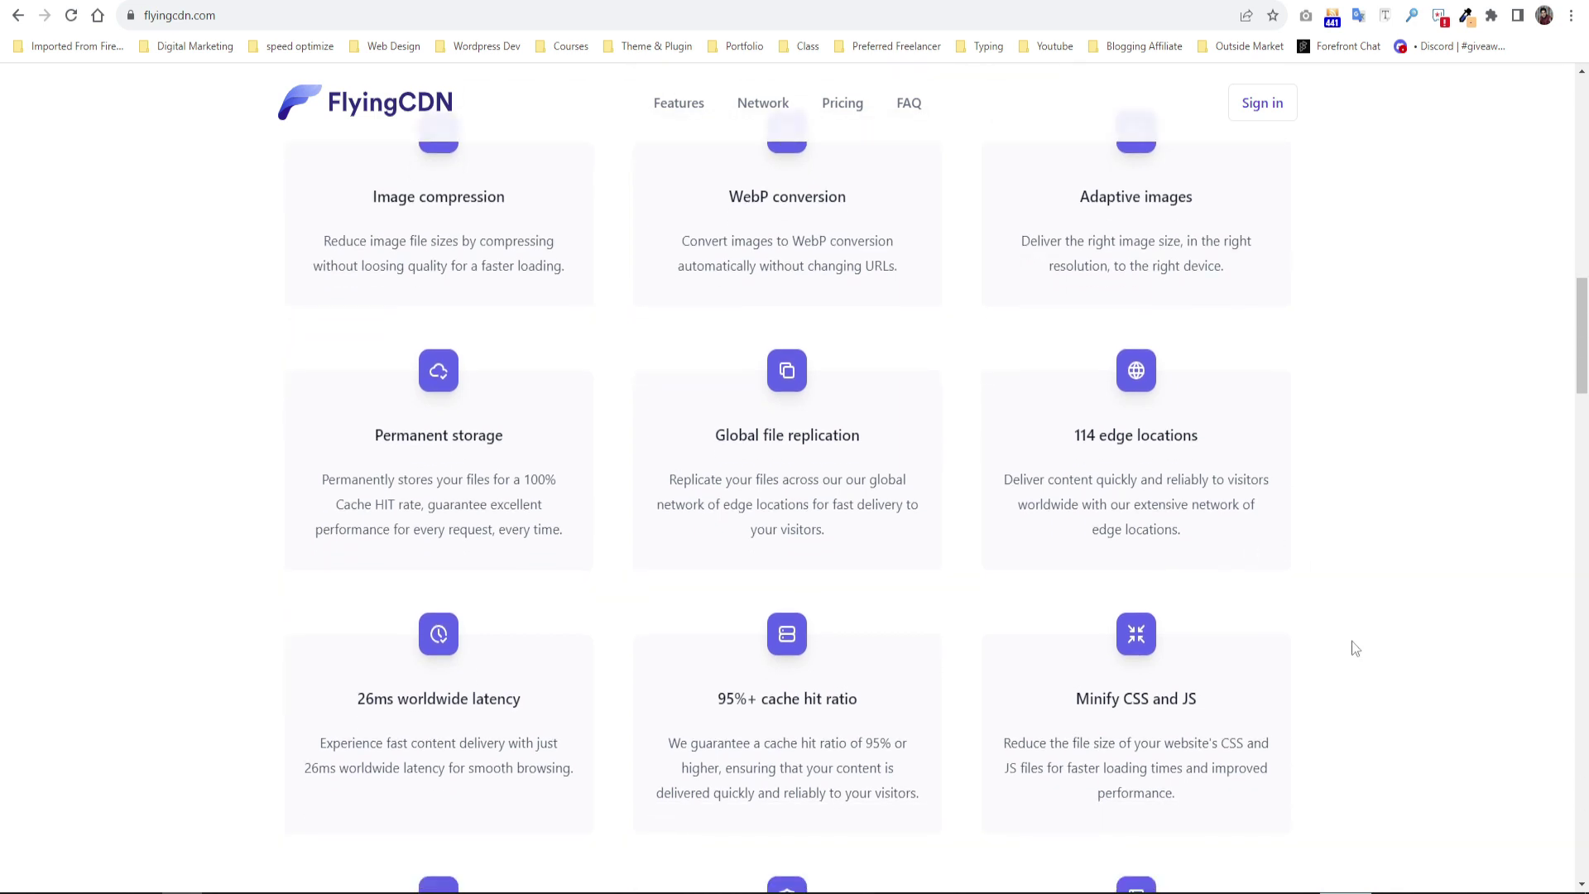
pyautogui.scroll(-8, 1353, 643)
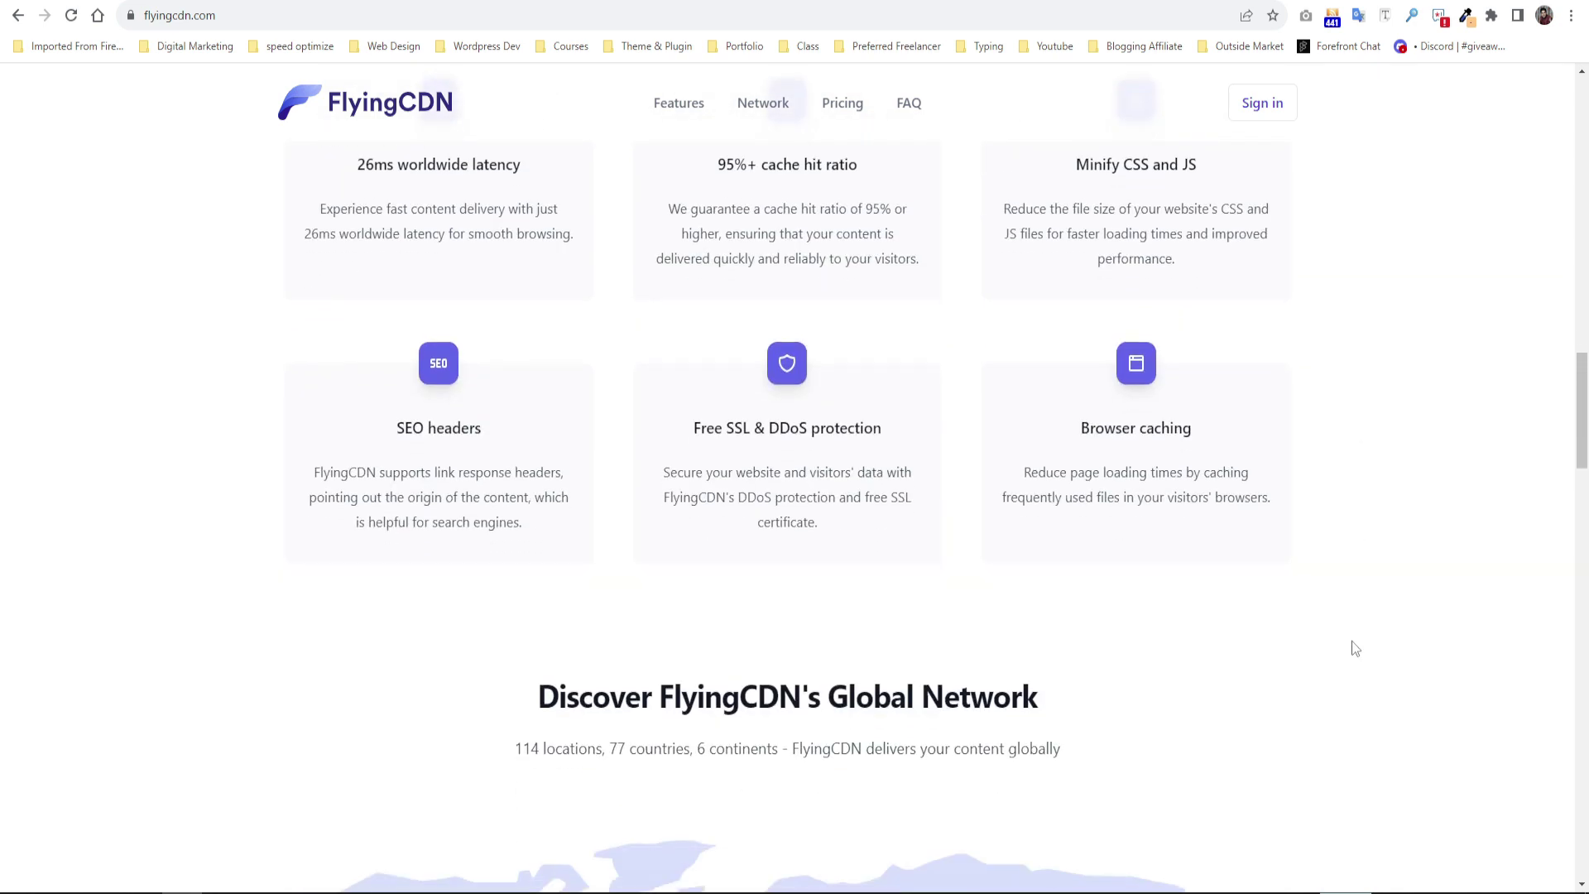
pyautogui.scroll(-12, 1123, 472)
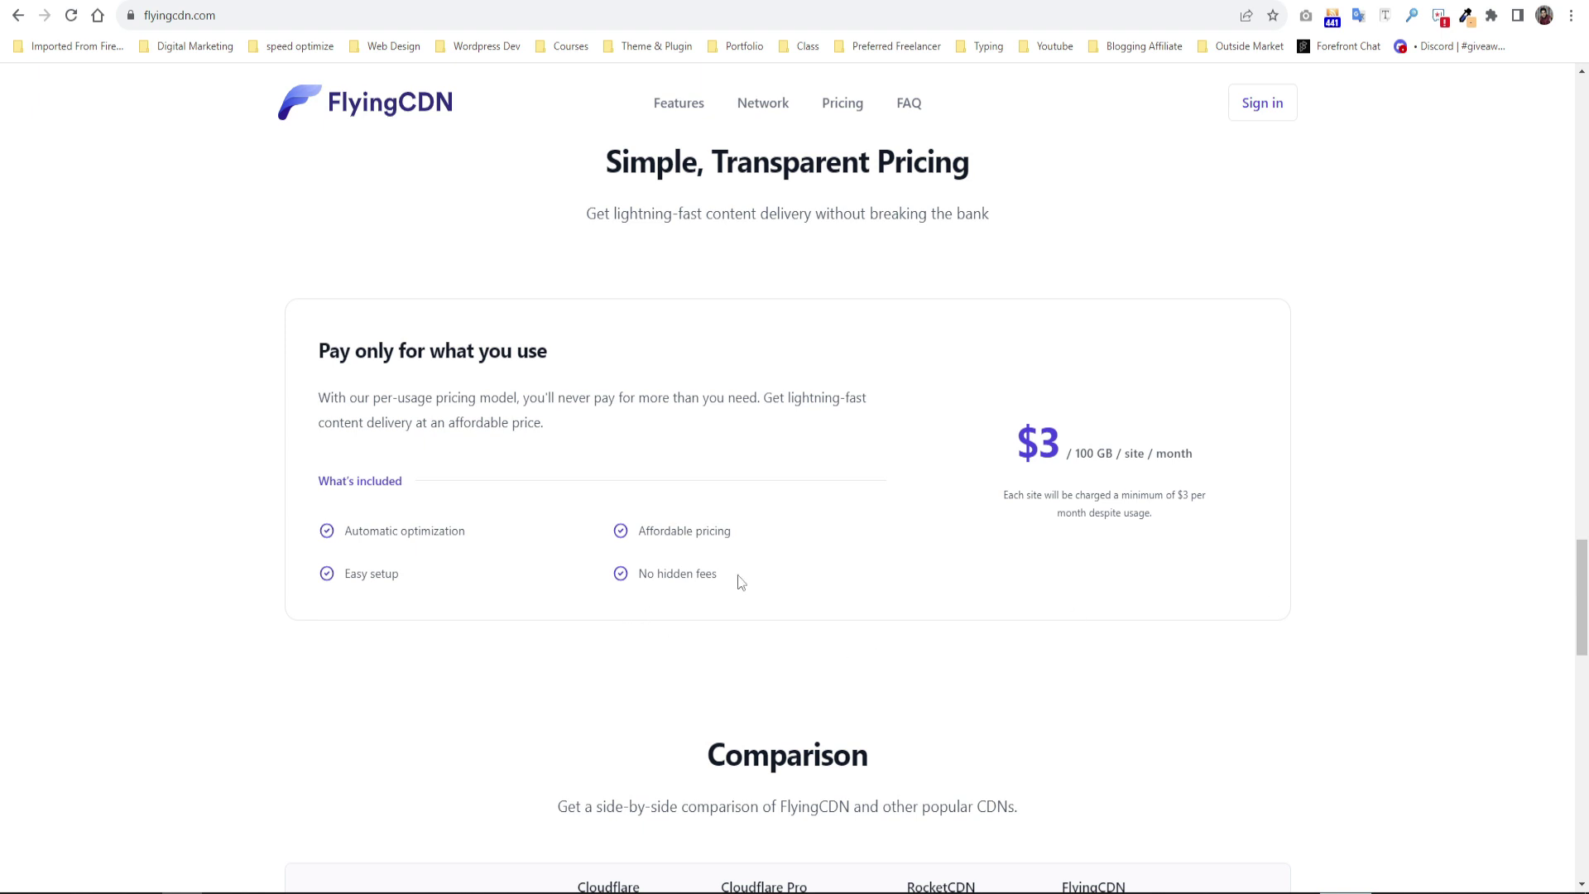
pyautogui.scroll(-2, 1293, 648)
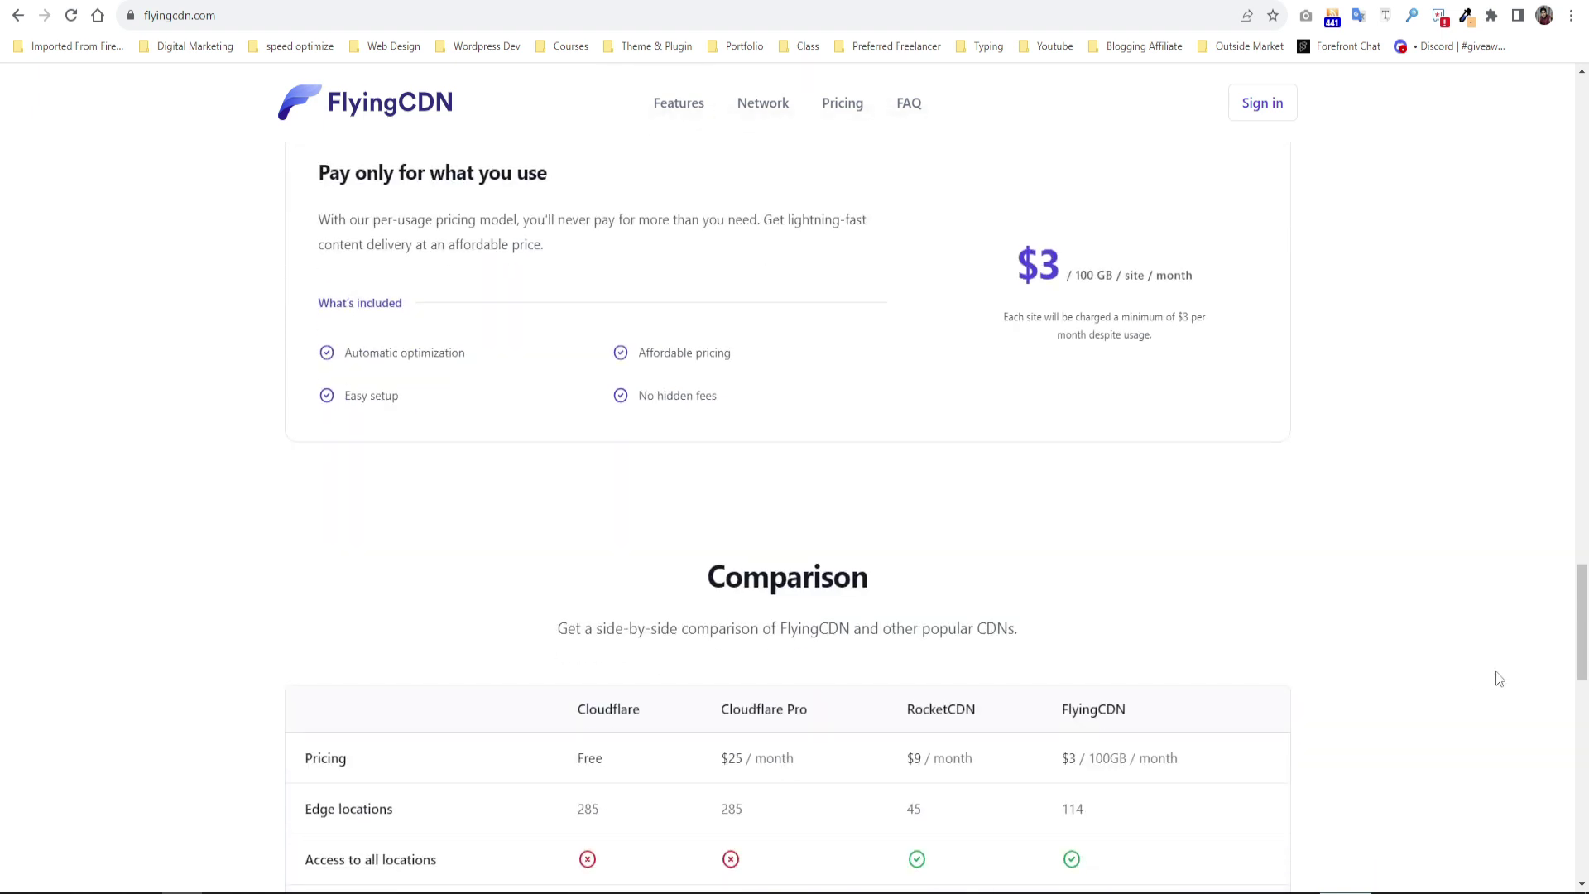
pyautogui.scroll(-3, 1499, 679)
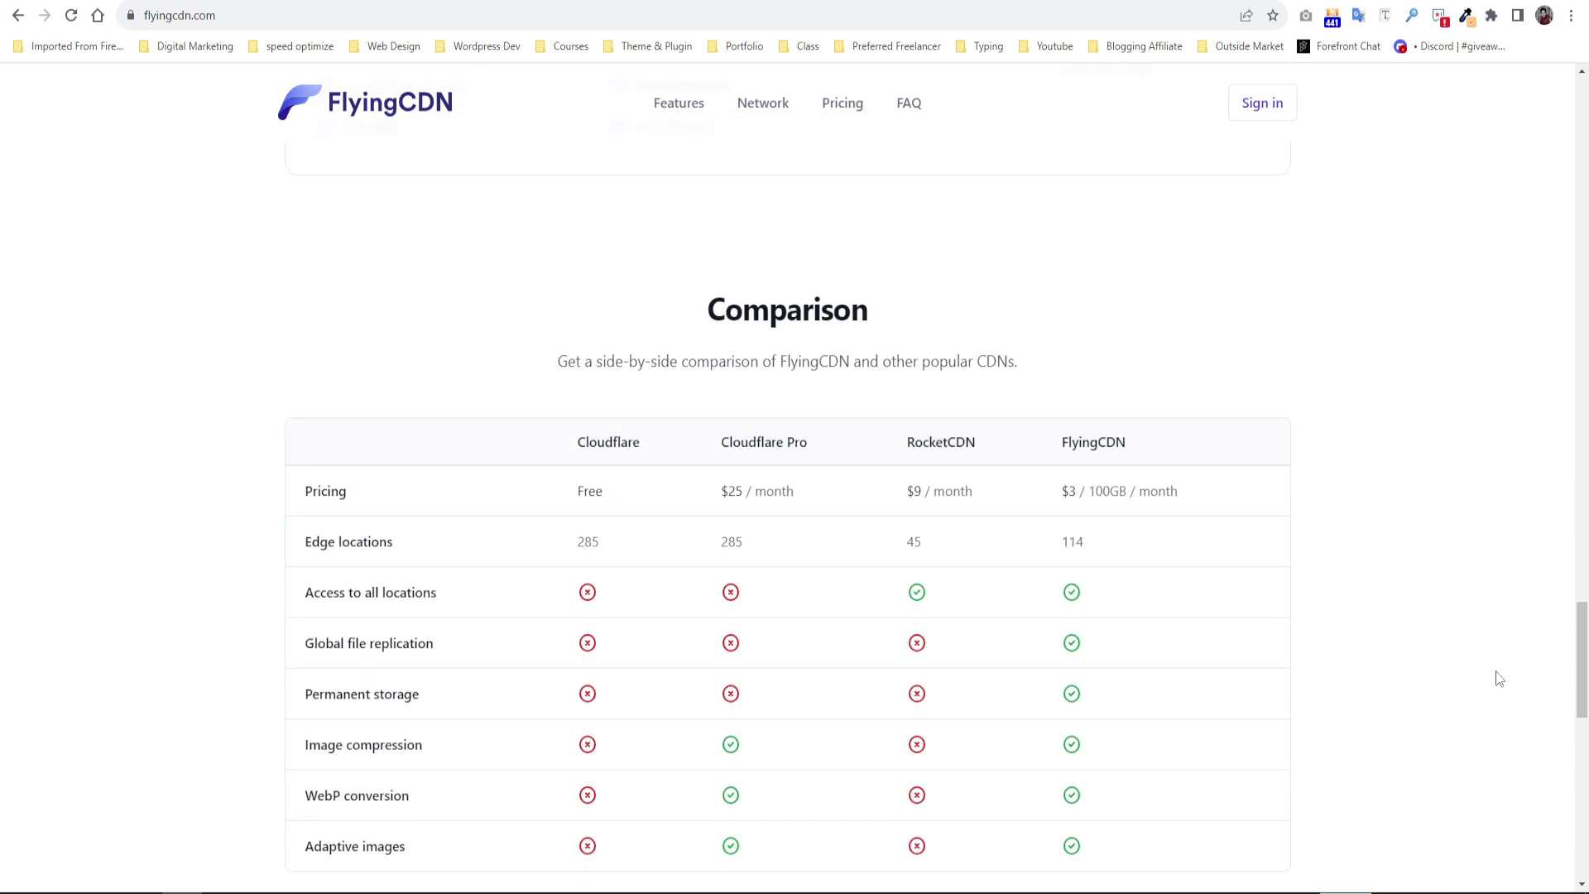
pyautogui.scroll(-1, 1499, 679)
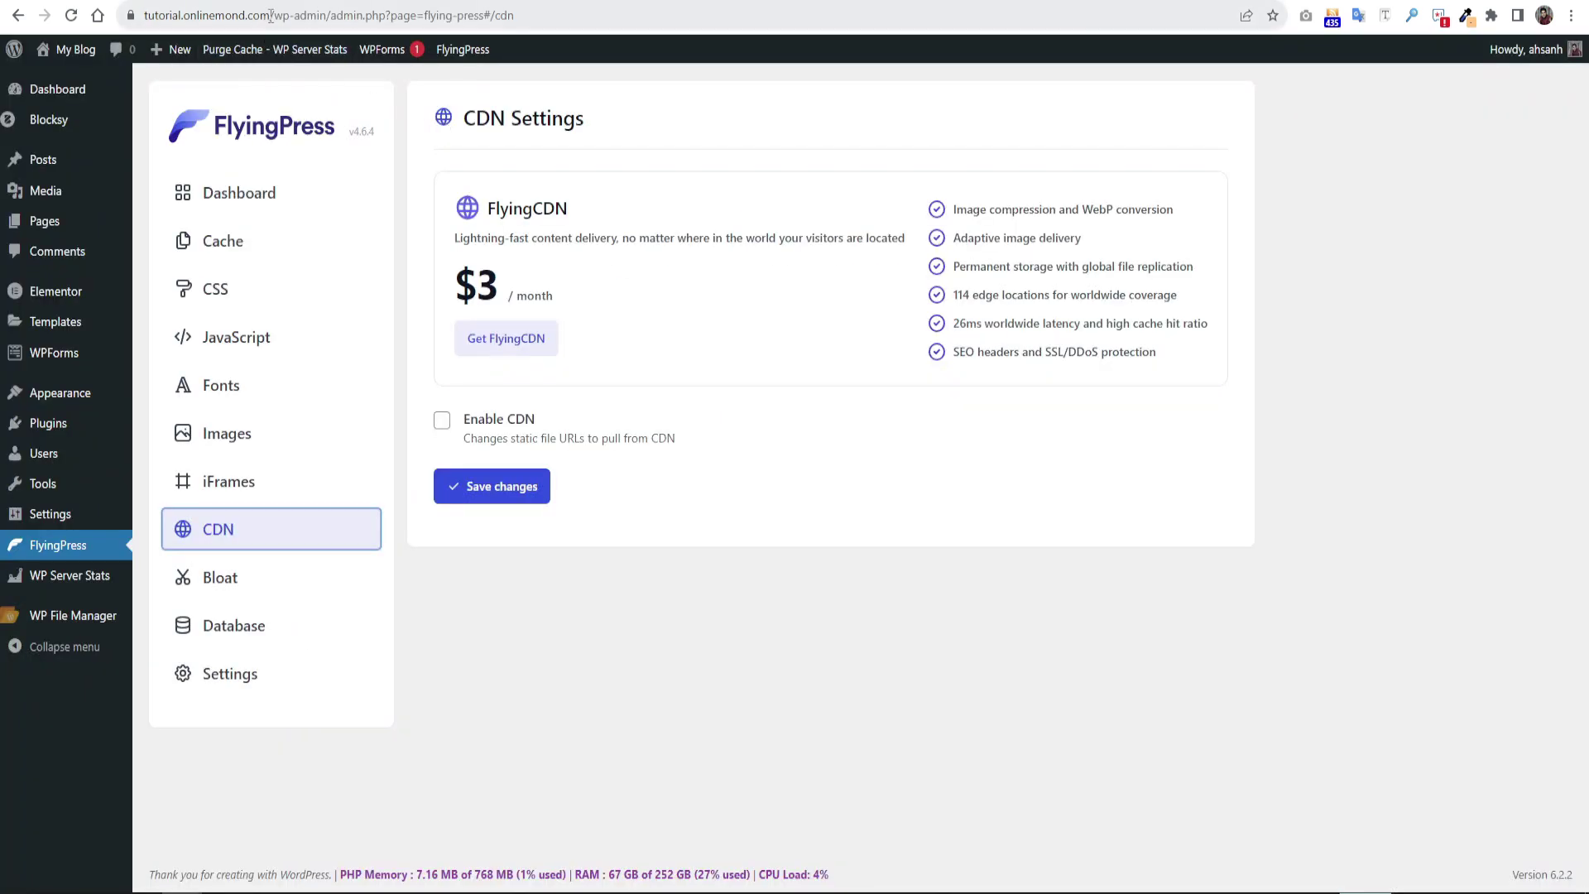
# - Select the site's domain in the address bar, then tick Enable CDN in FlyingPress
pyautogui.moveTo(270, 15); pyautogui.dragTo(144, 15)
pyautogui.hotkey('ctrl', 'c')
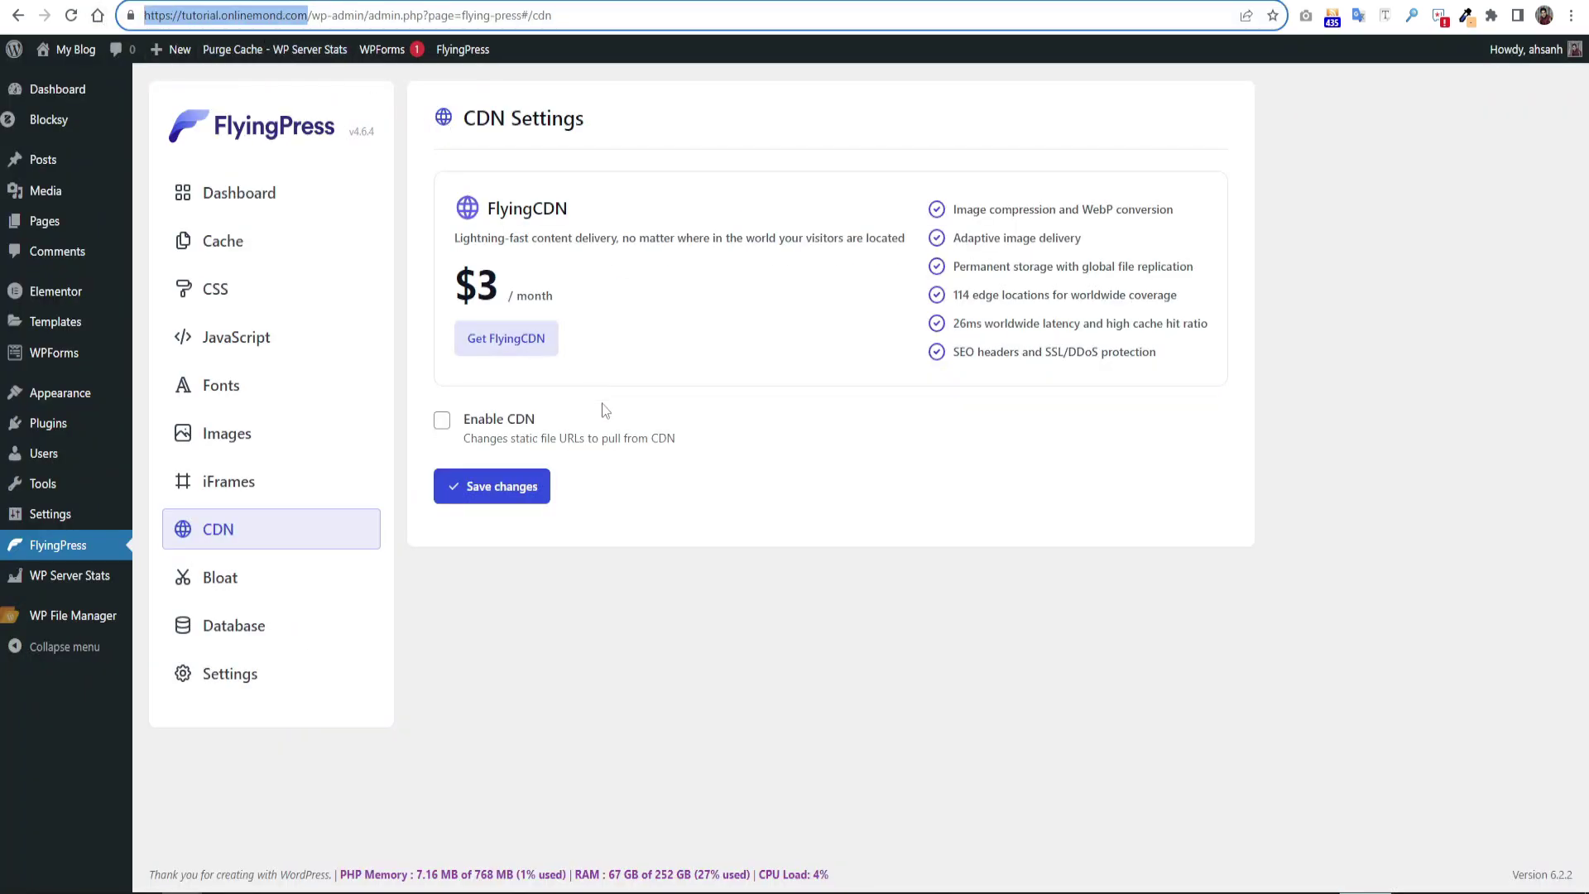
pyautogui.click(444, 432)
pyautogui.click(442, 422)
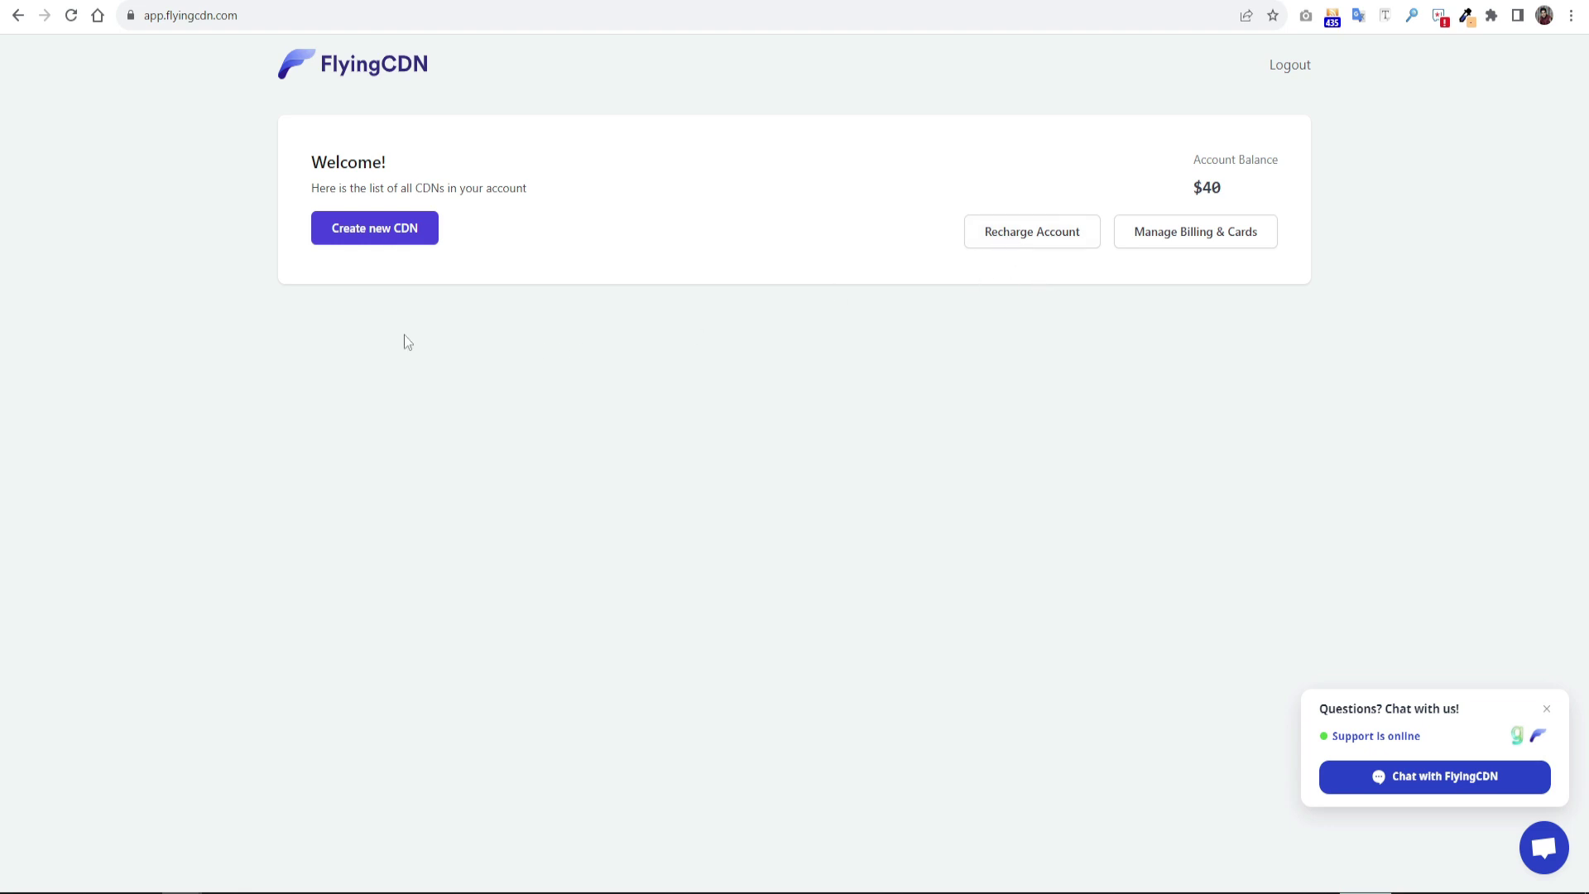
# - Create a FlyingCDN CDN for tutorial.onlinemond.com and copy its 97354662.flyingcdn.com address
pyautogui.click(1004, 242)
pyautogui.click(403, 236)
pyautogui.click(750, 450)
pyautogui.hotkey('ctrl', 'v')
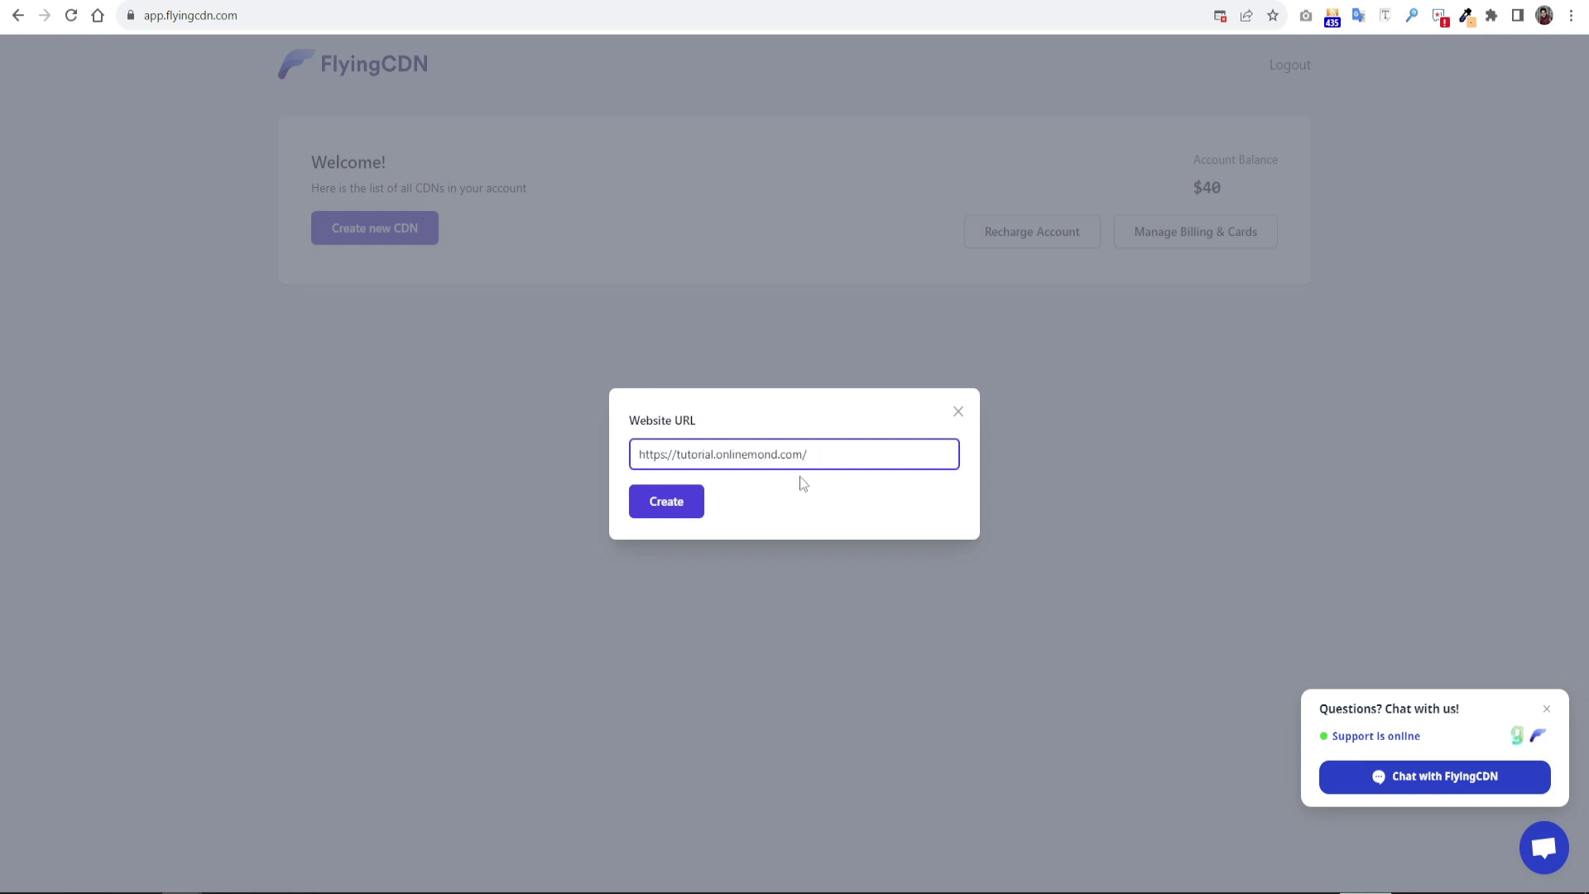
pyautogui.click(680, 514)
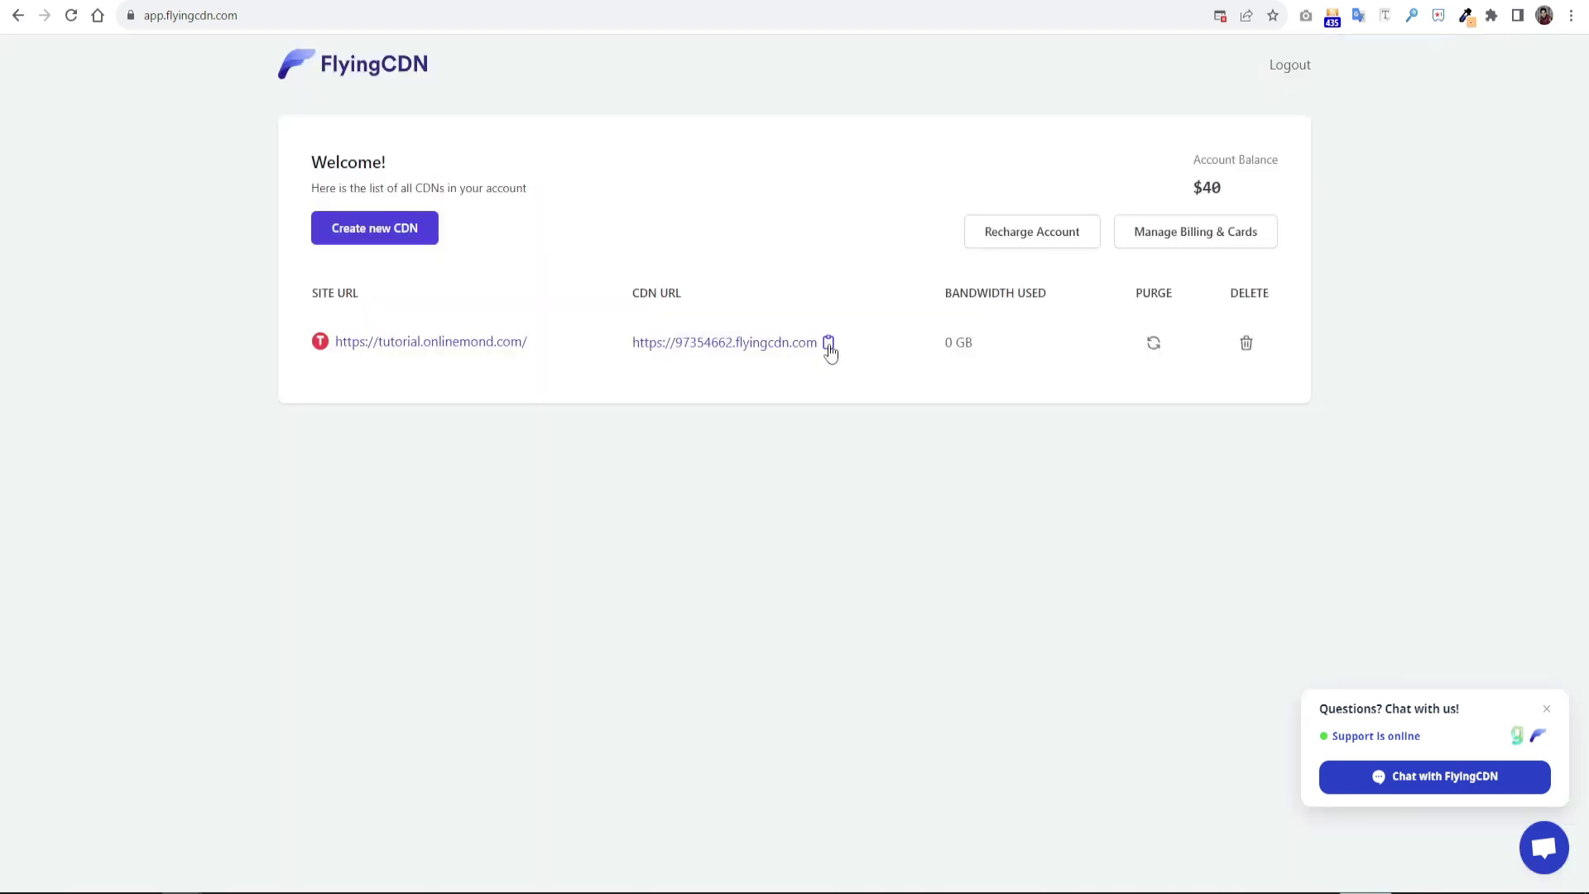
pyautogui.click(829, 344)
# - Set the FlyingPress CDN URL to 97354662.flyingcdn.com and save the CDN settings
pyautogui.hotkey('ctrl', 'Tab')
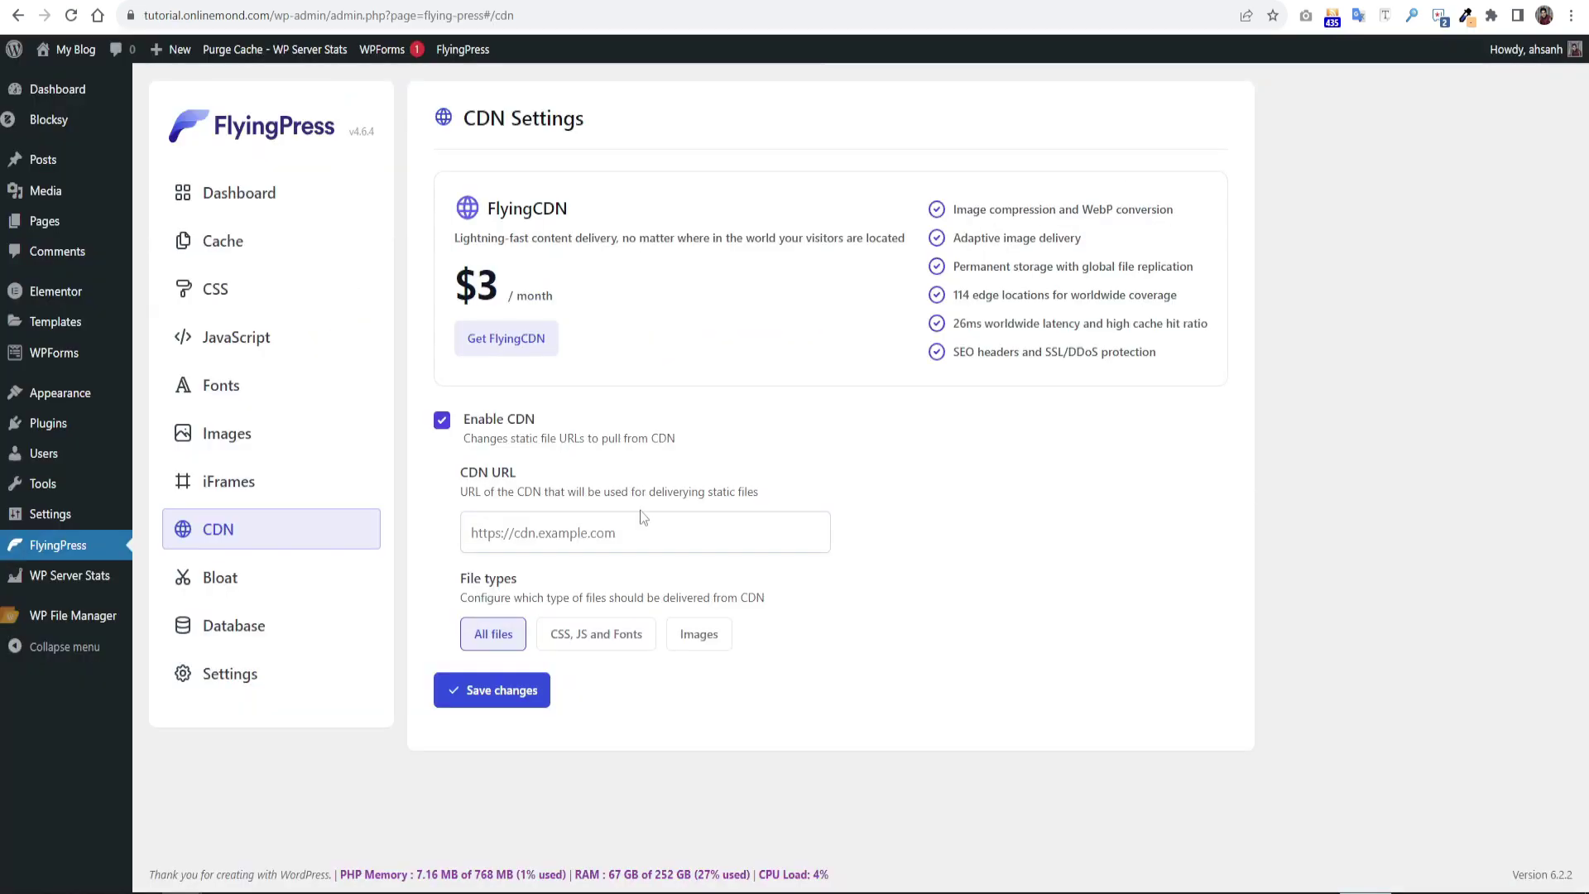
pyautogui.click(597, 532)
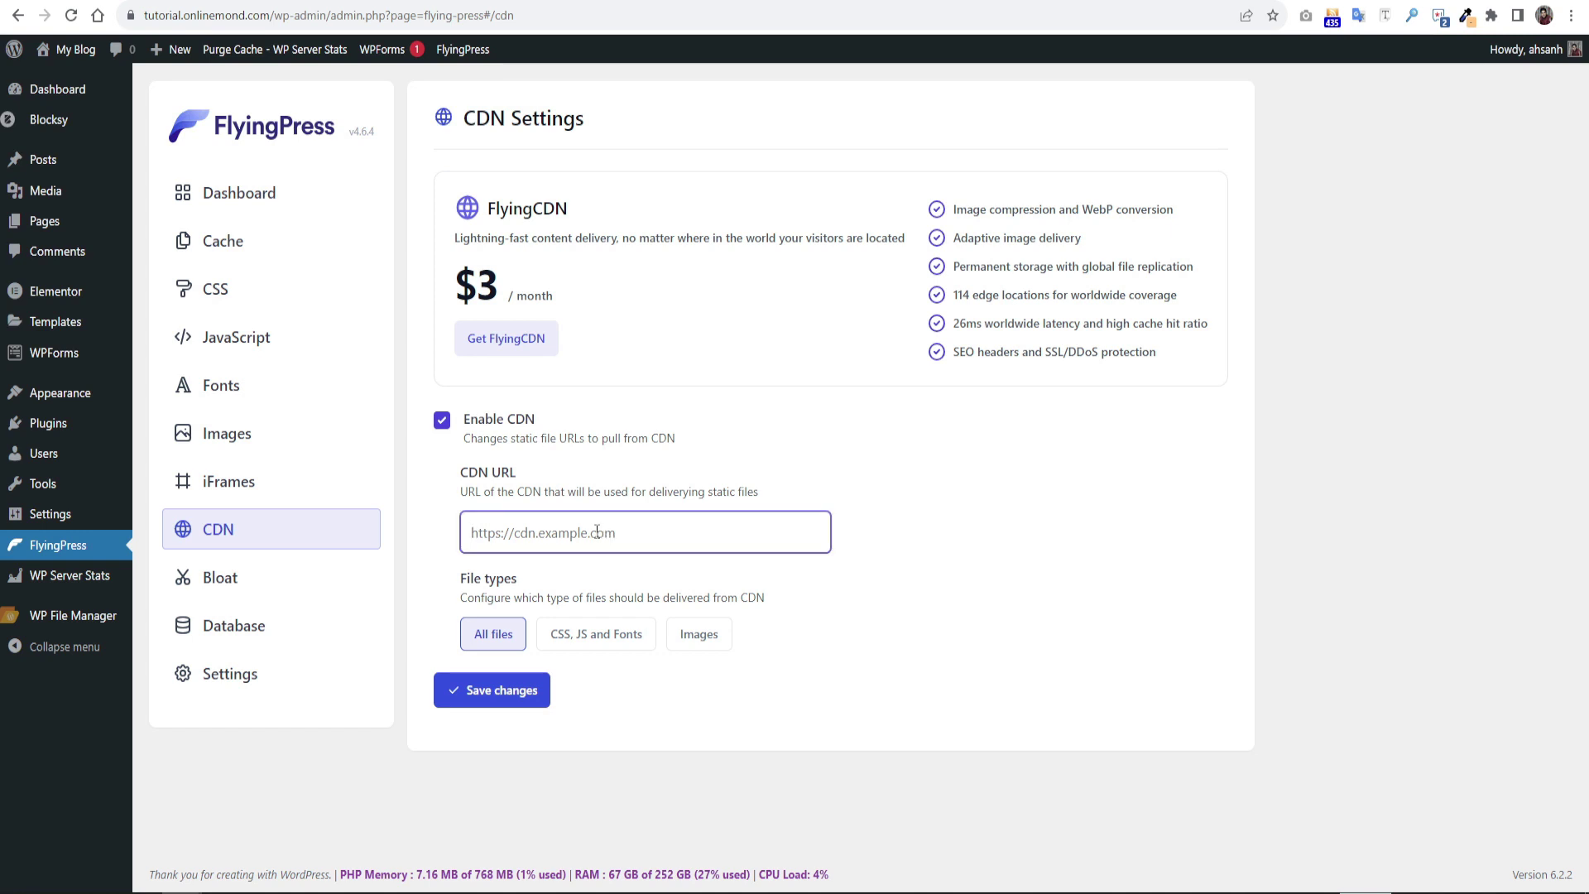
pyautogui.hotkey('ctrl', 'v')
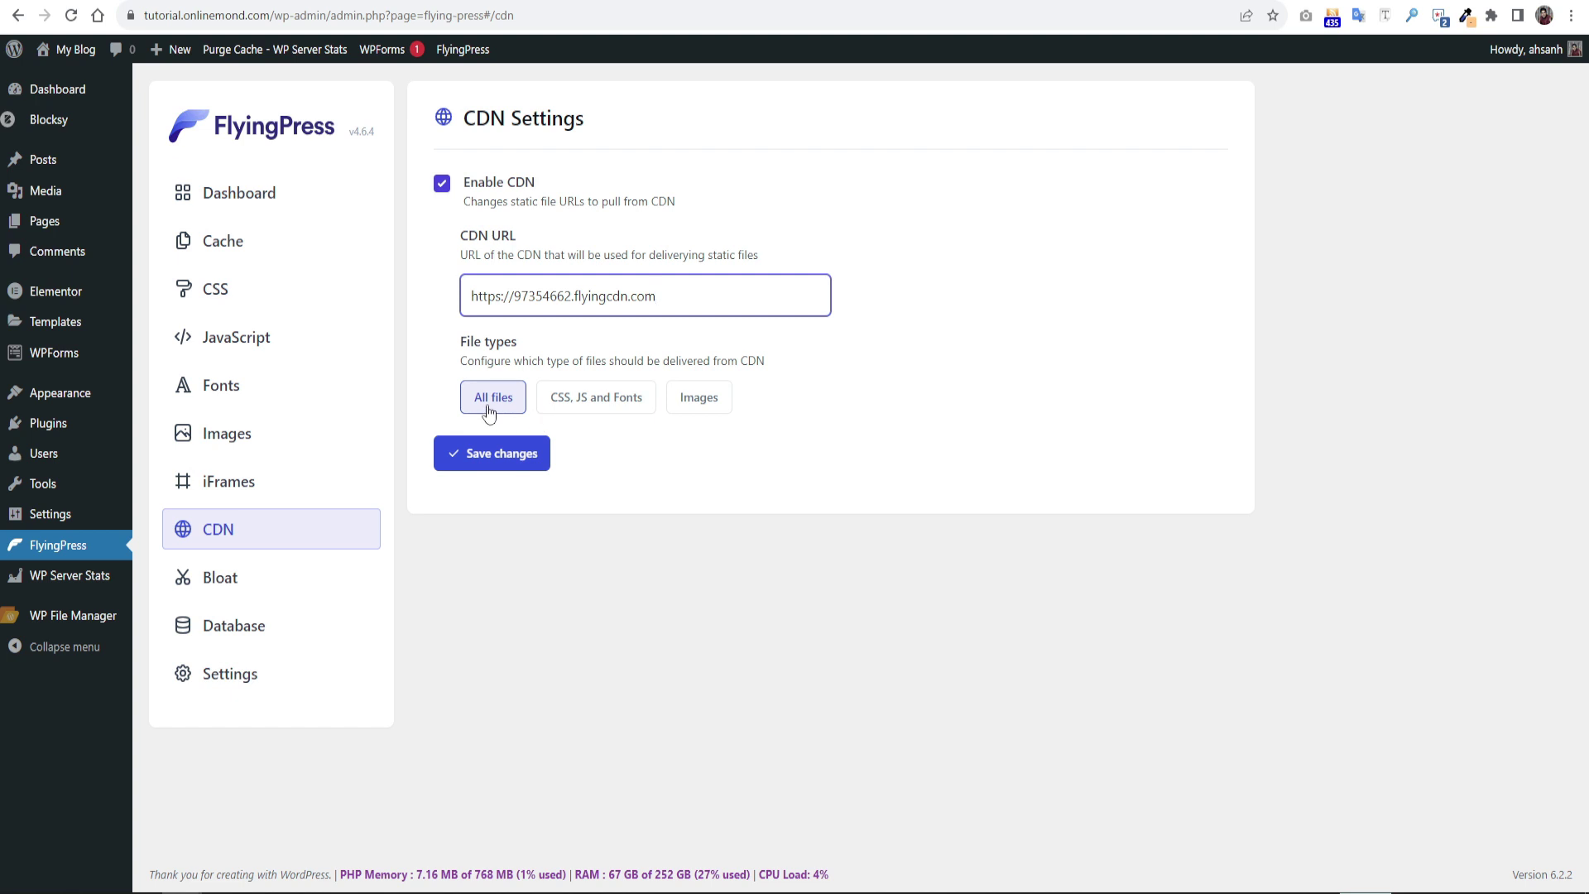
pyautogui.click(489, 463)
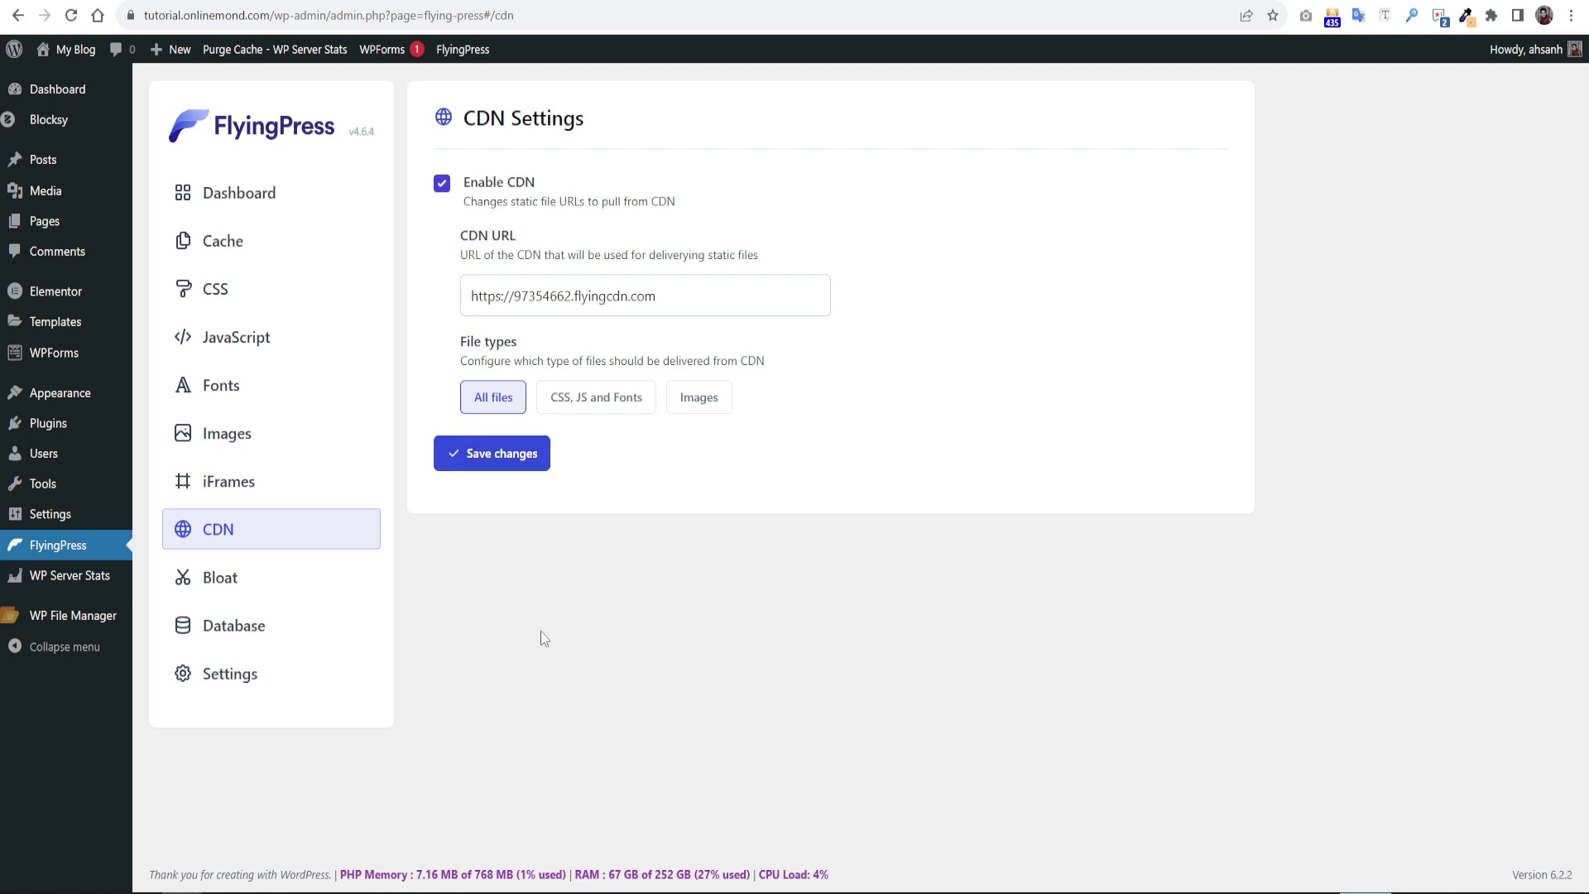
# - Turn on Add responsive images using FlyingCDN in the Image settings
pyautogui.click(240, 565)
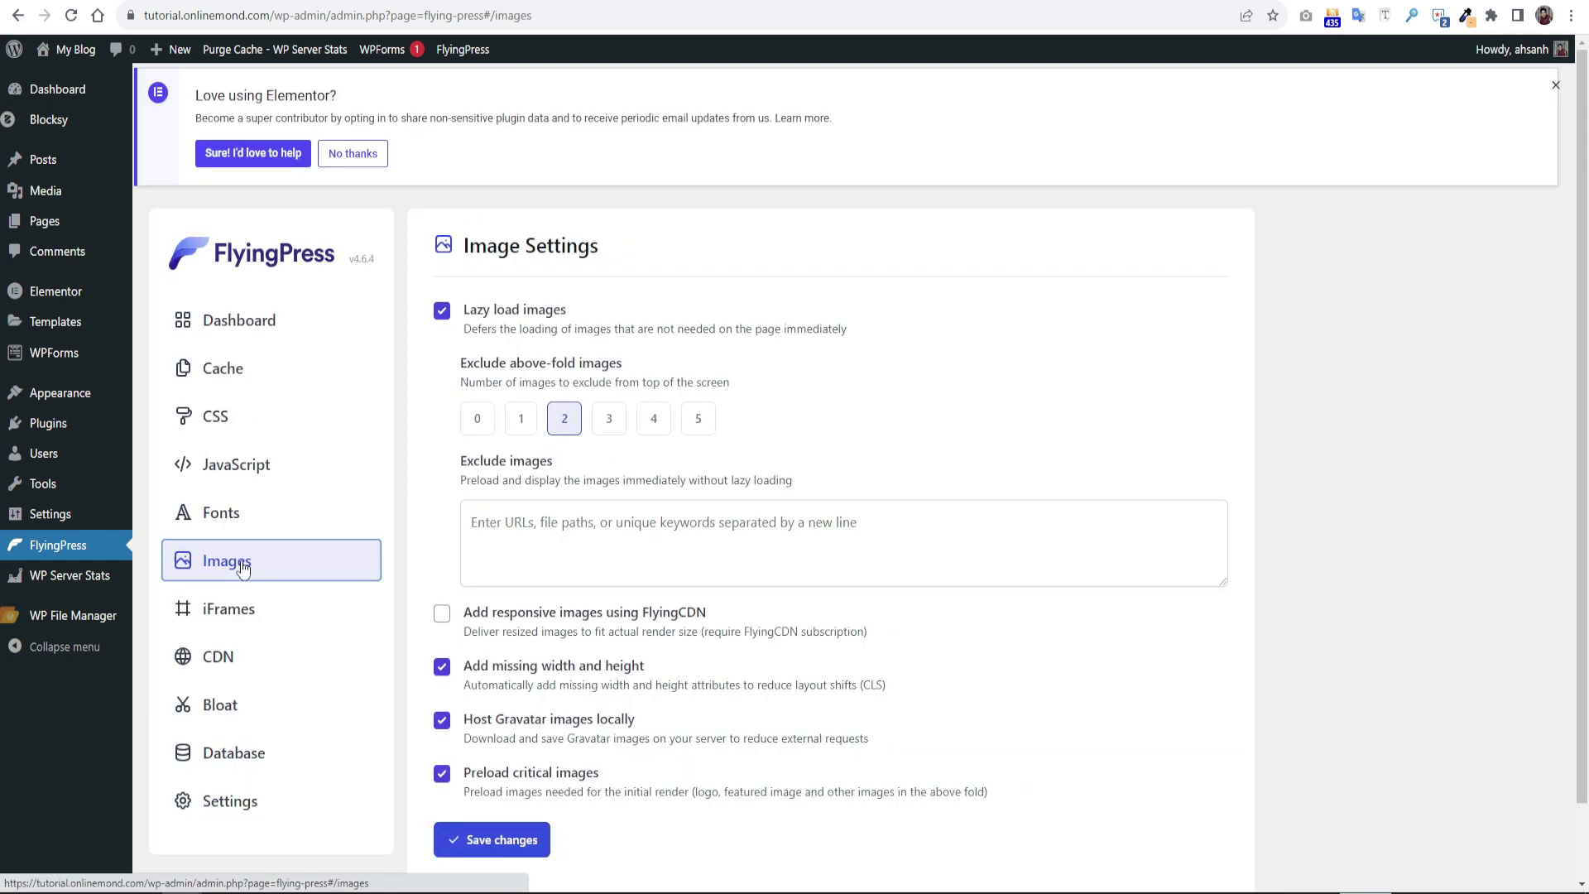
pyautogui.click(442, 615)
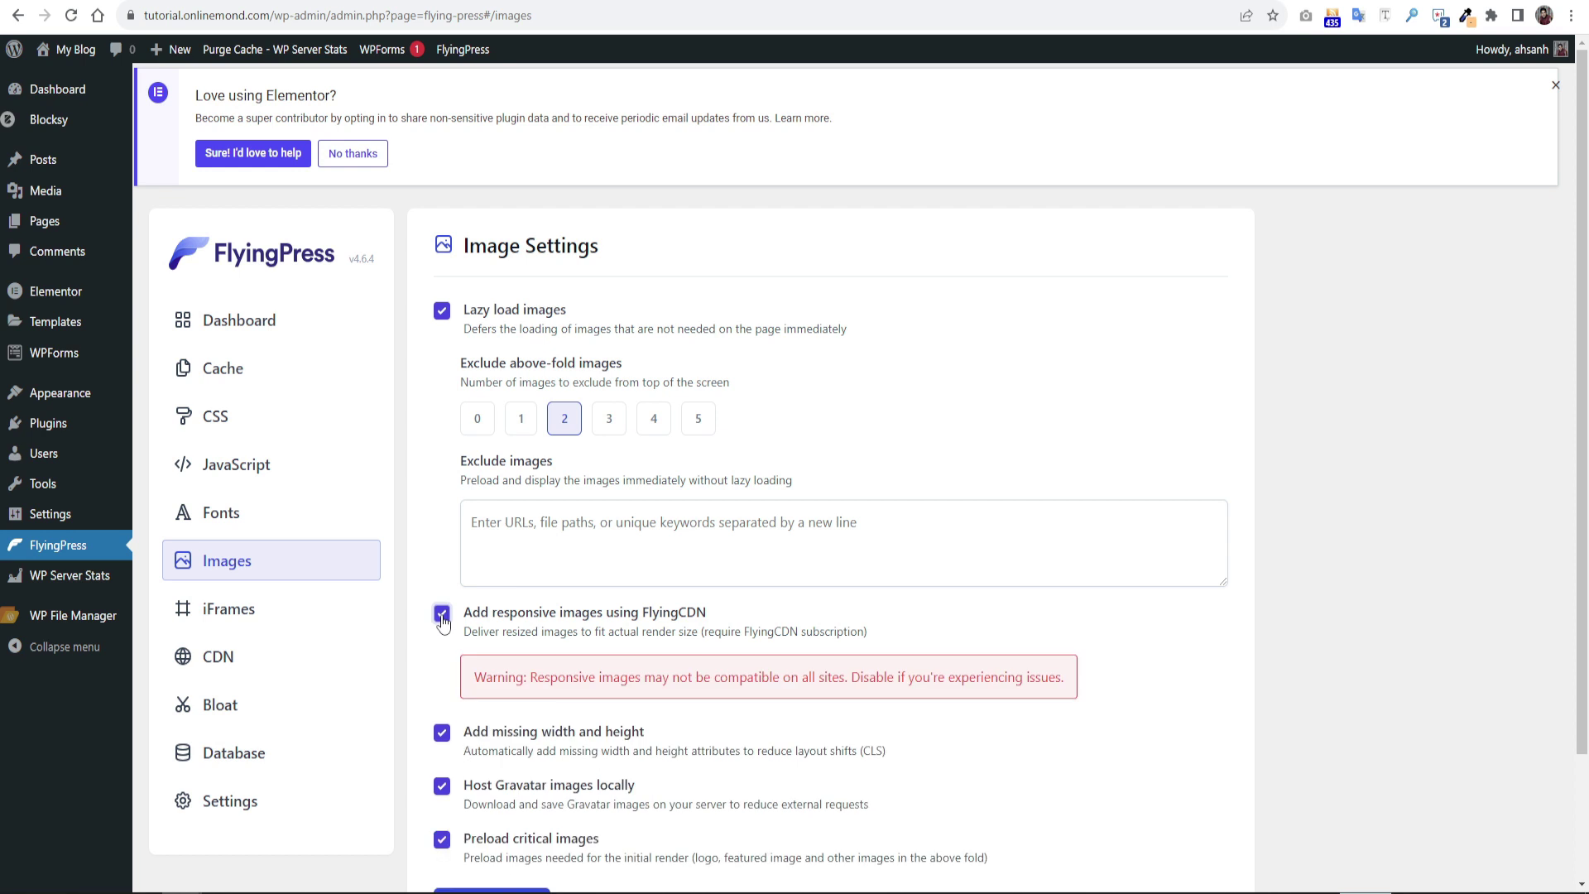
pyautogui.scroll(-1, 442, 622)
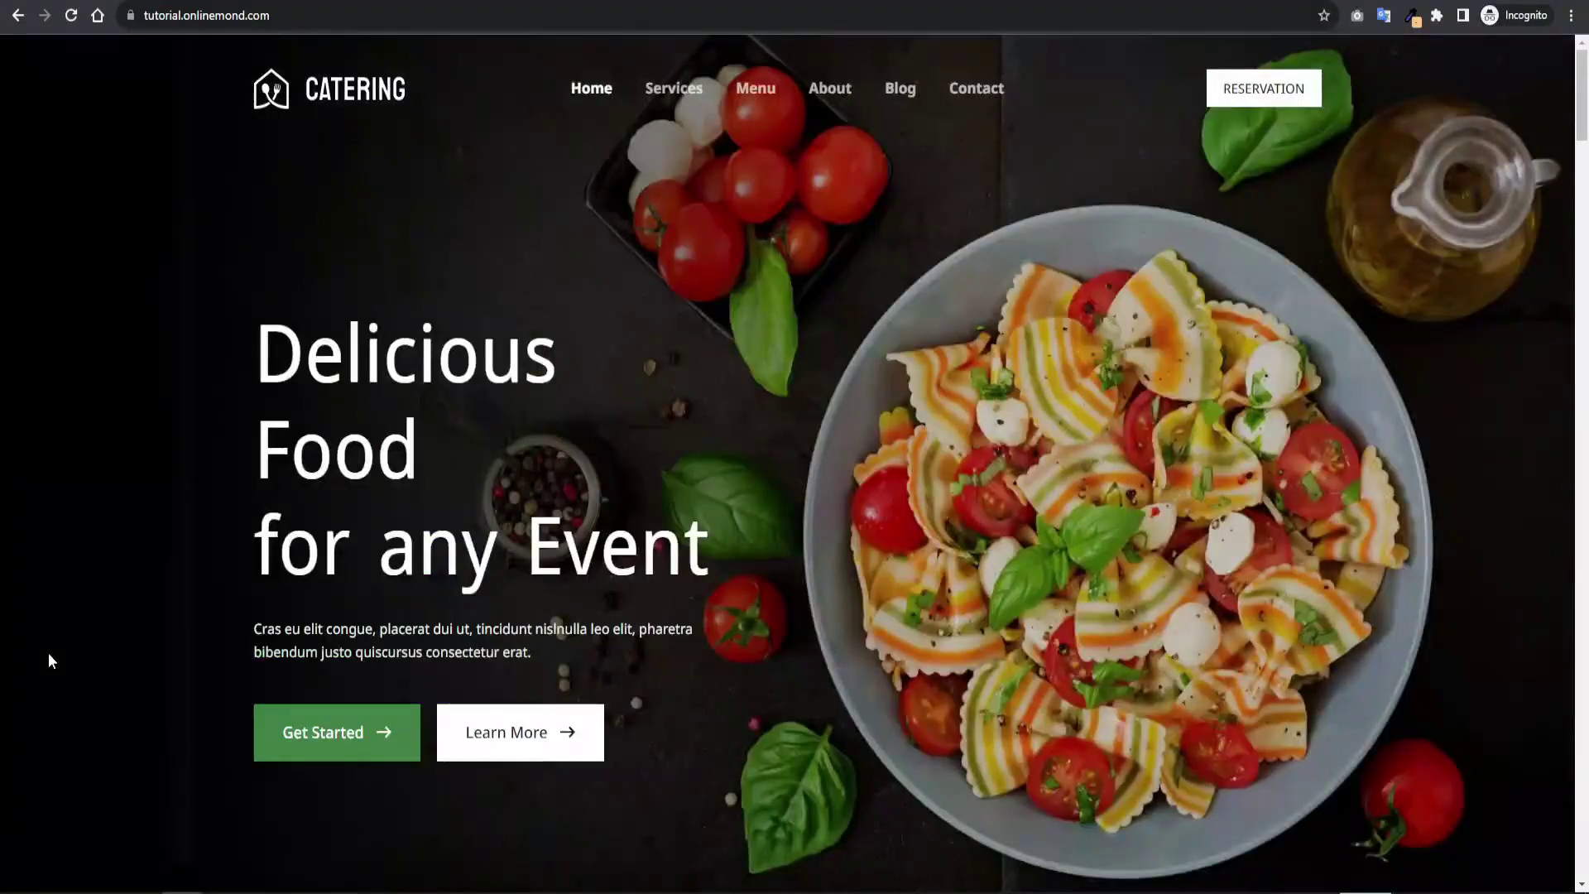
# - View the catering homepage's source to confirm assets load from flyingcdn.com
pyautogui.rightClick(48, 652)
pyautogui.click(136, 622)
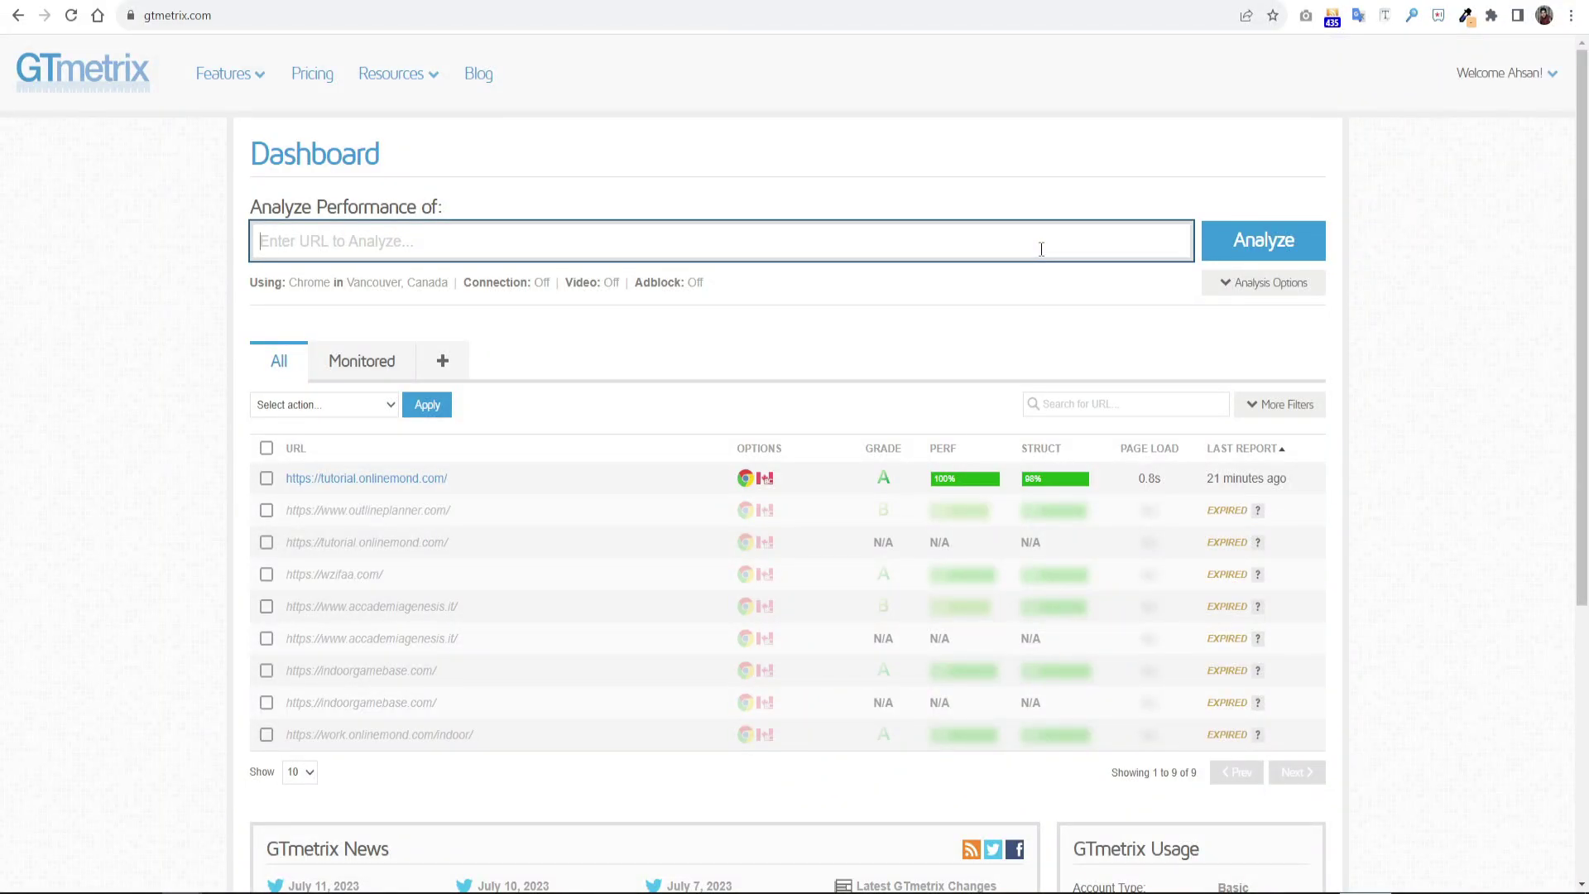
pyautogui.hotkey('ctrl', 'v')
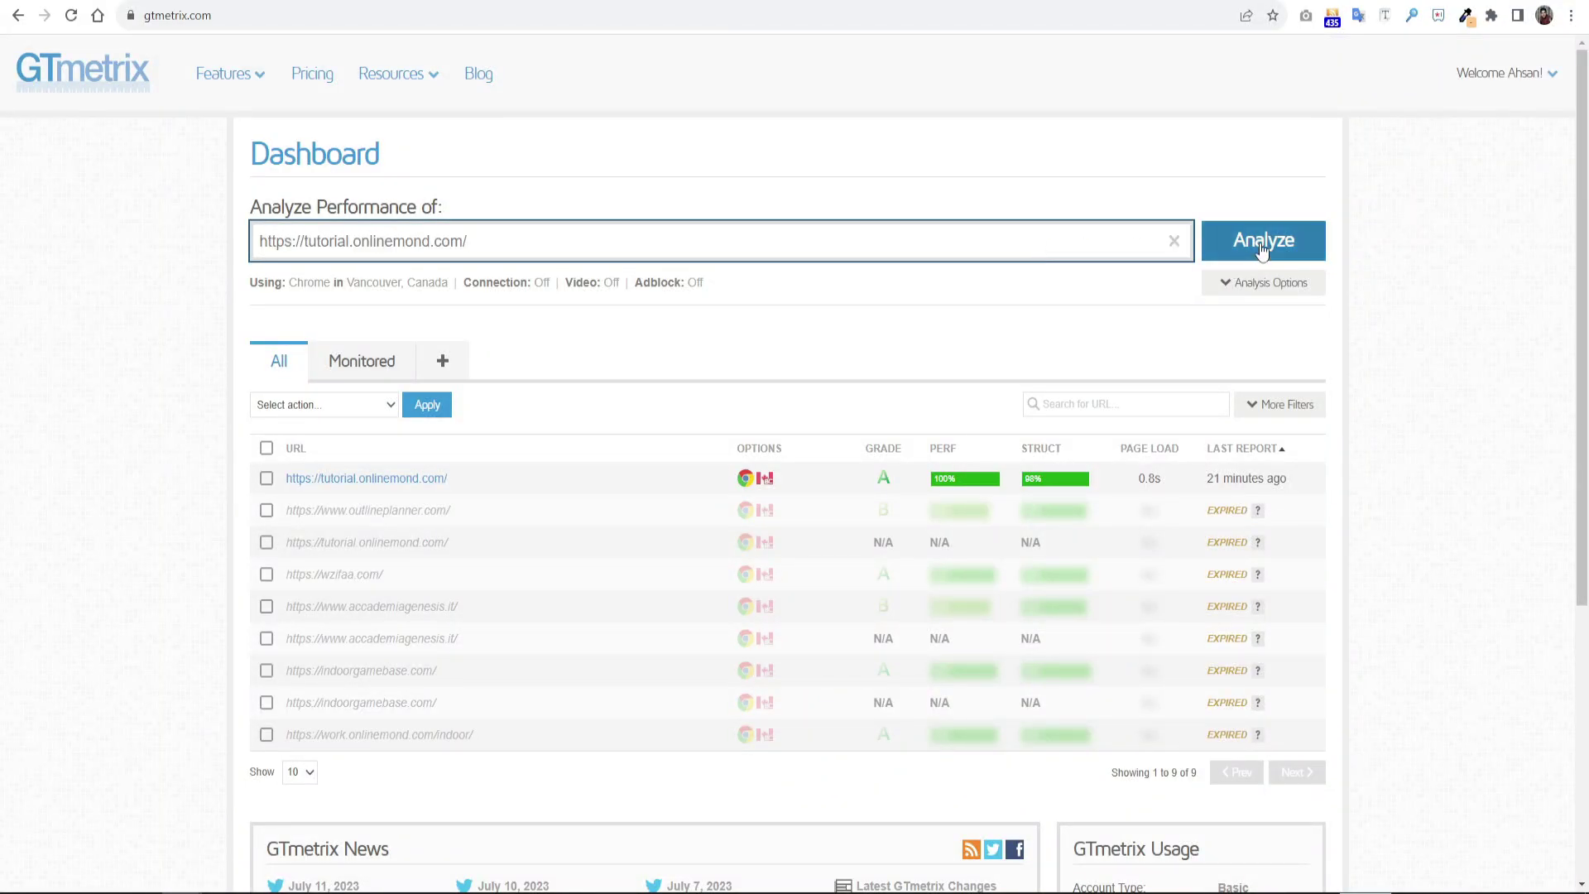
pyautogui.click(1262, 247)
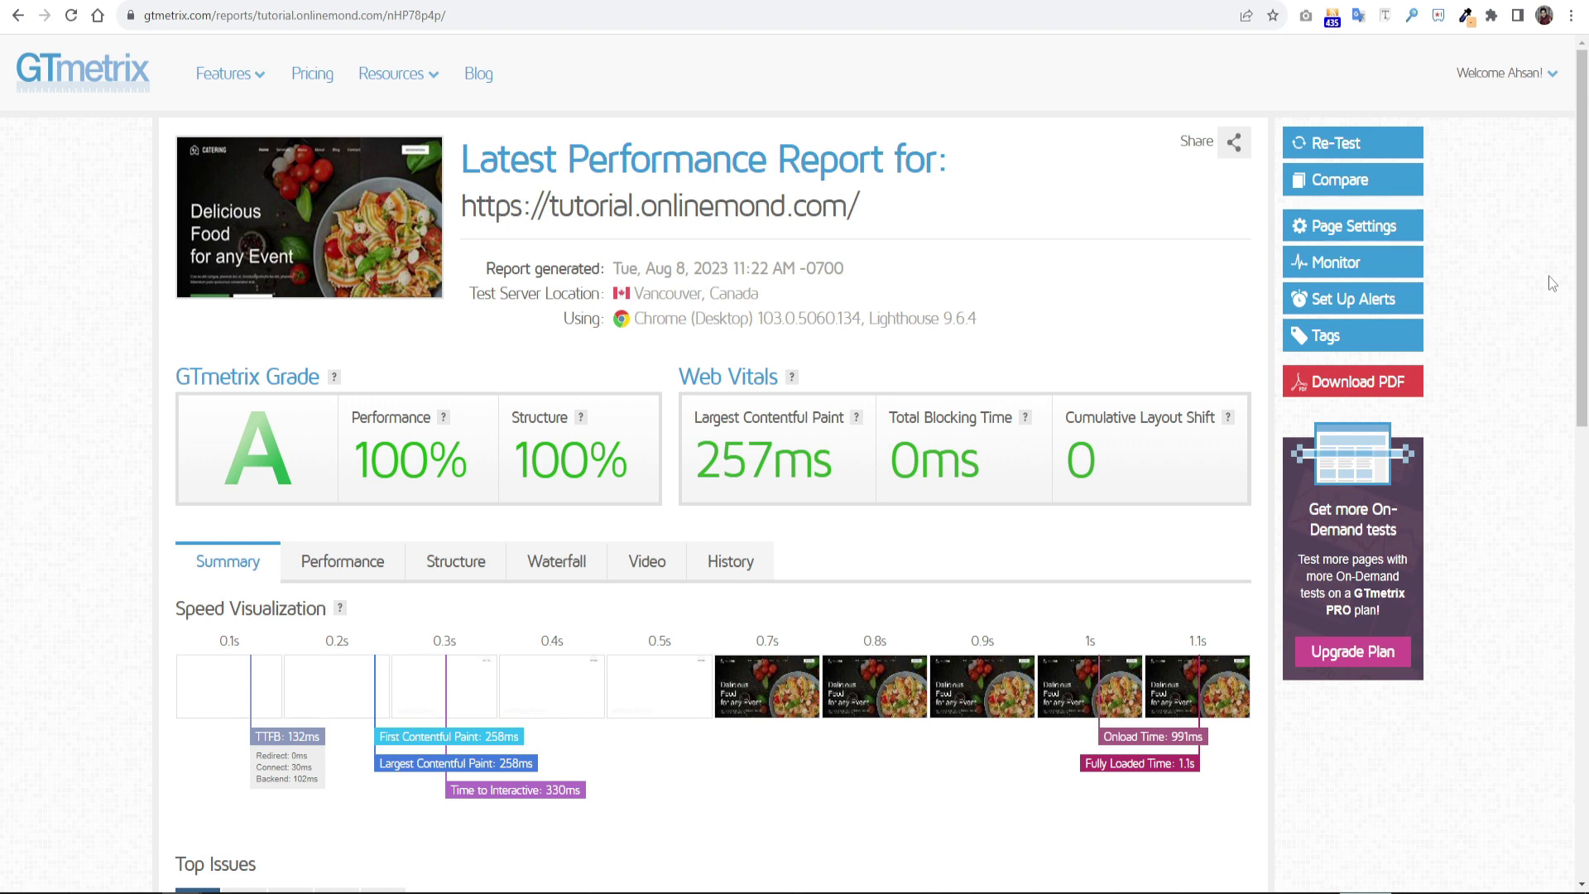
pyautogui.scroll(-8, 1233, 538)
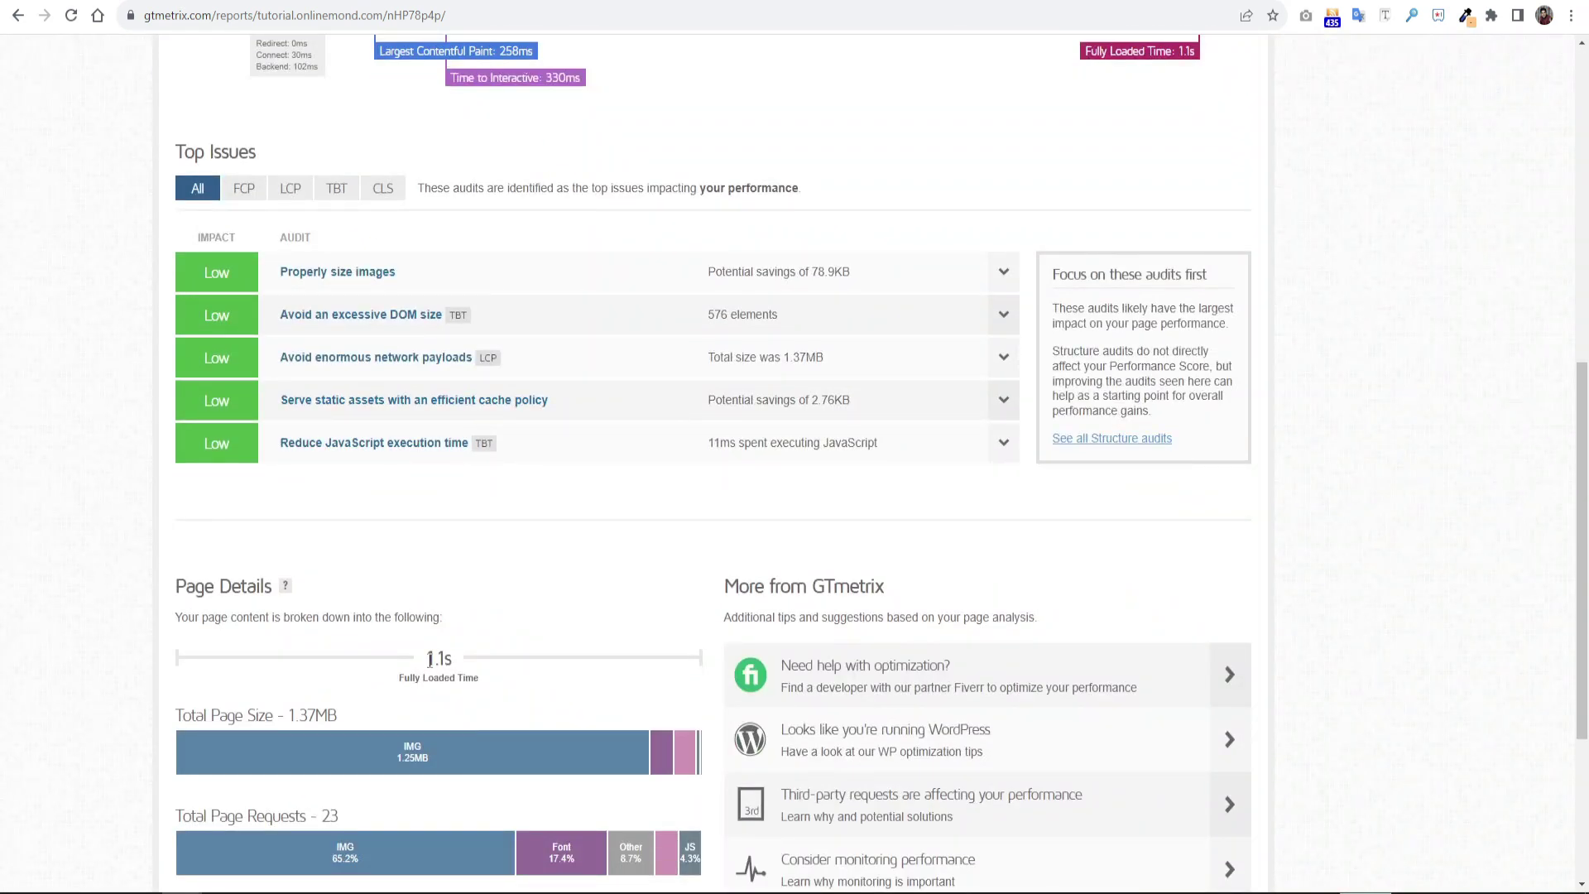
pyautogui.scroll(8, 530, 782)
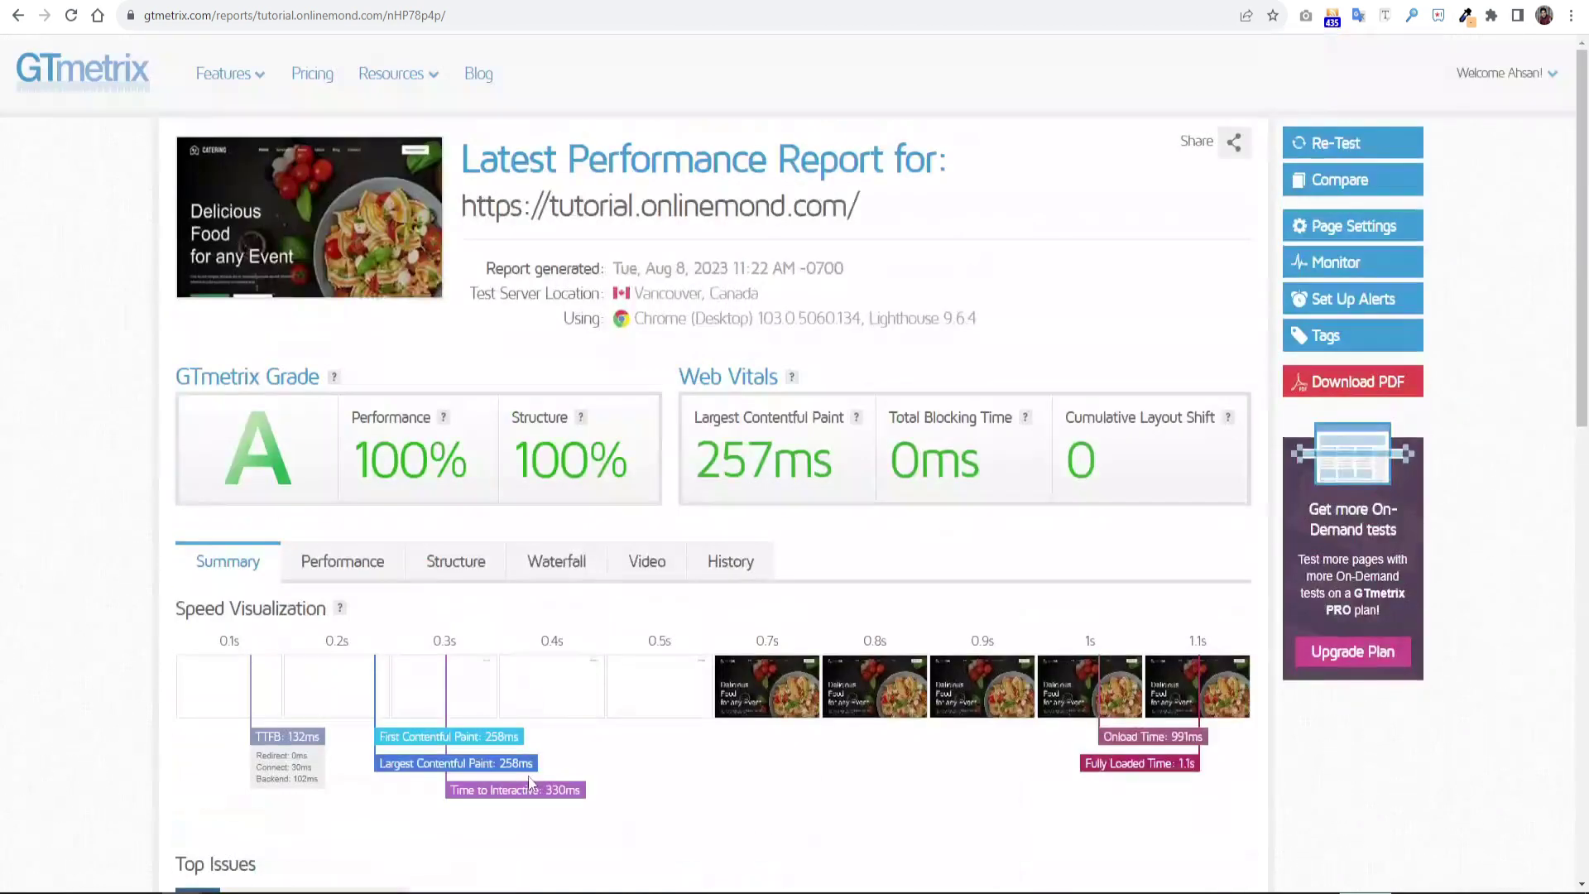
# - Analyse the catering site in PageSpeed Insights: 96 performance on mobile, 100 on desktop
pyautogui.click(1305, 15)
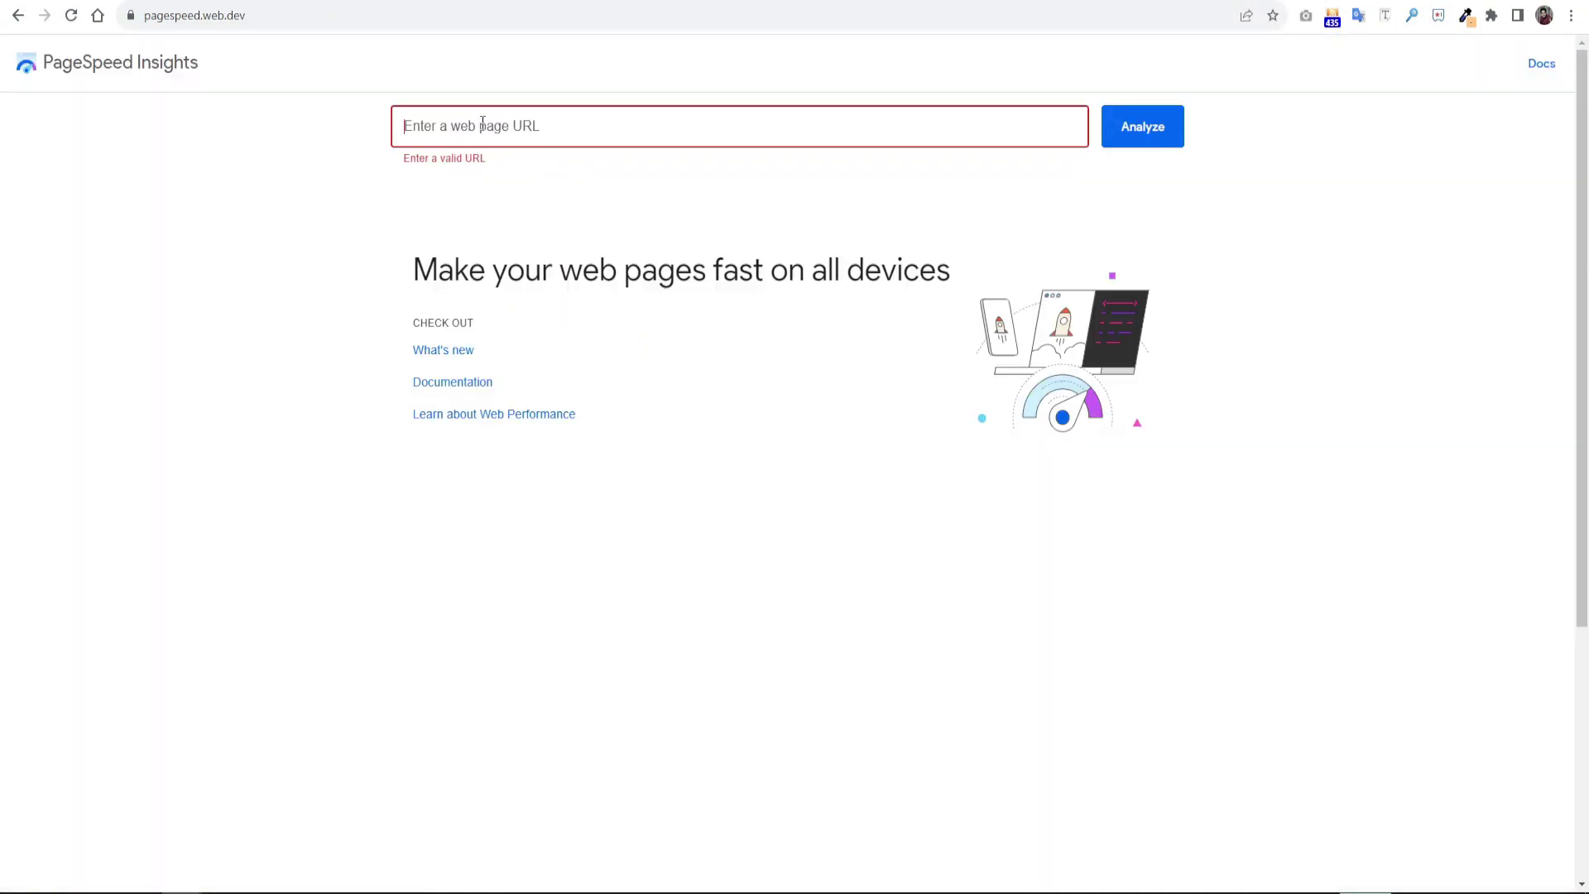
pyautogui.click(484, 126)
pyautogui.write('https://tutorialonlinemond.com/')
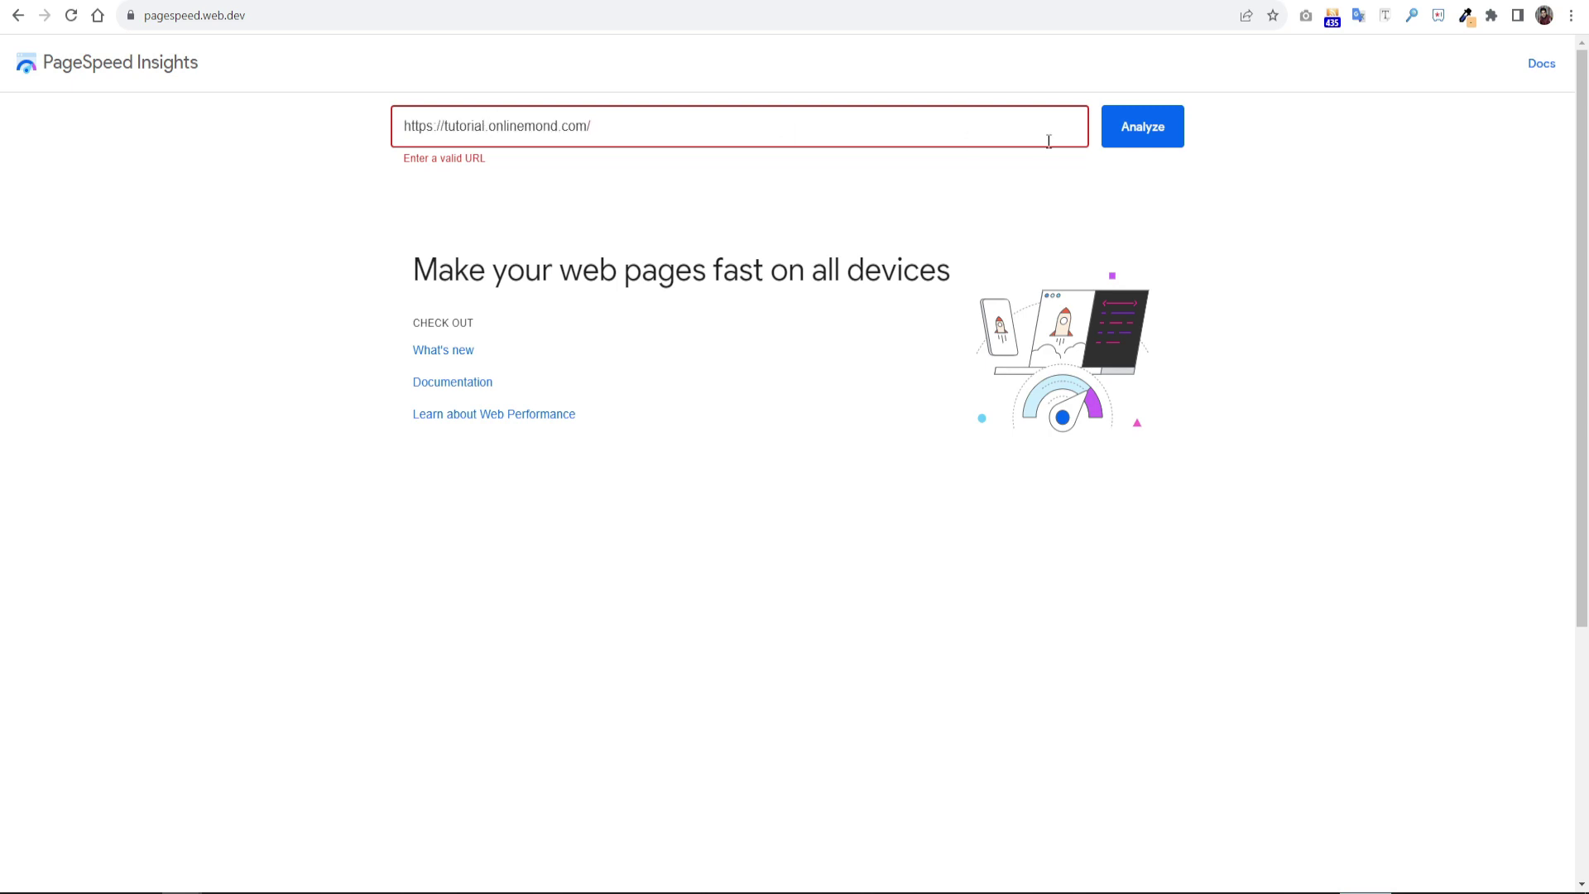
pyautogui.click(1155, 137)
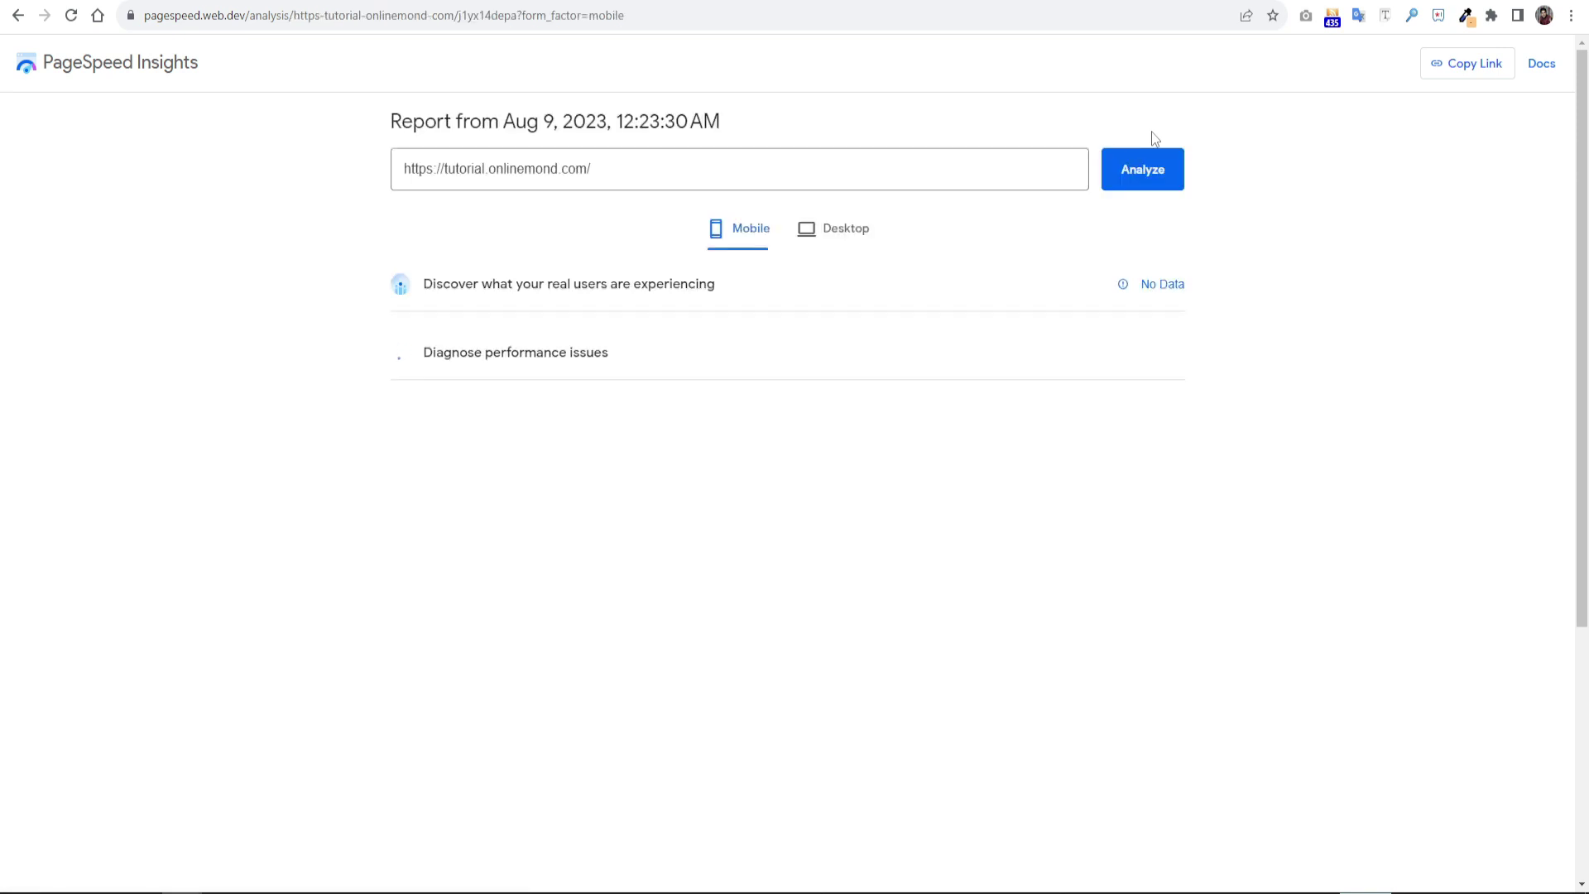
pyautogui.click(1140, 176)
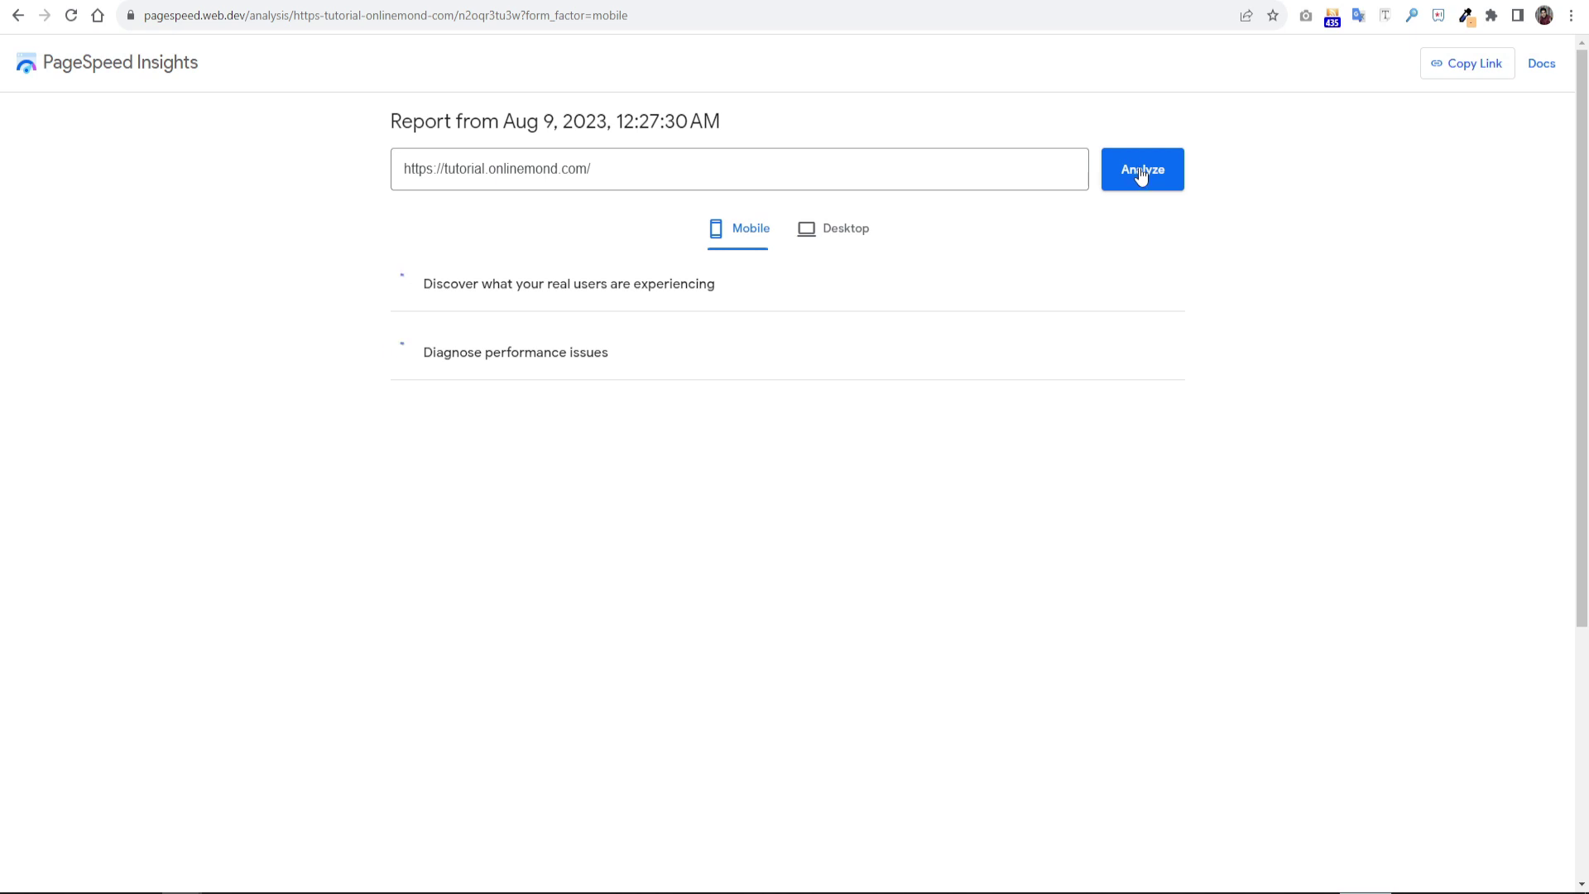
pyautogui.scroll(-1, 1422, 343)
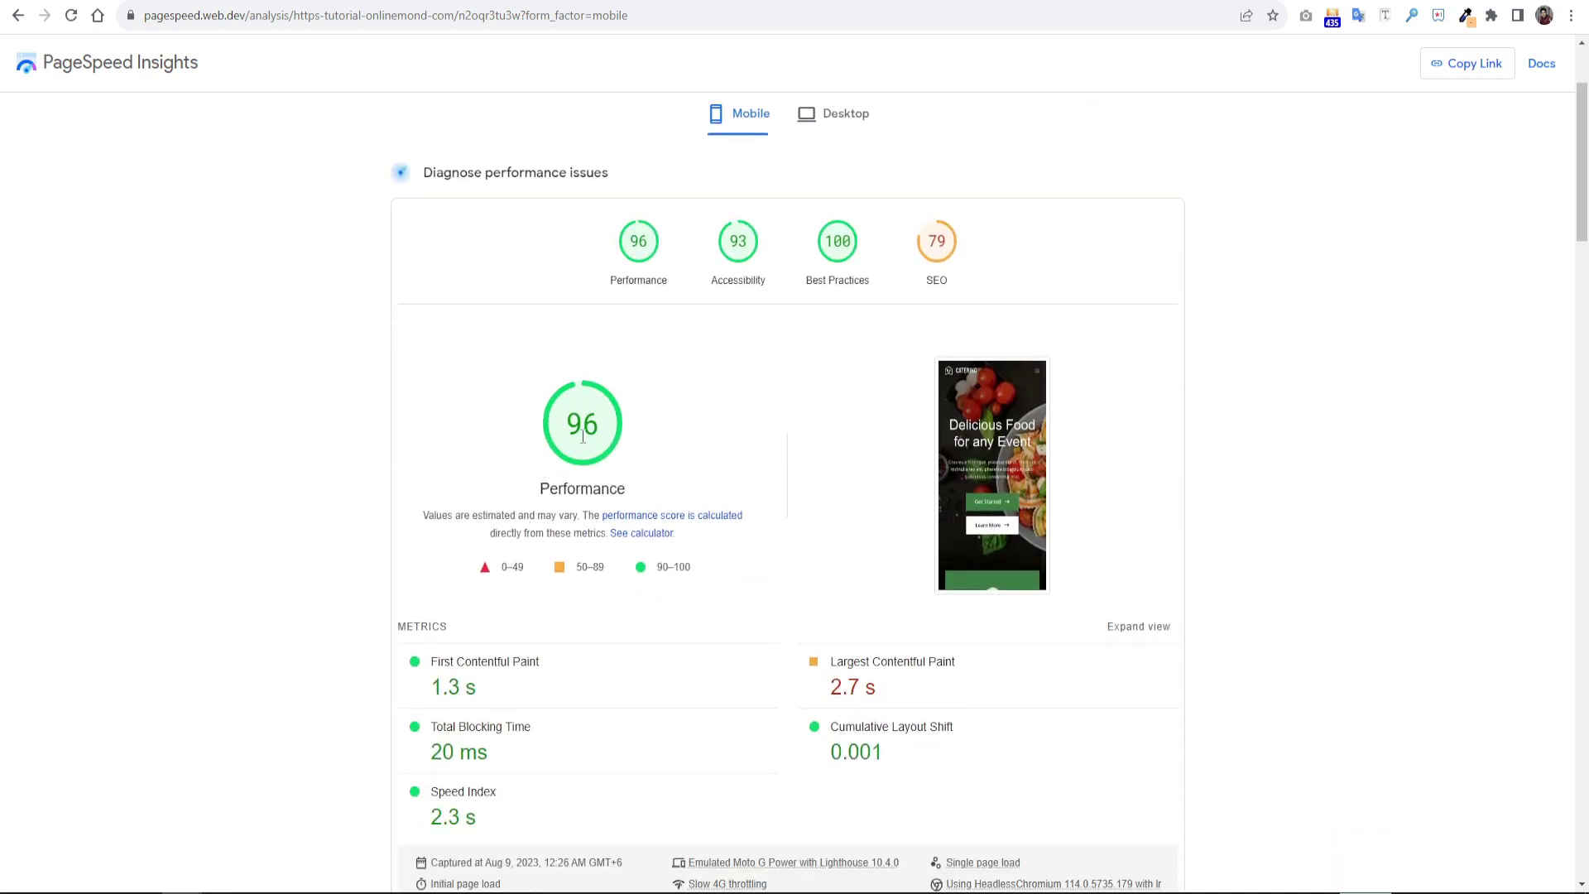
pyautogui.scroll(-2, 583, 436)
pyautogui.scroll(4, 583, 436)
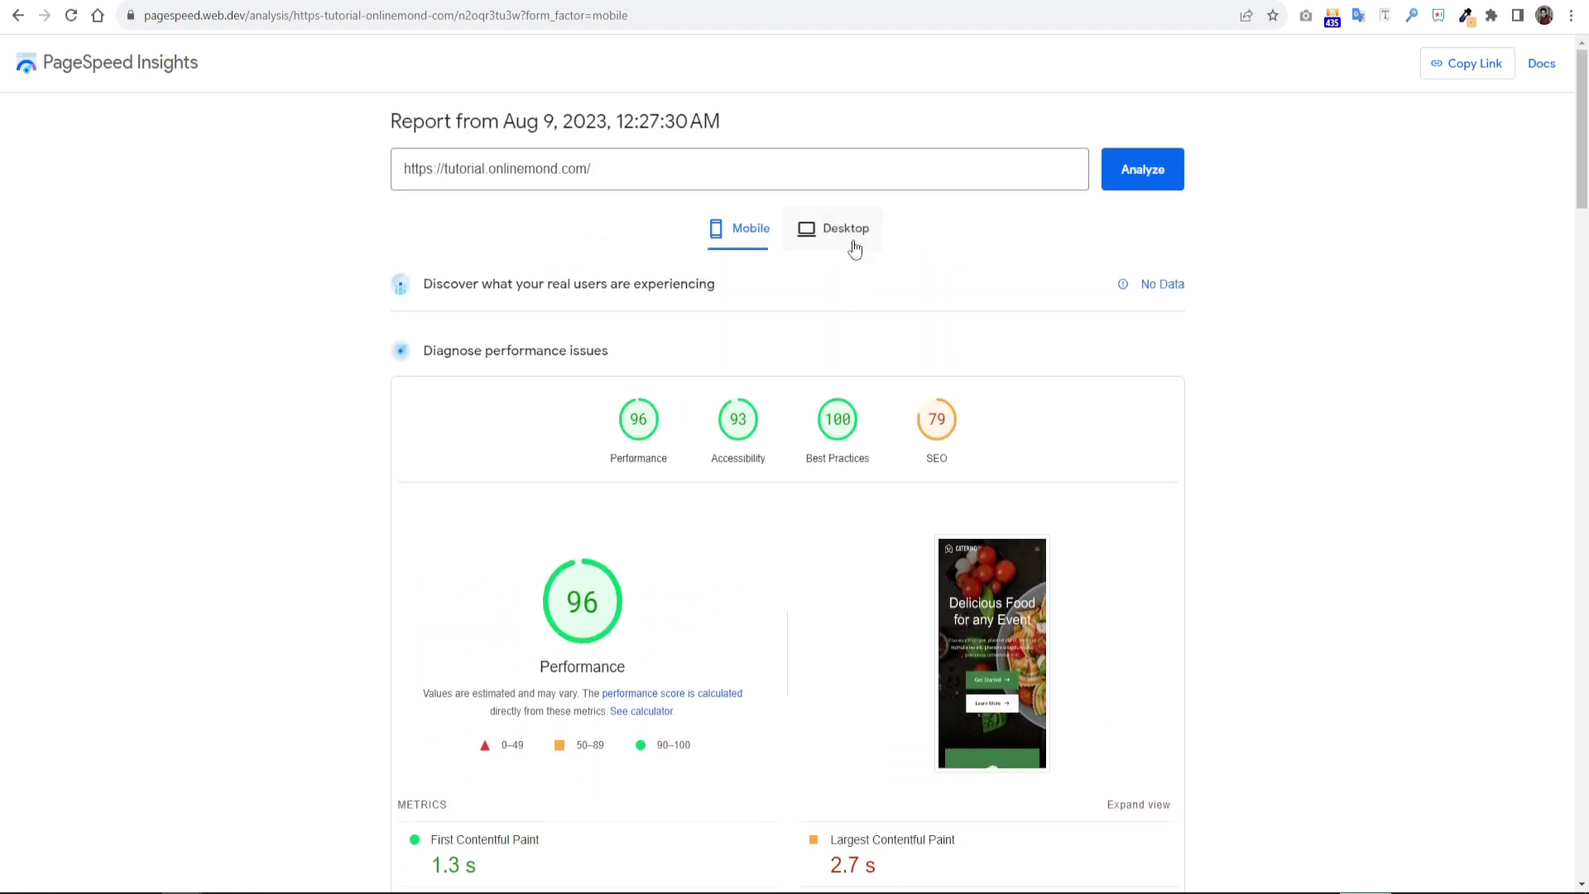
pyautogui.click(853, 242)
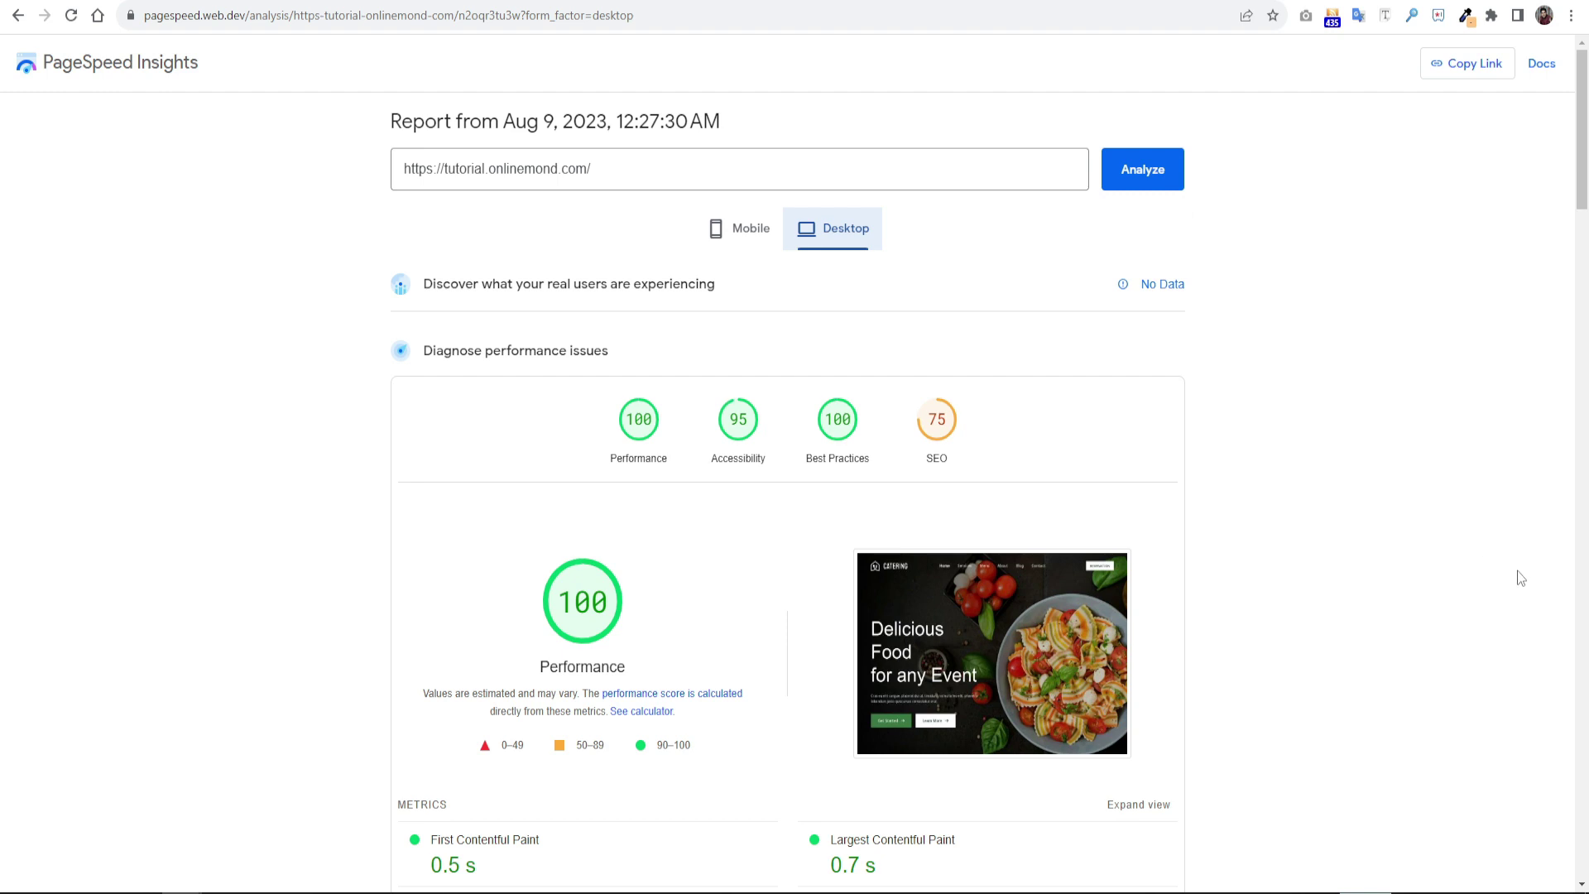
pyautogui.scroll(-2, 1521, 577)
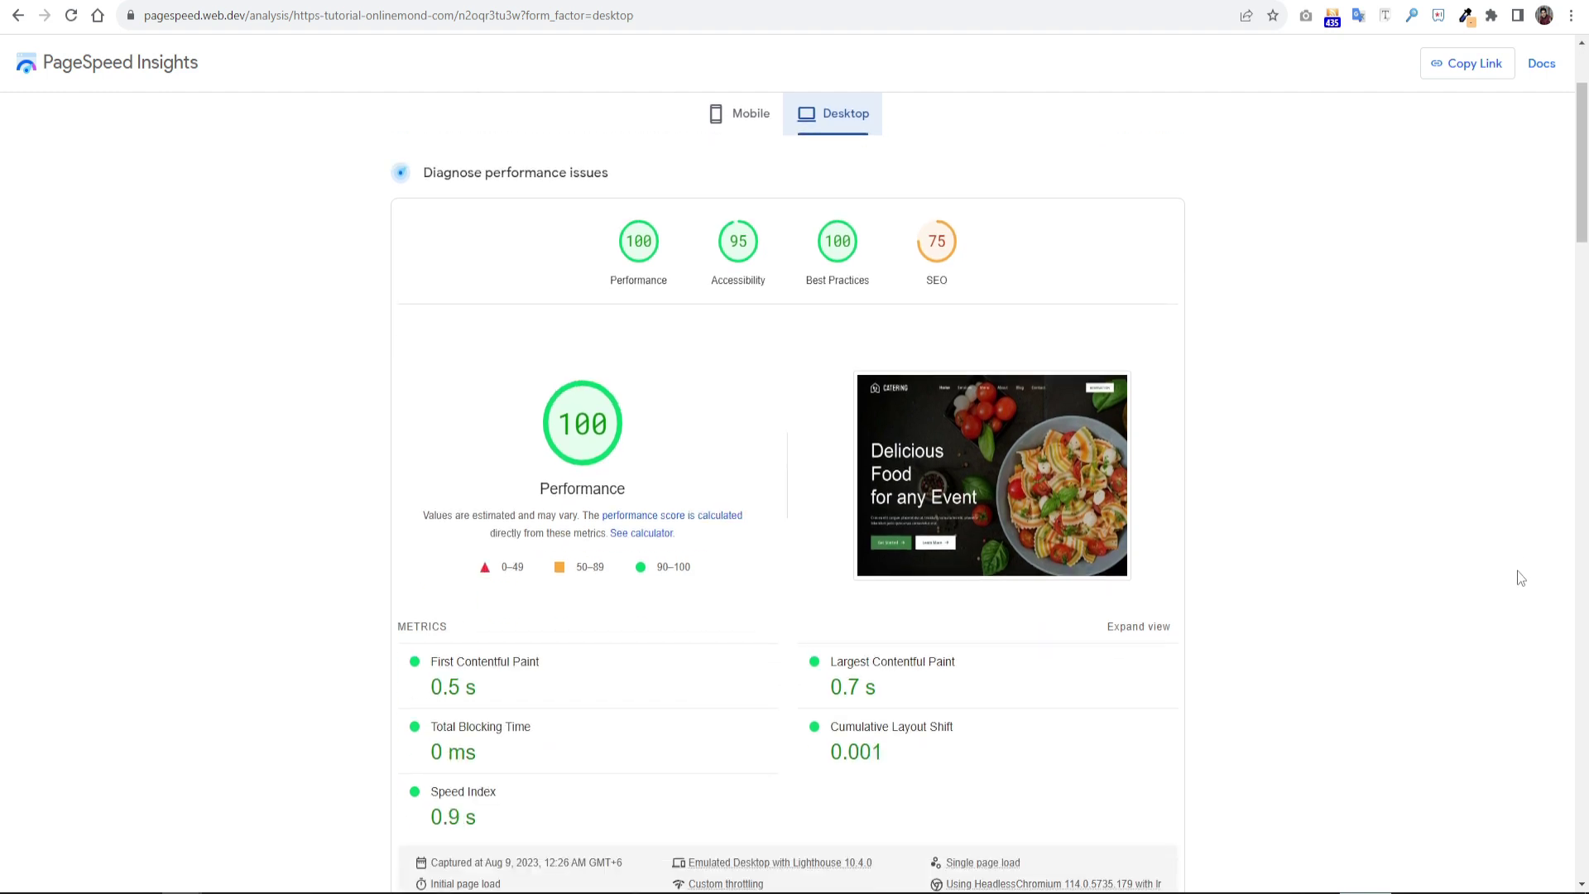